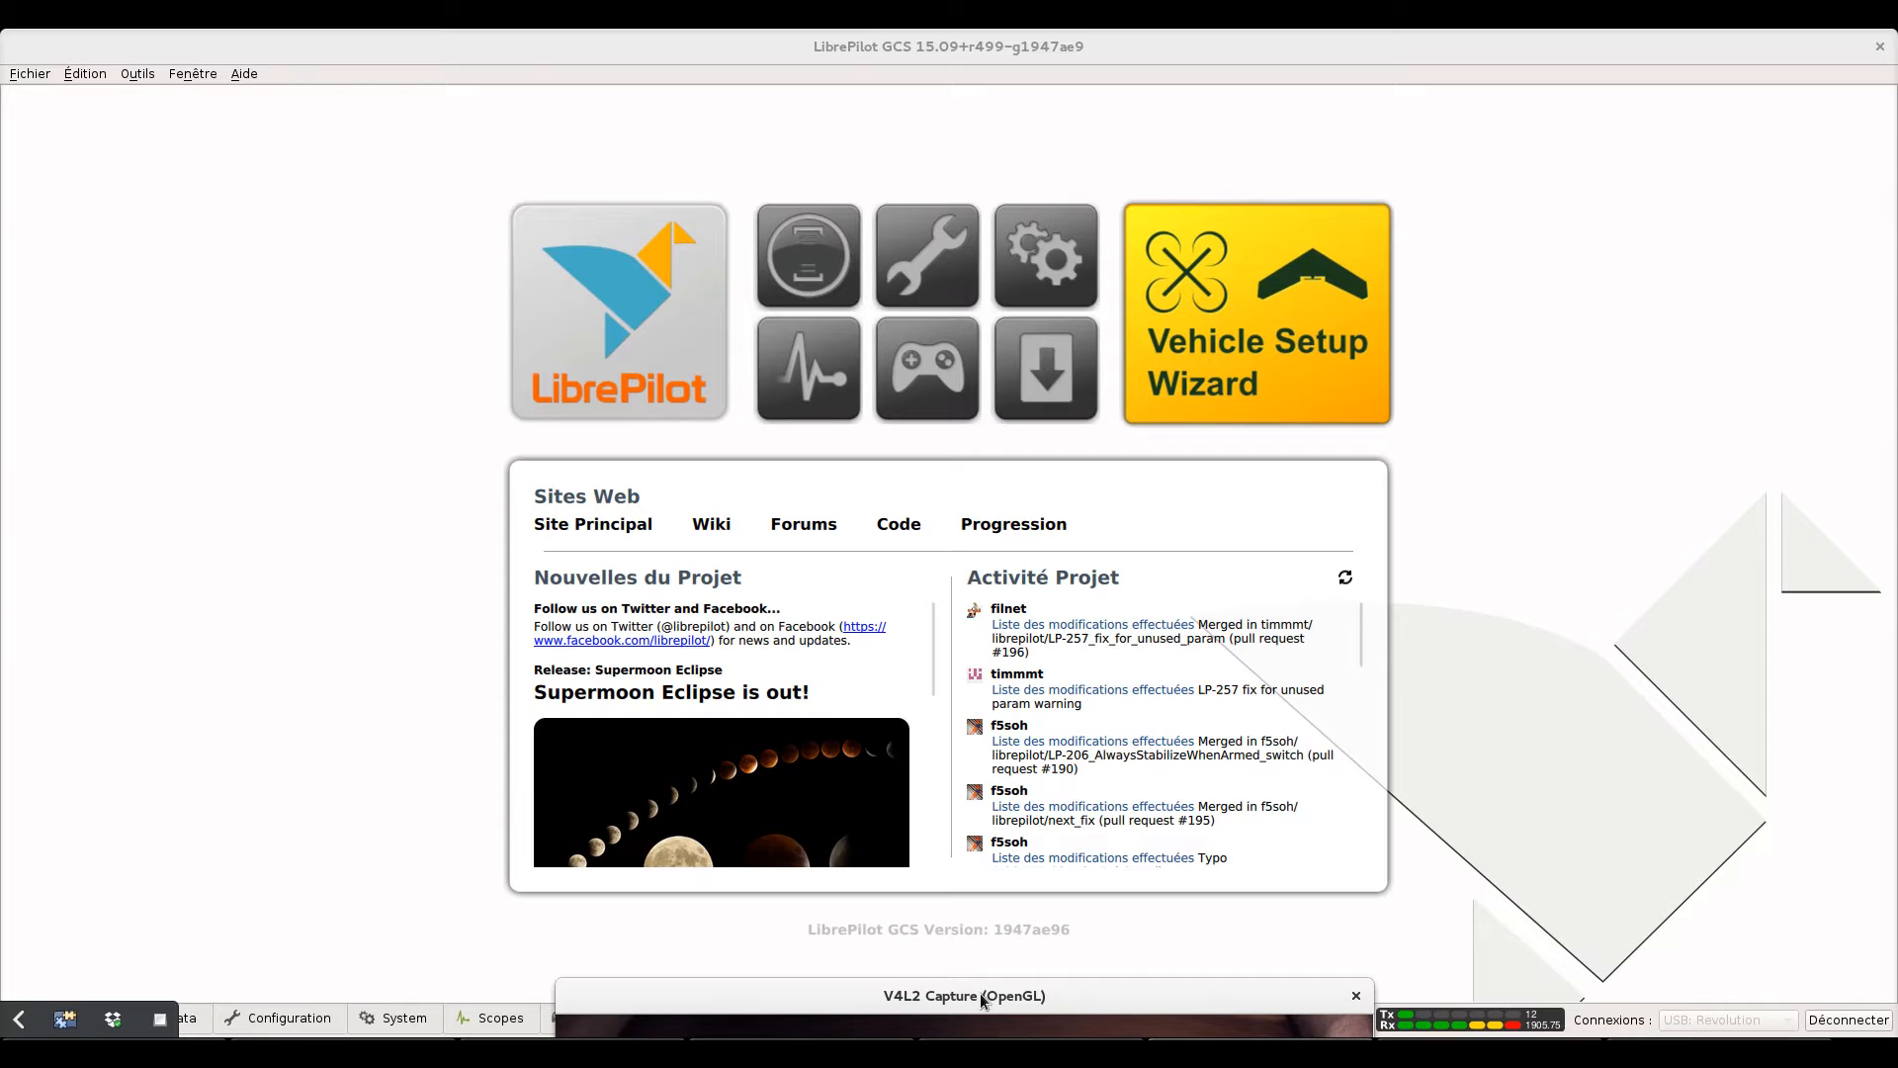
- Raise the V4L2 capture window to view the connected board, and move it back out of the way
left_click_drag(981, 993, 984, 557)
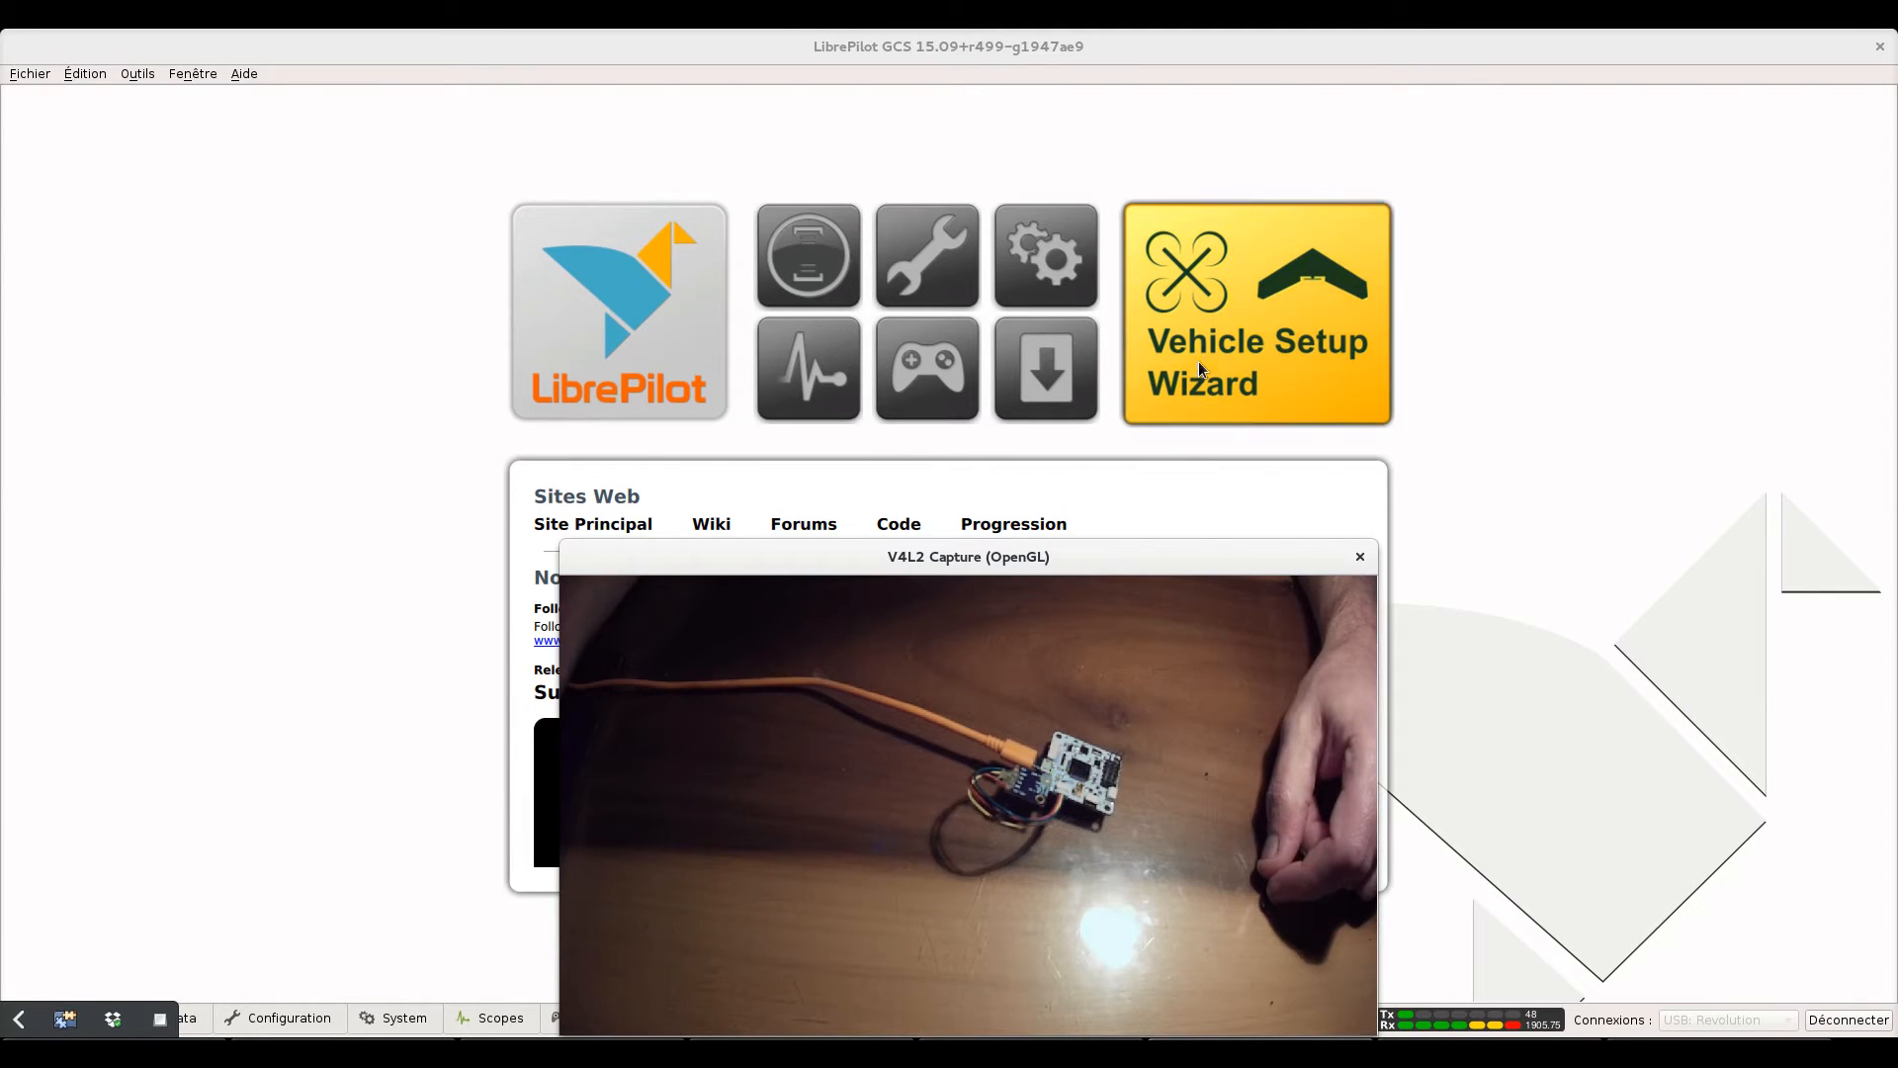
left_click(1121, 472)
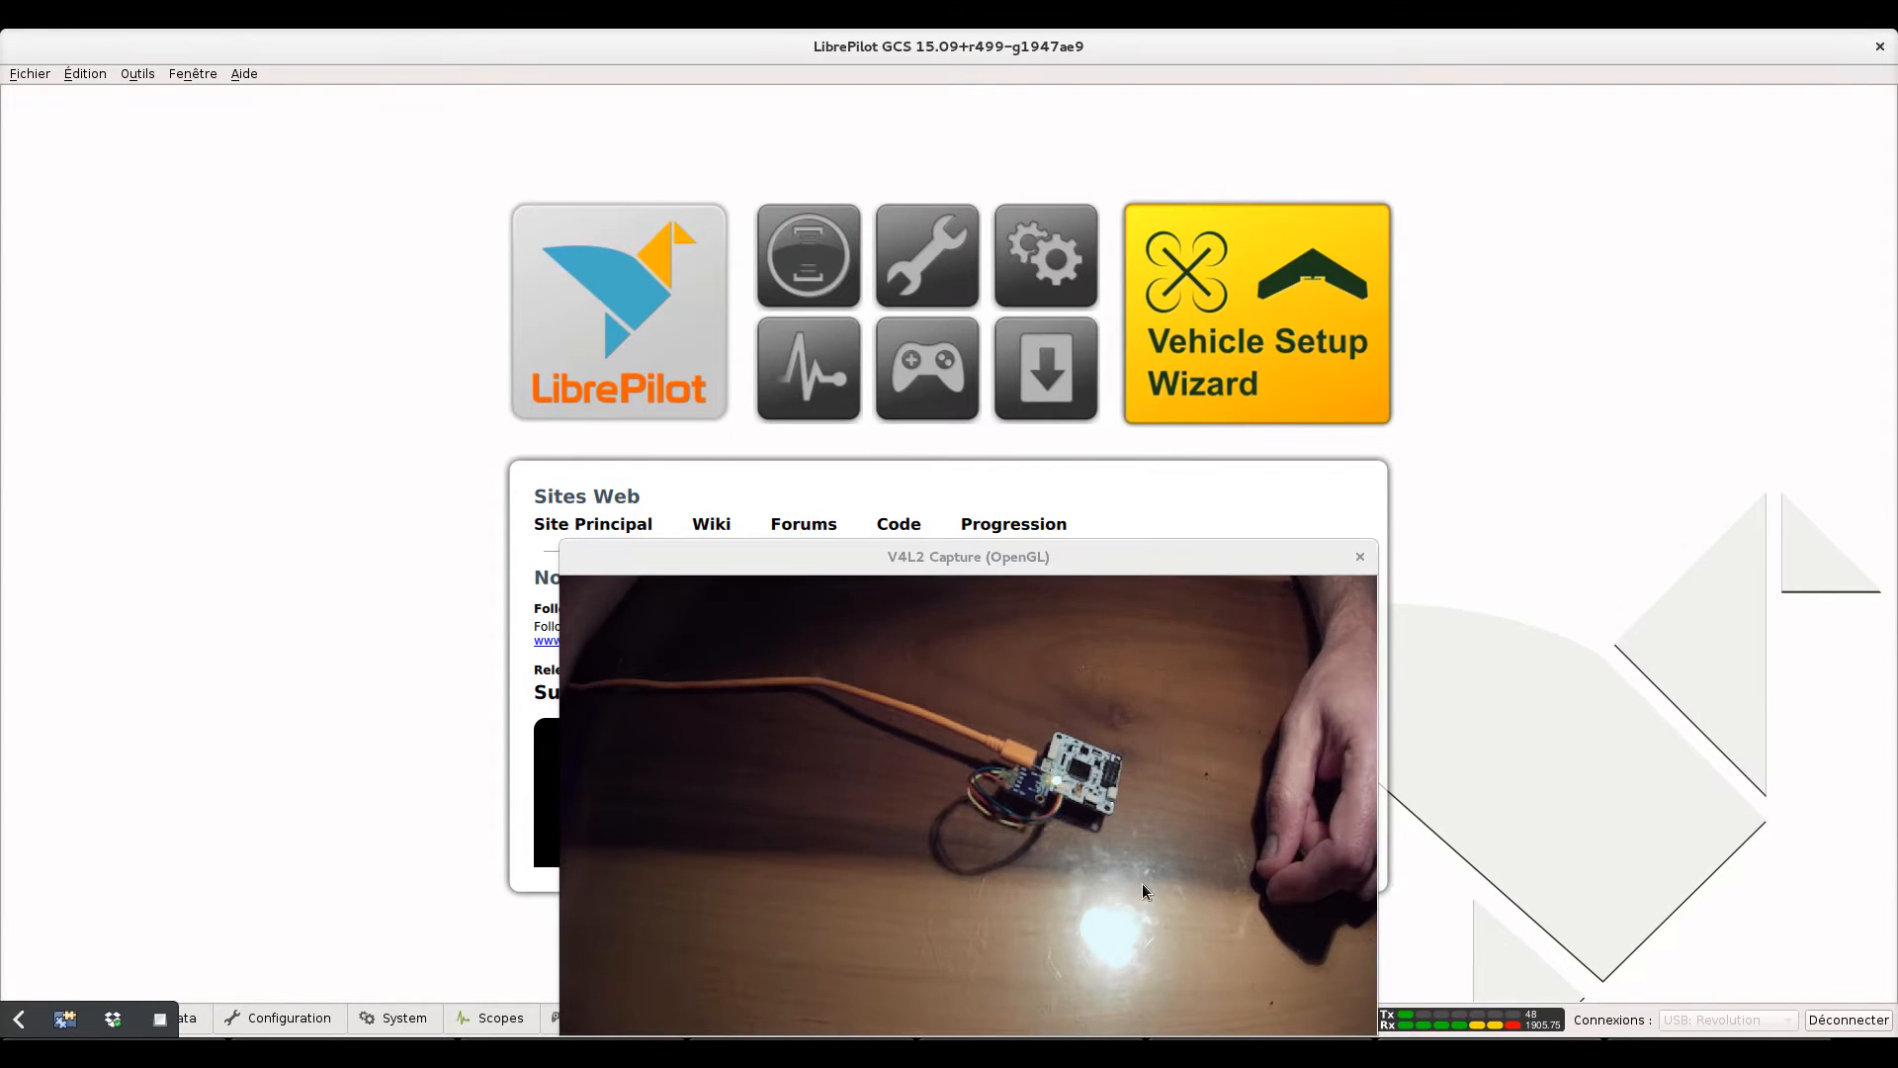
left_click_drag(1109, 556, 1118, 1009)
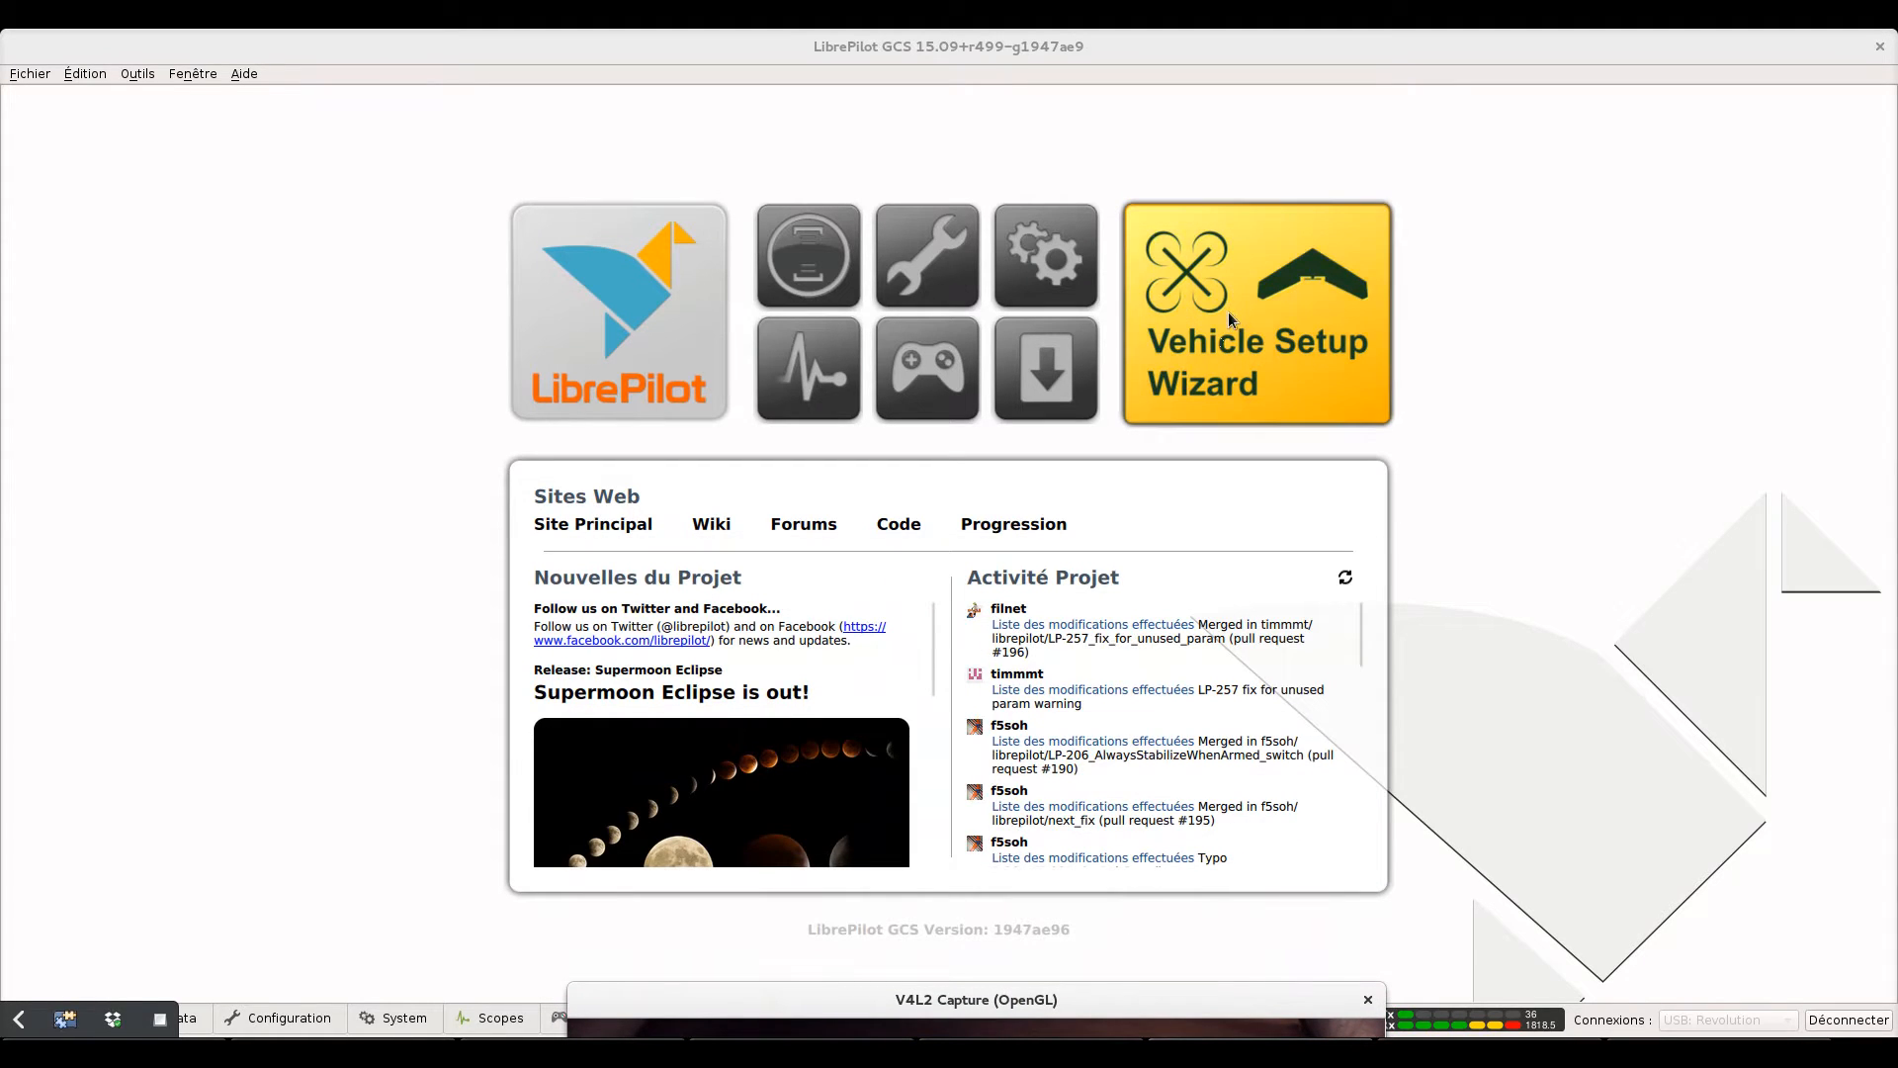
- Run the Vehicle Setup Wizard past the firmware update, keeping the detected OpenPilot Revolution board and the PWM input type
left_click(1257, 334)
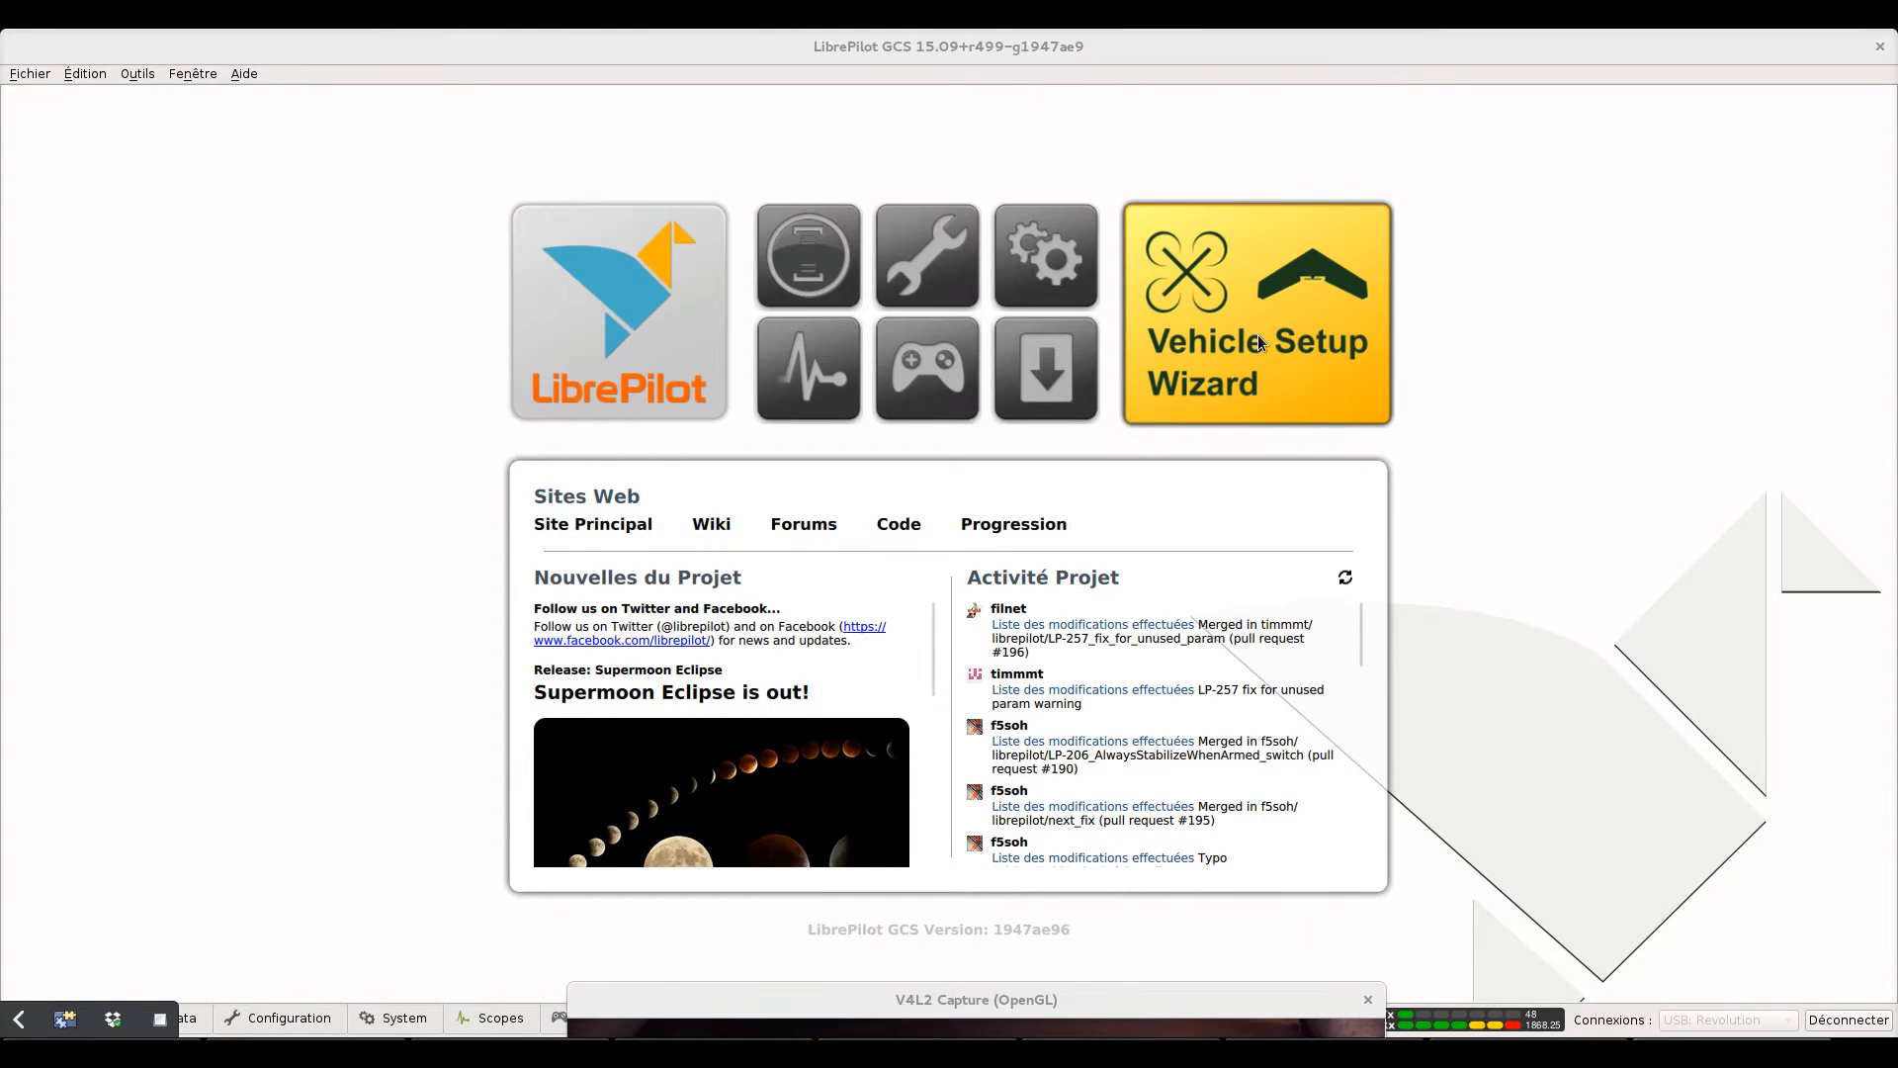
left_click(1191, 769)
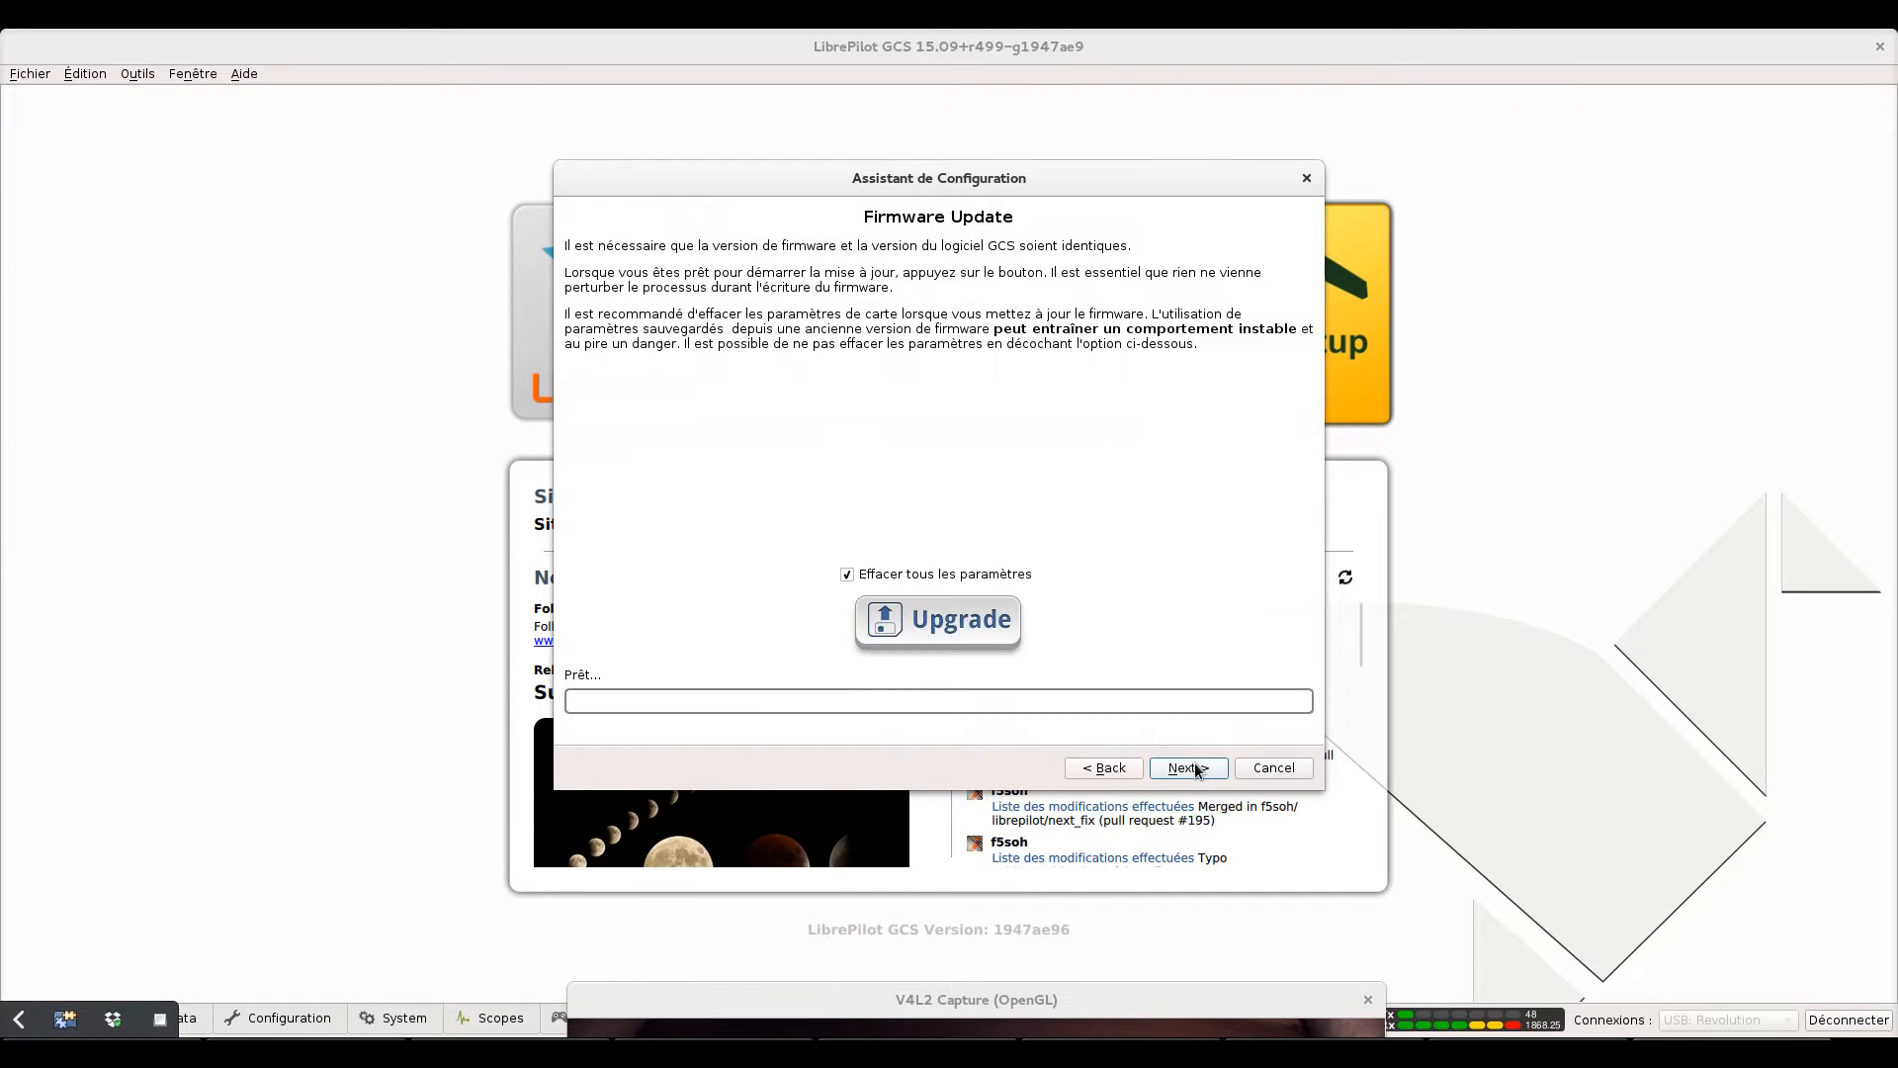
left_click(1191, 769)
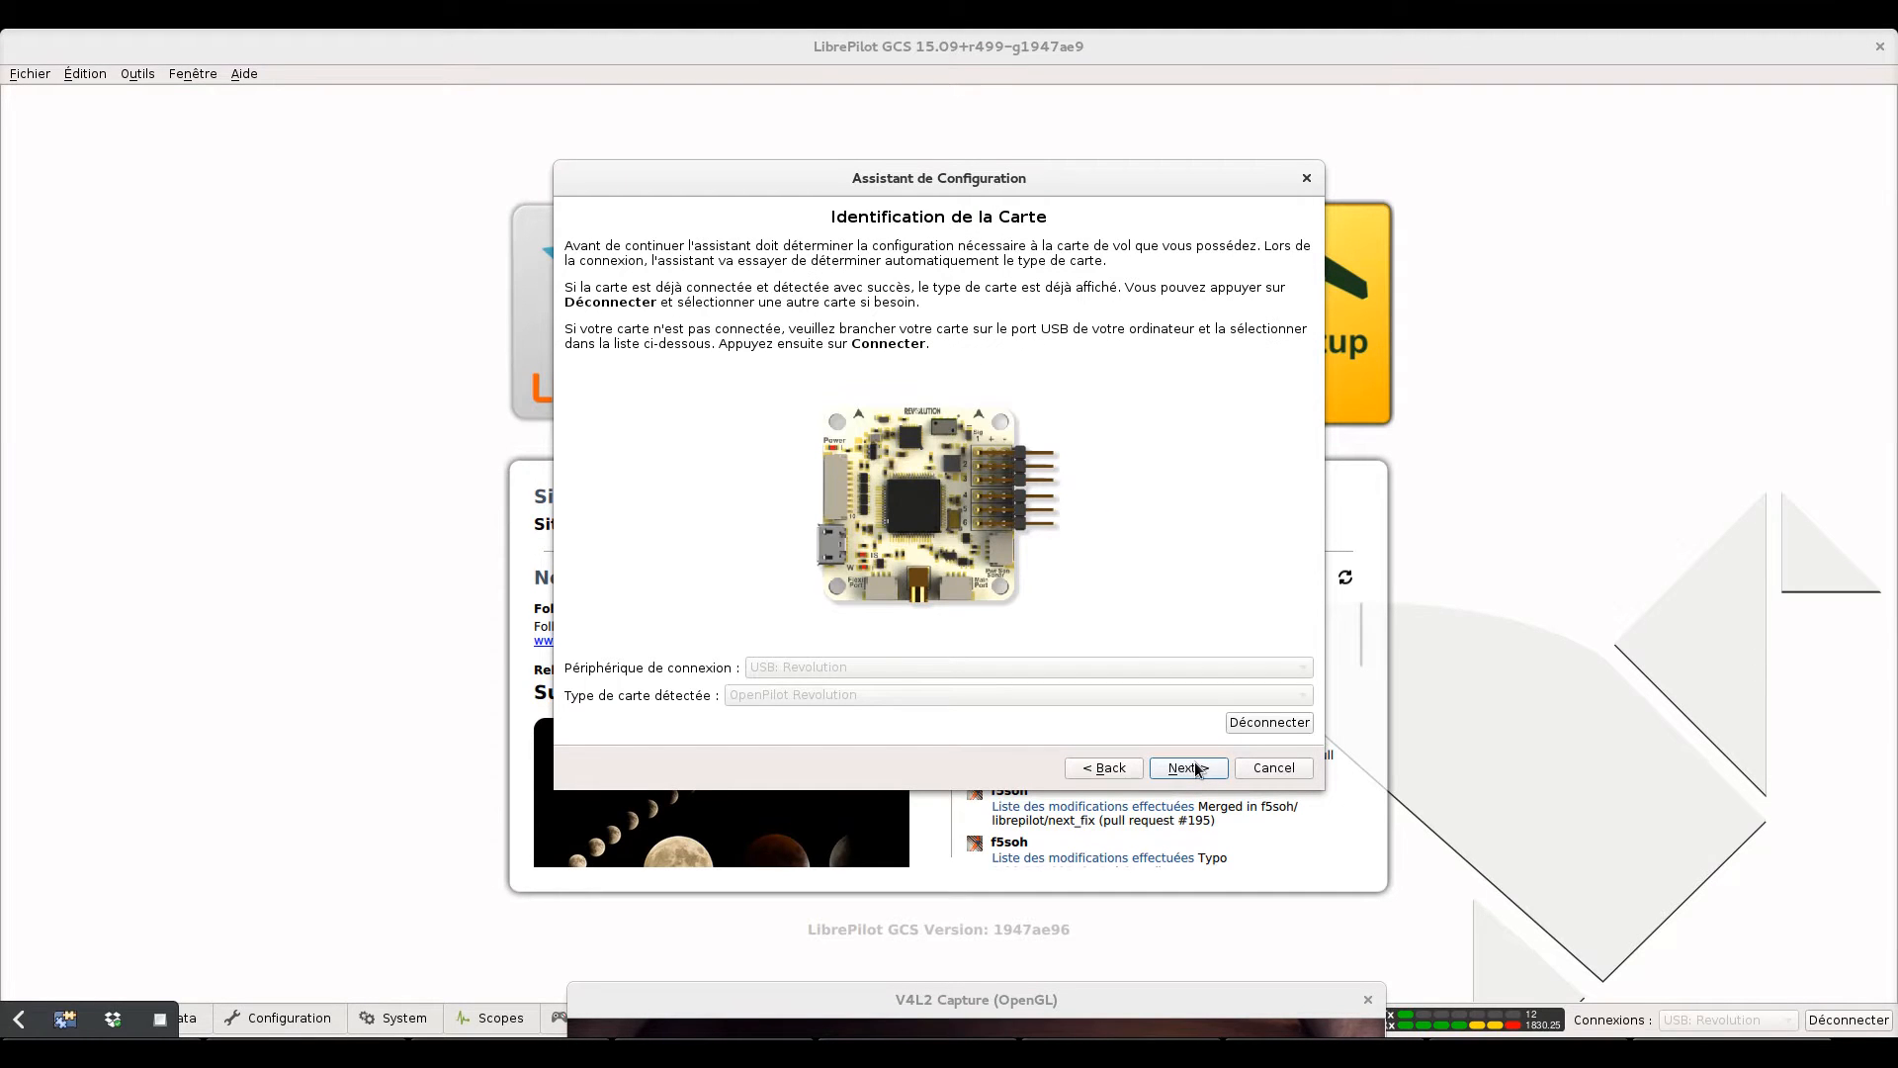
left_click(1191, 769)
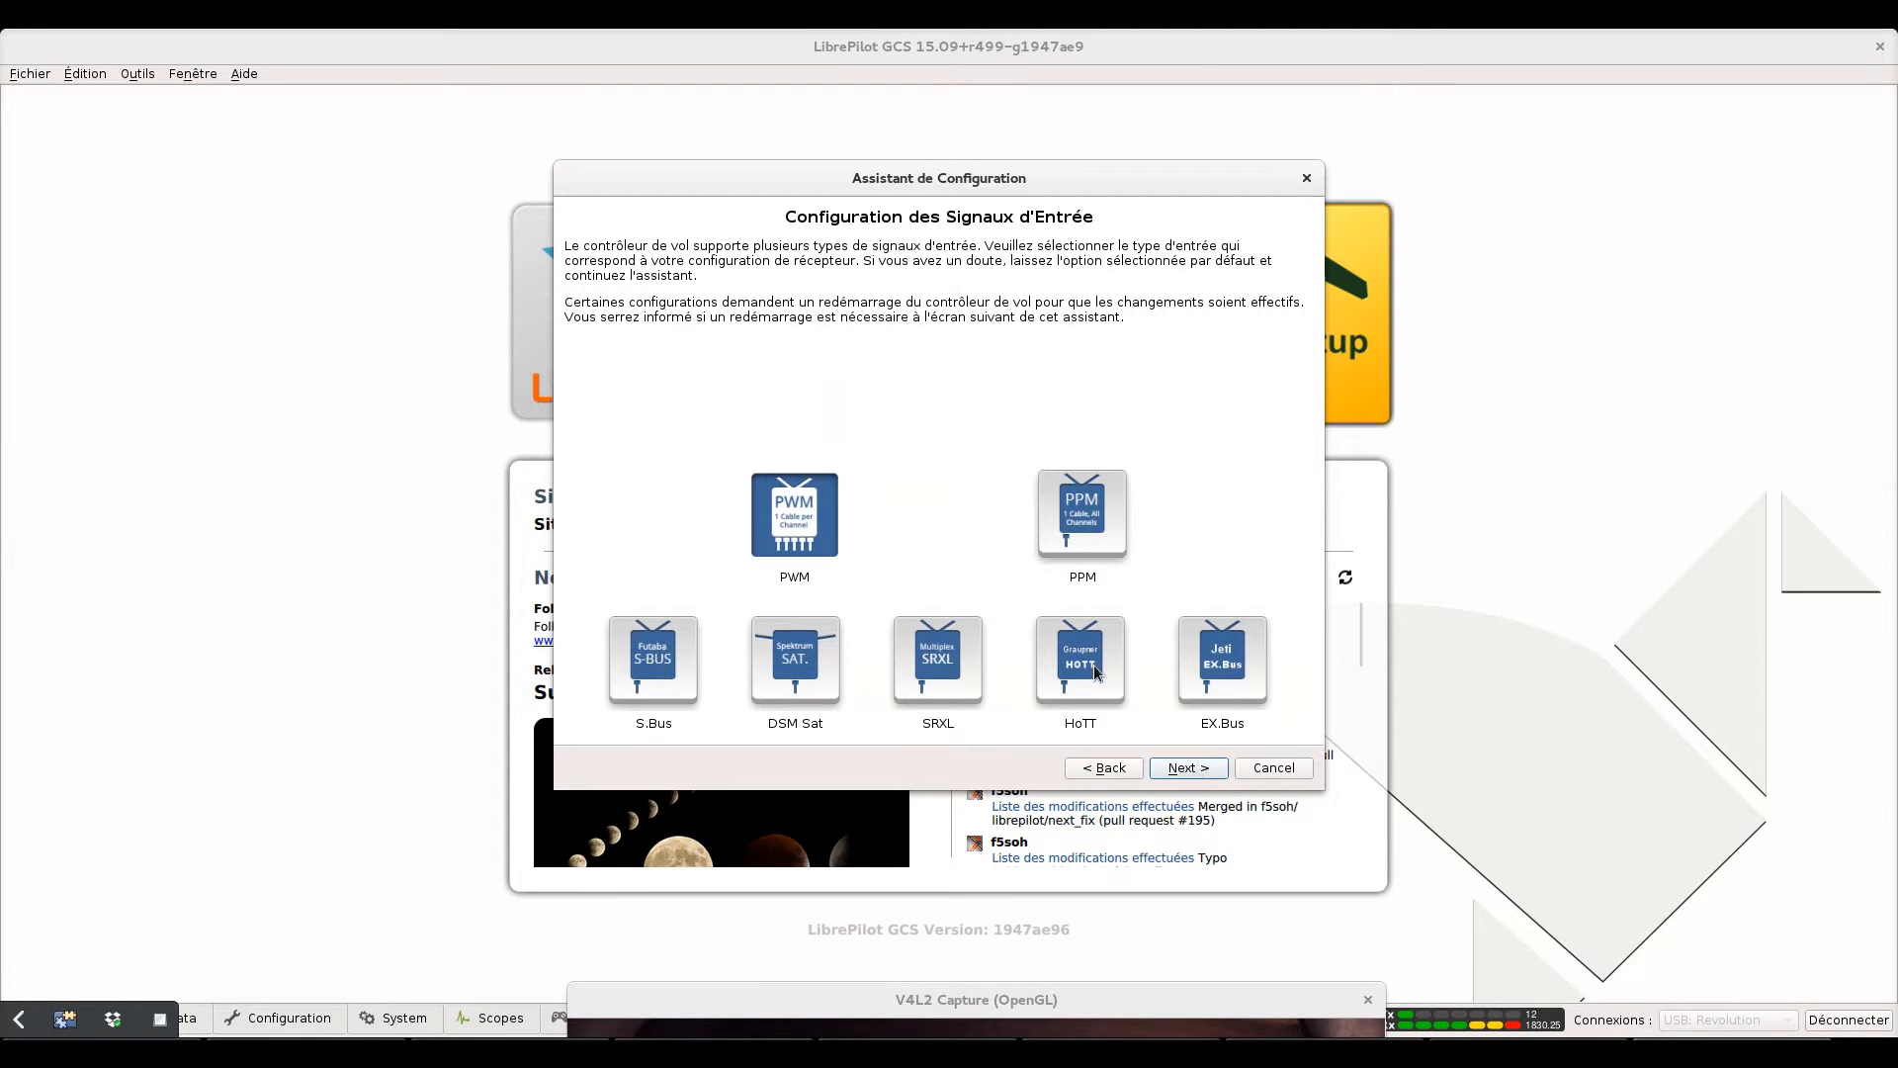
left_click(1191, 769)
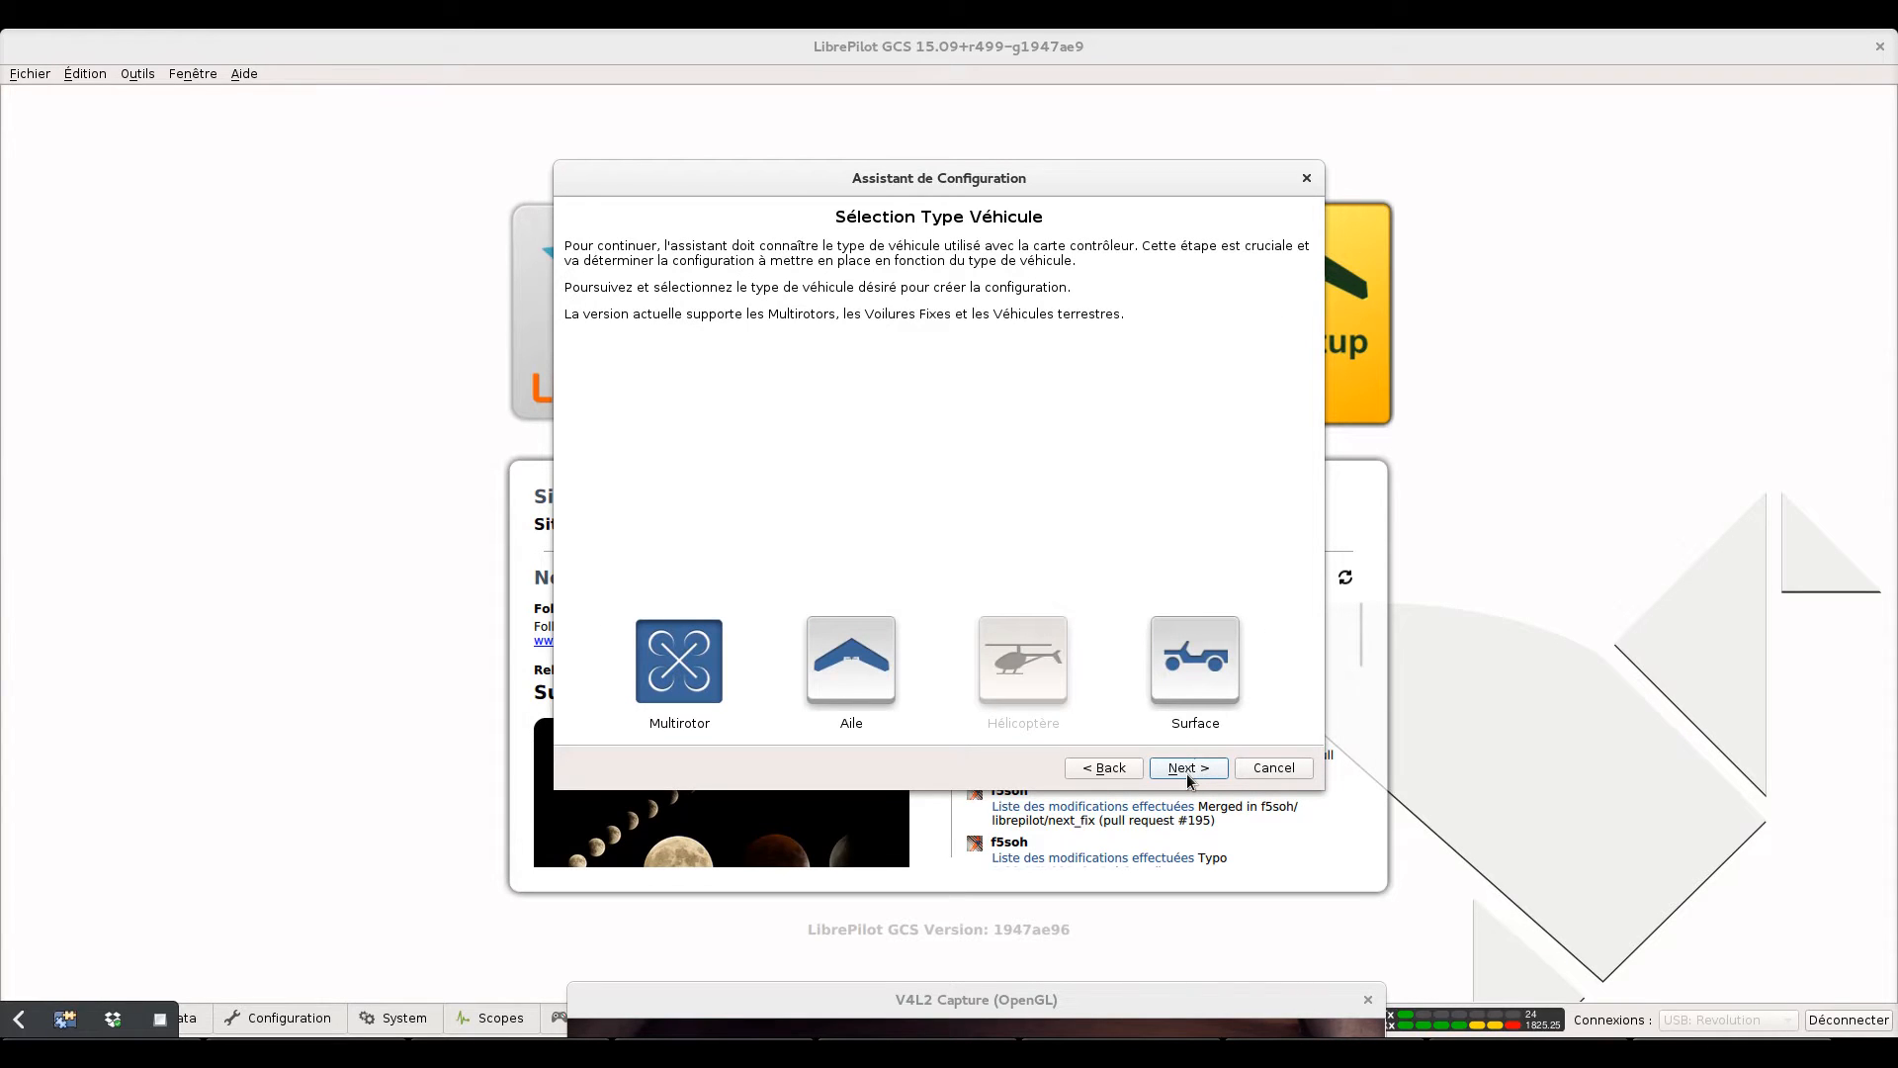
- Keep Multirotor as the vehicle type with the Quadricoptère X layout and synchronised speed controllers
left_click(1192, 769)
left_click(1192, 770)
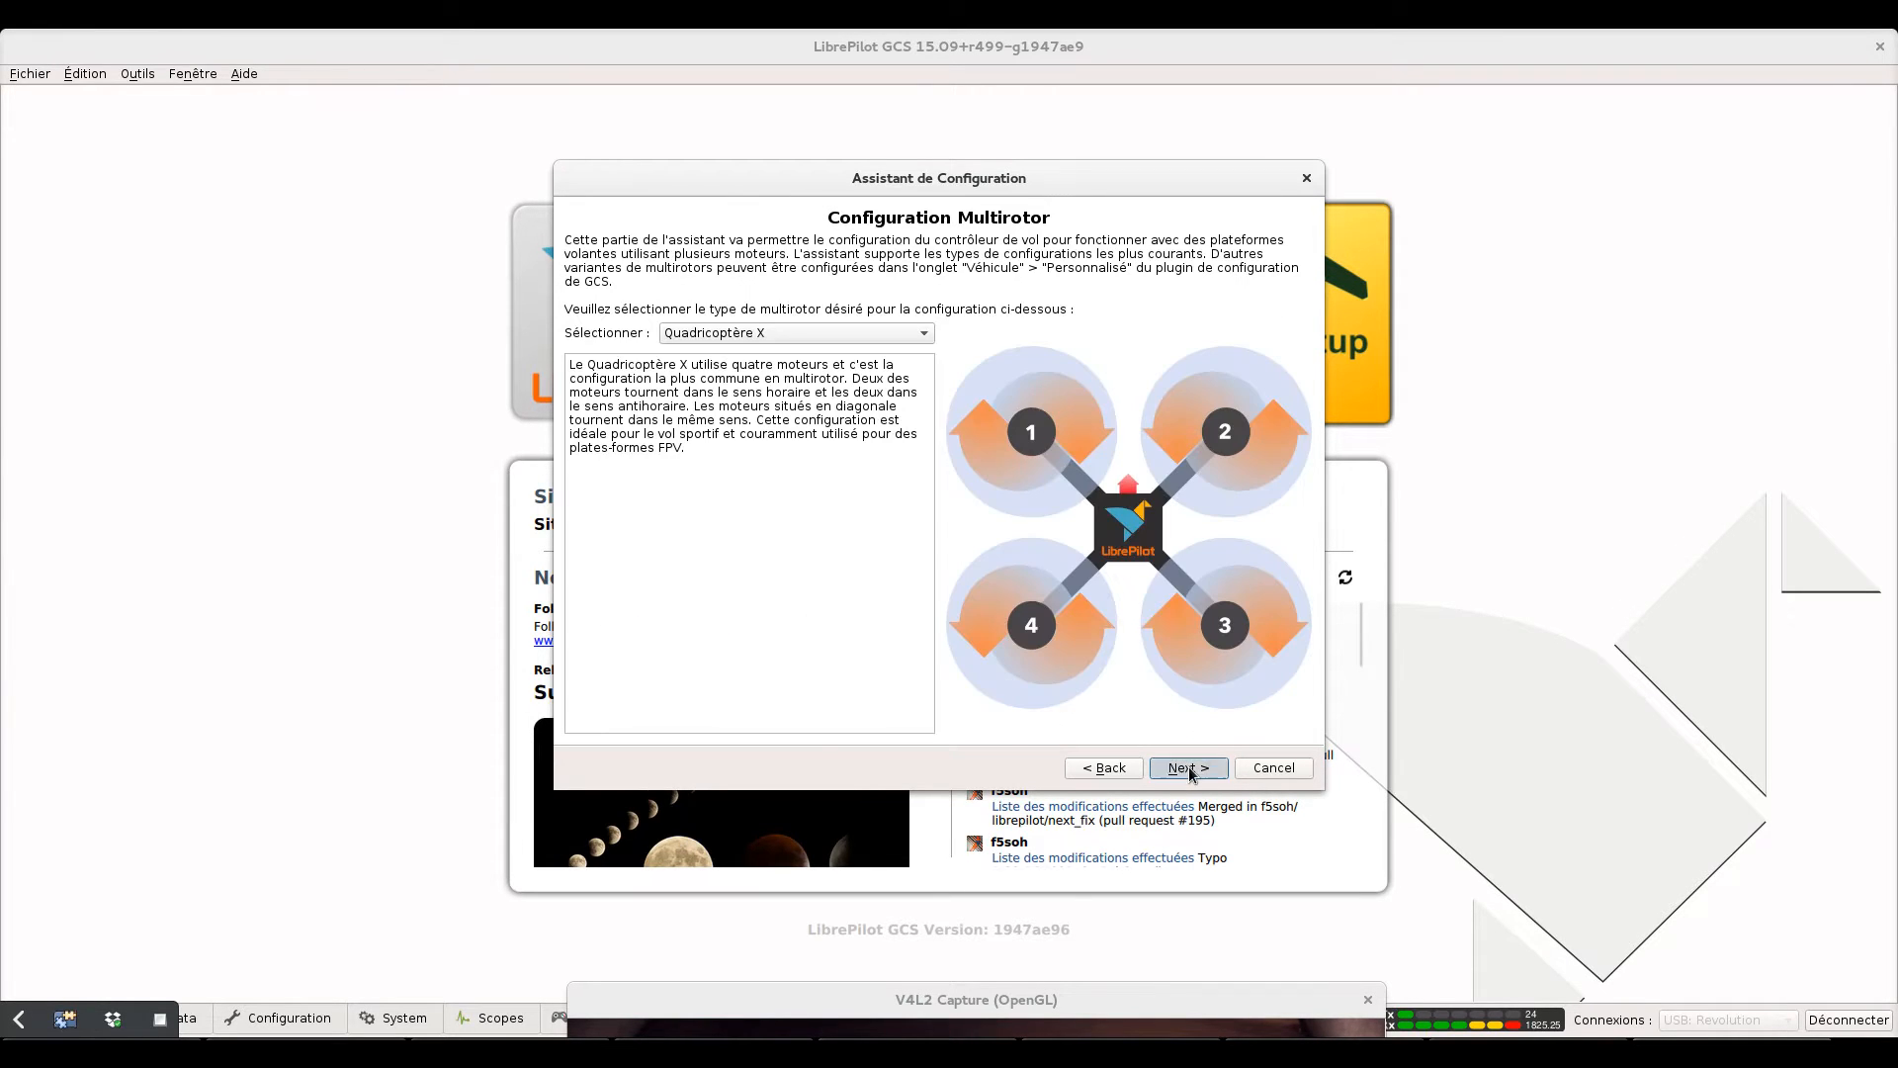
left_click(1191, 769)
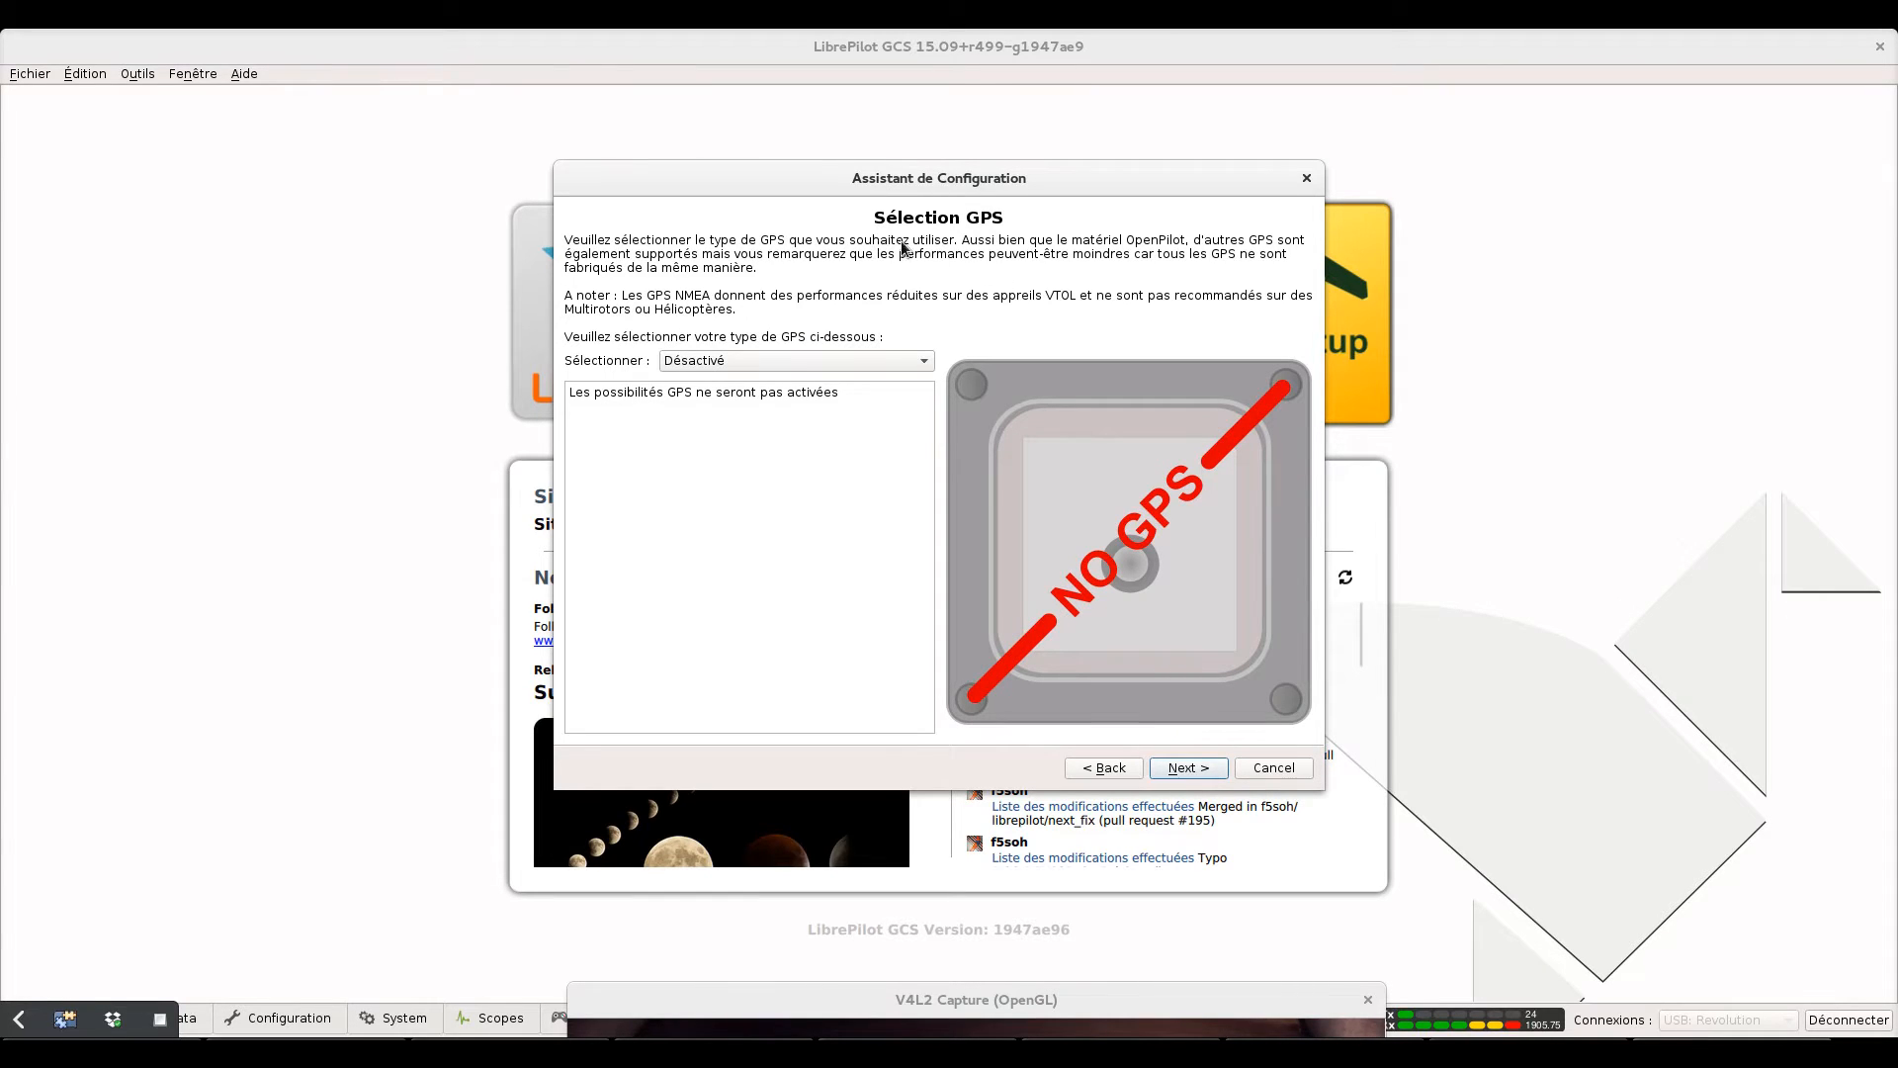
- Set the GPS type to U-Blox Based + Magnetometer and continue to the configuration summary
left_click(897, 360)
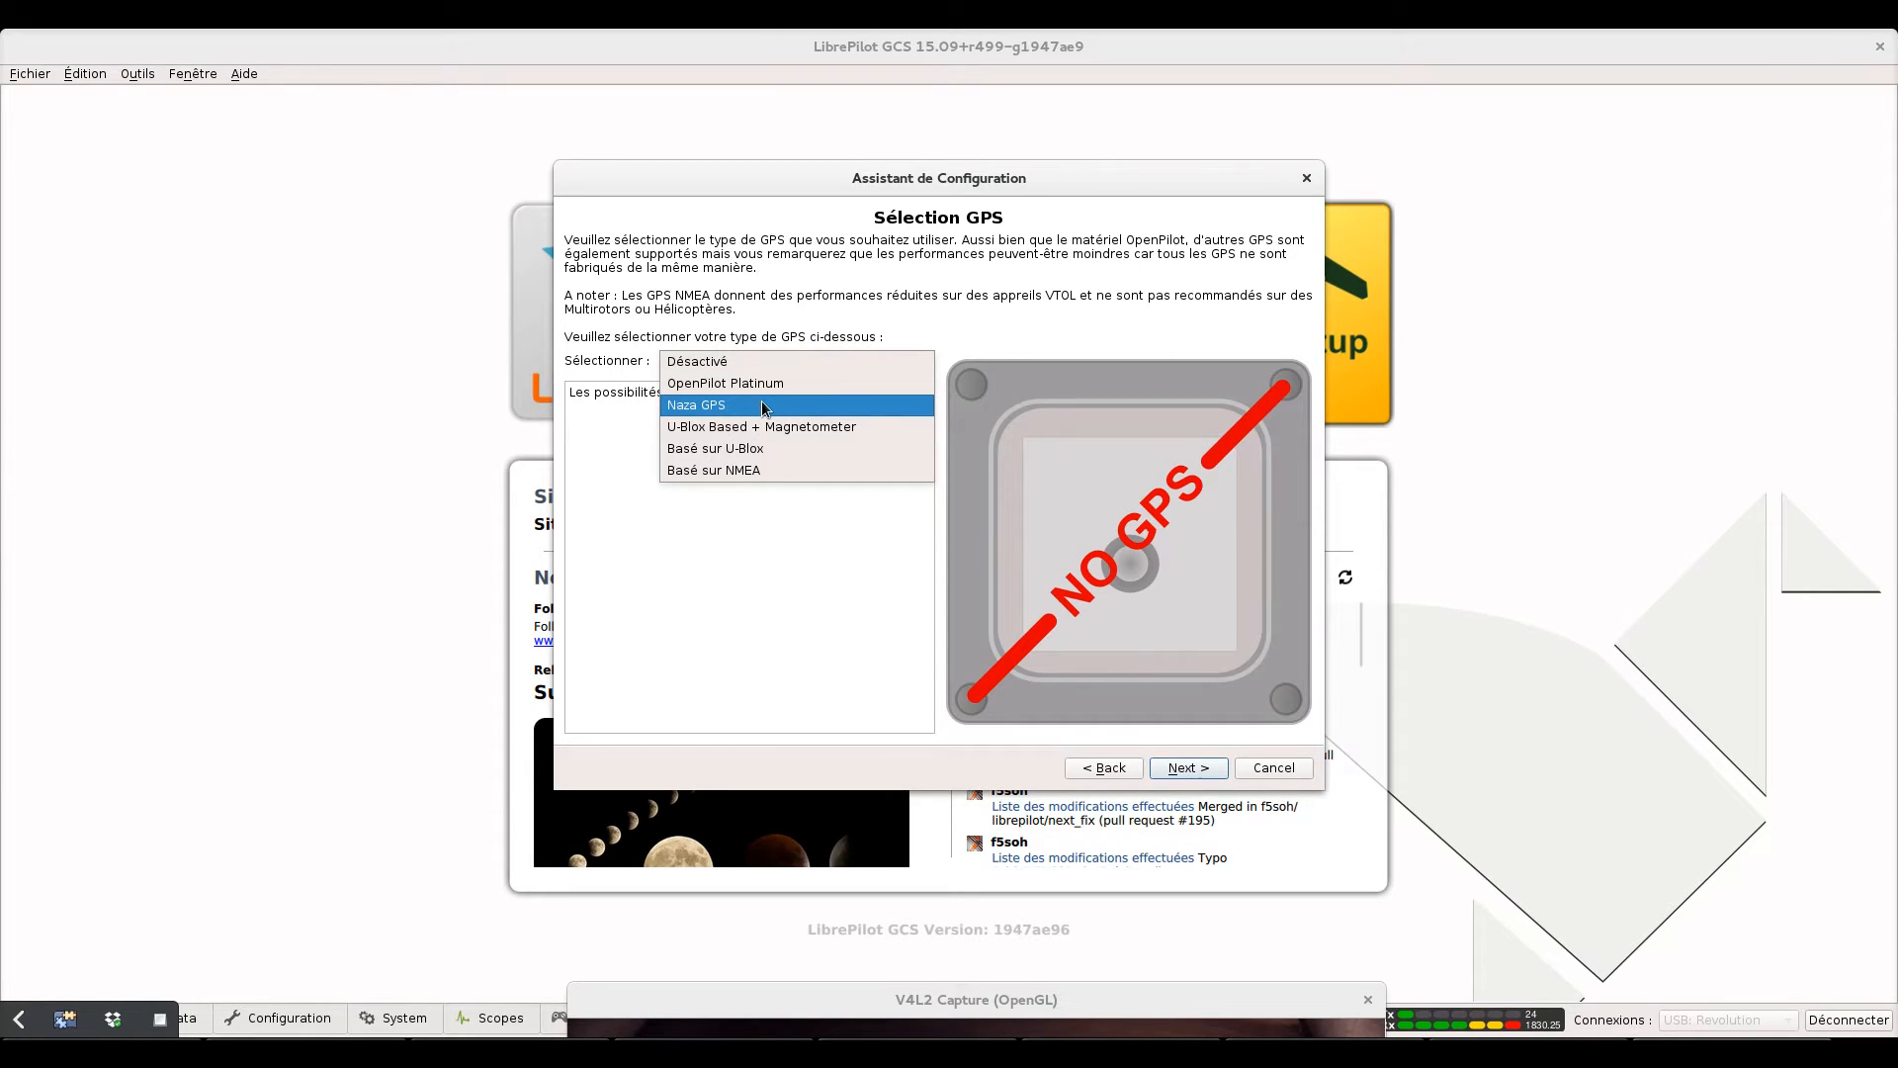
left_click(866, 431)
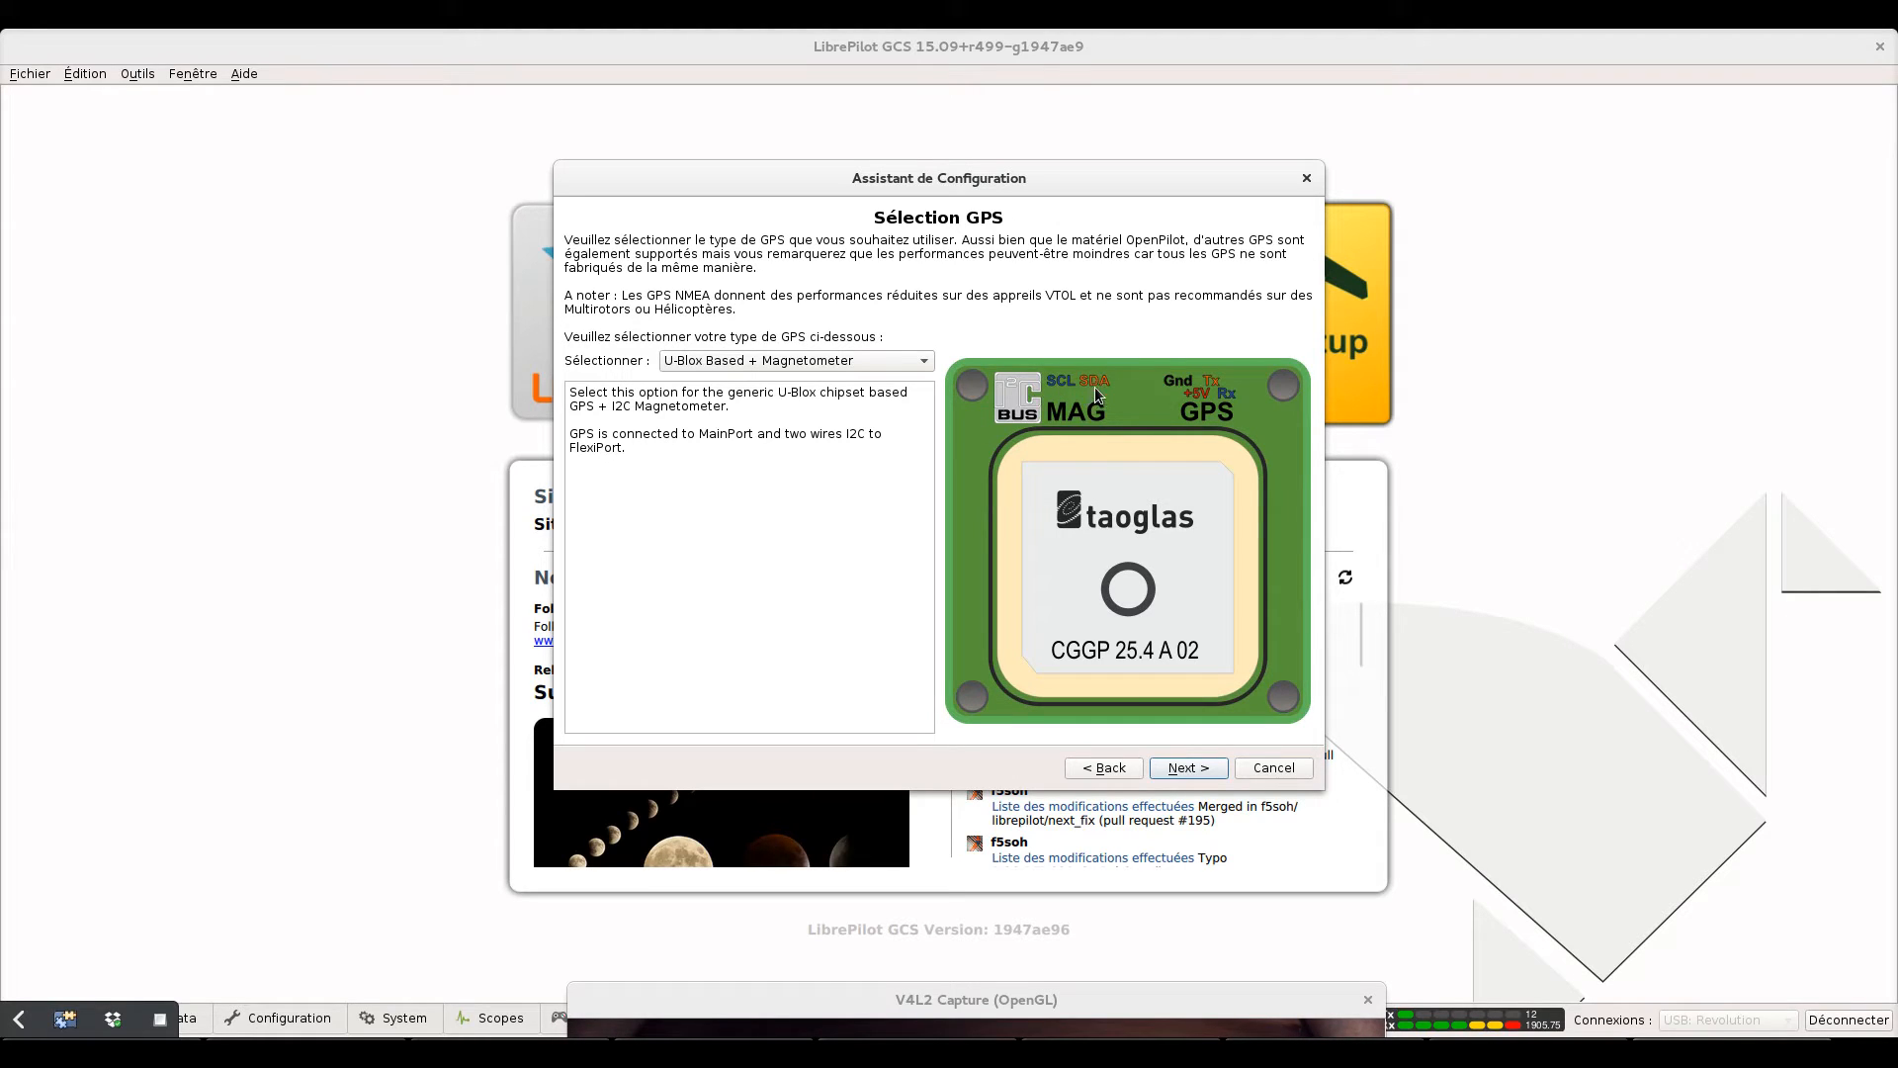
left_click(1185, 768)
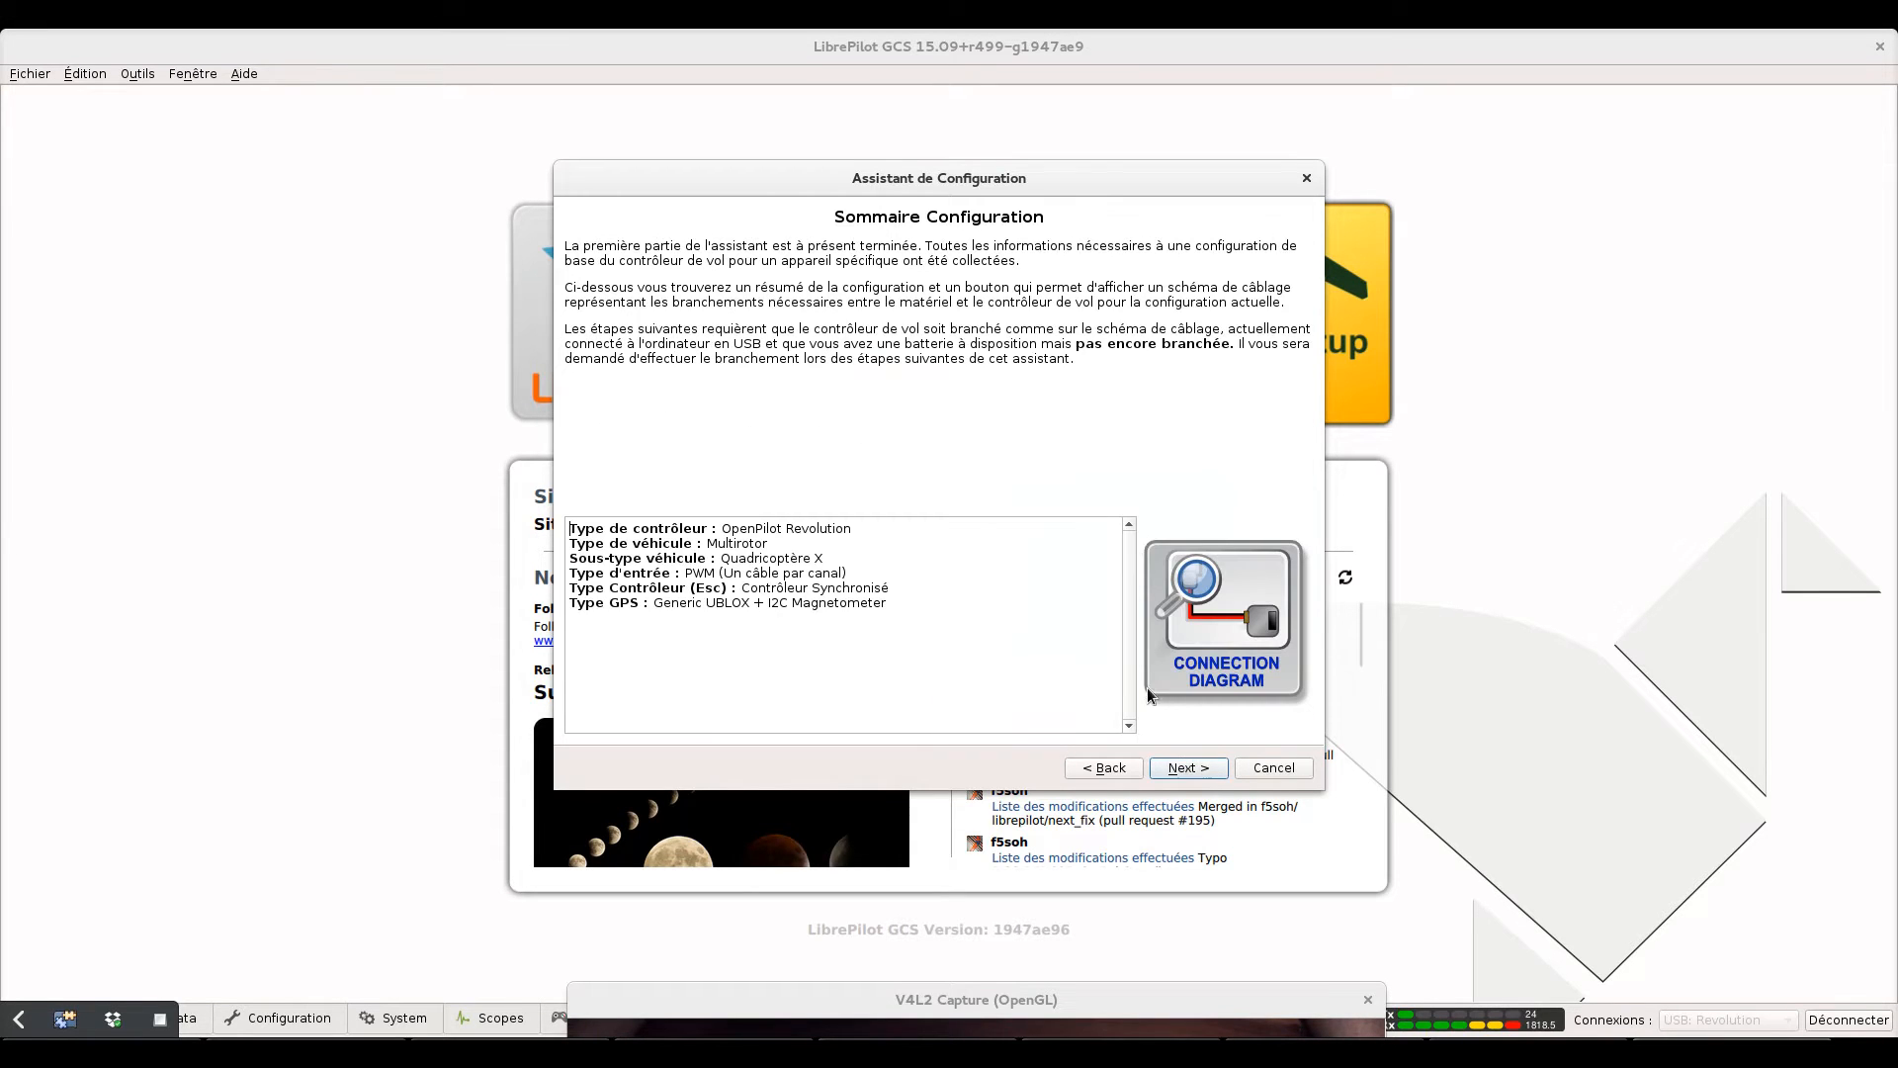
- Examine the enlarged connection diagram for the board, receiver, motors and GPS wiring, and close it
left_click(1197, 629)
left_click_drag(1330, 702, 1521, 925)
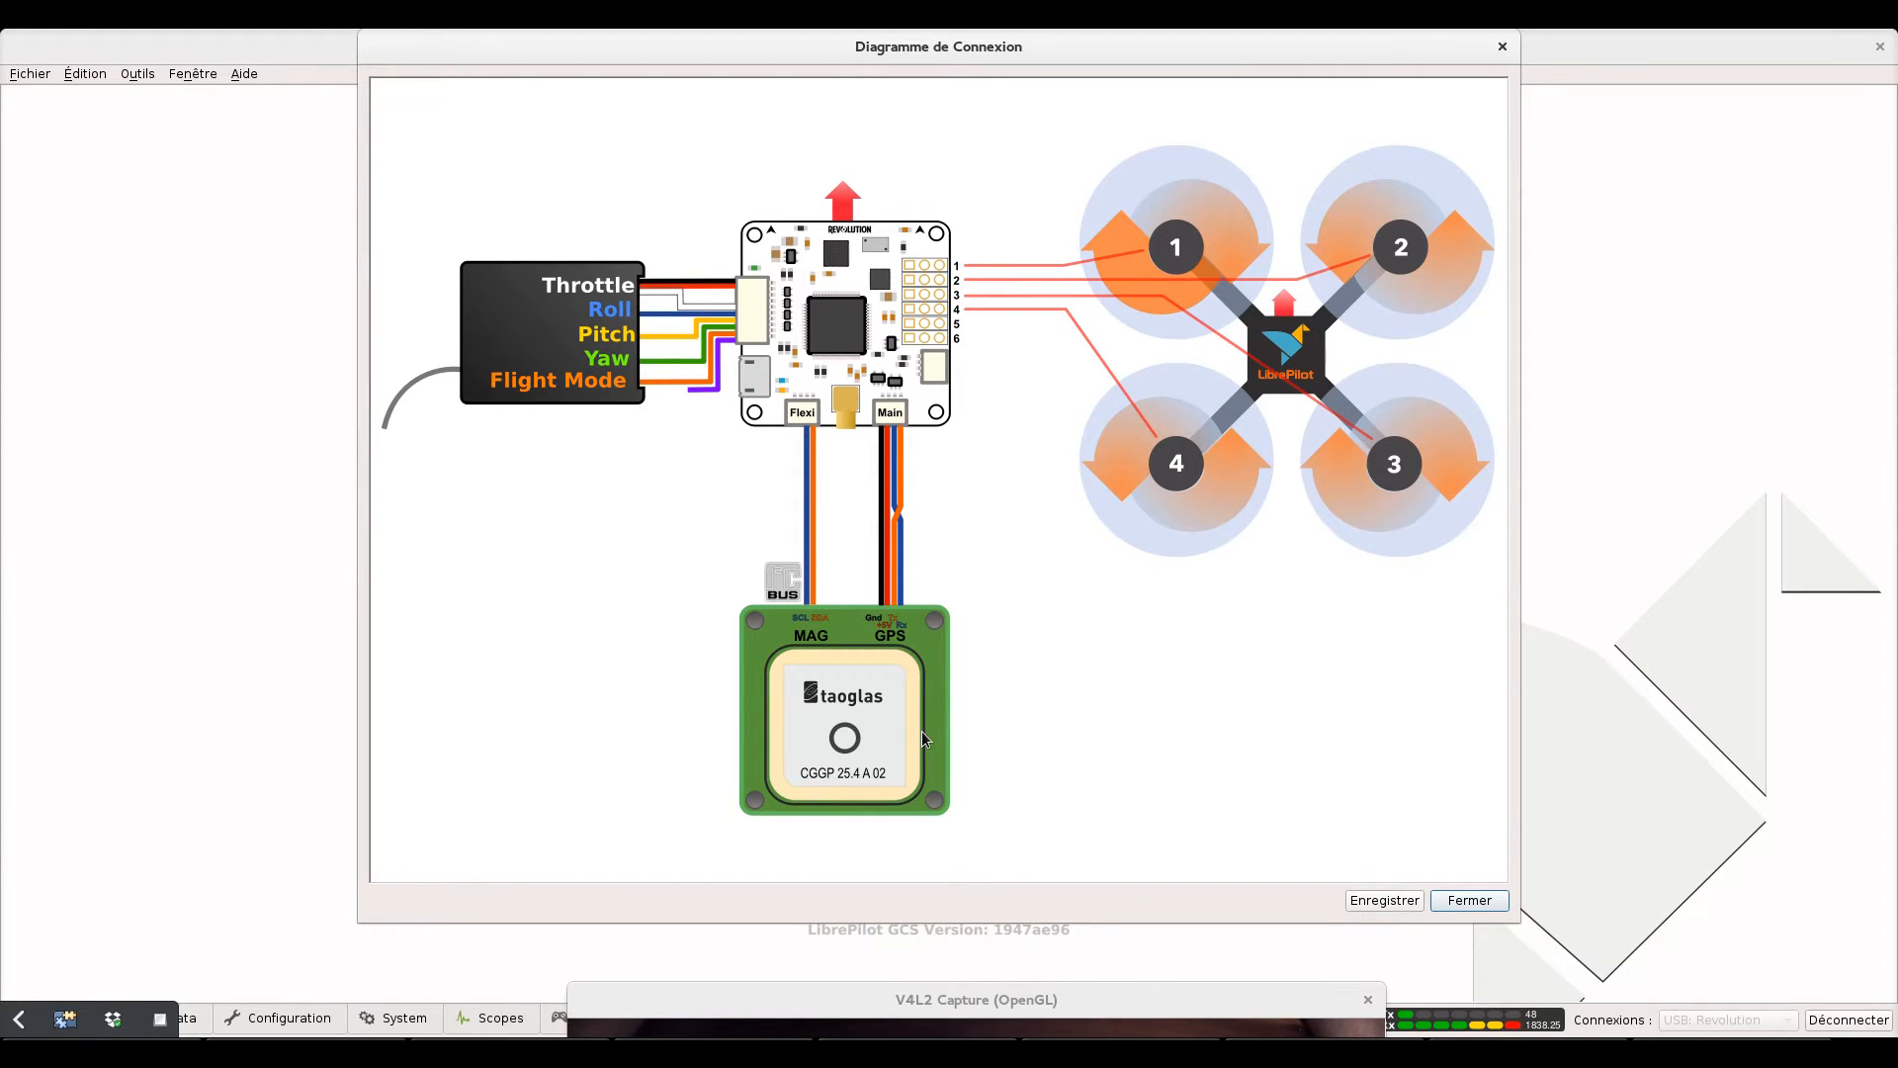
left_click(1467, 902)
- Skip the sensor and output calibration pages, save the configuration to the controller board and finish the wizard
left_click(1179, 770)
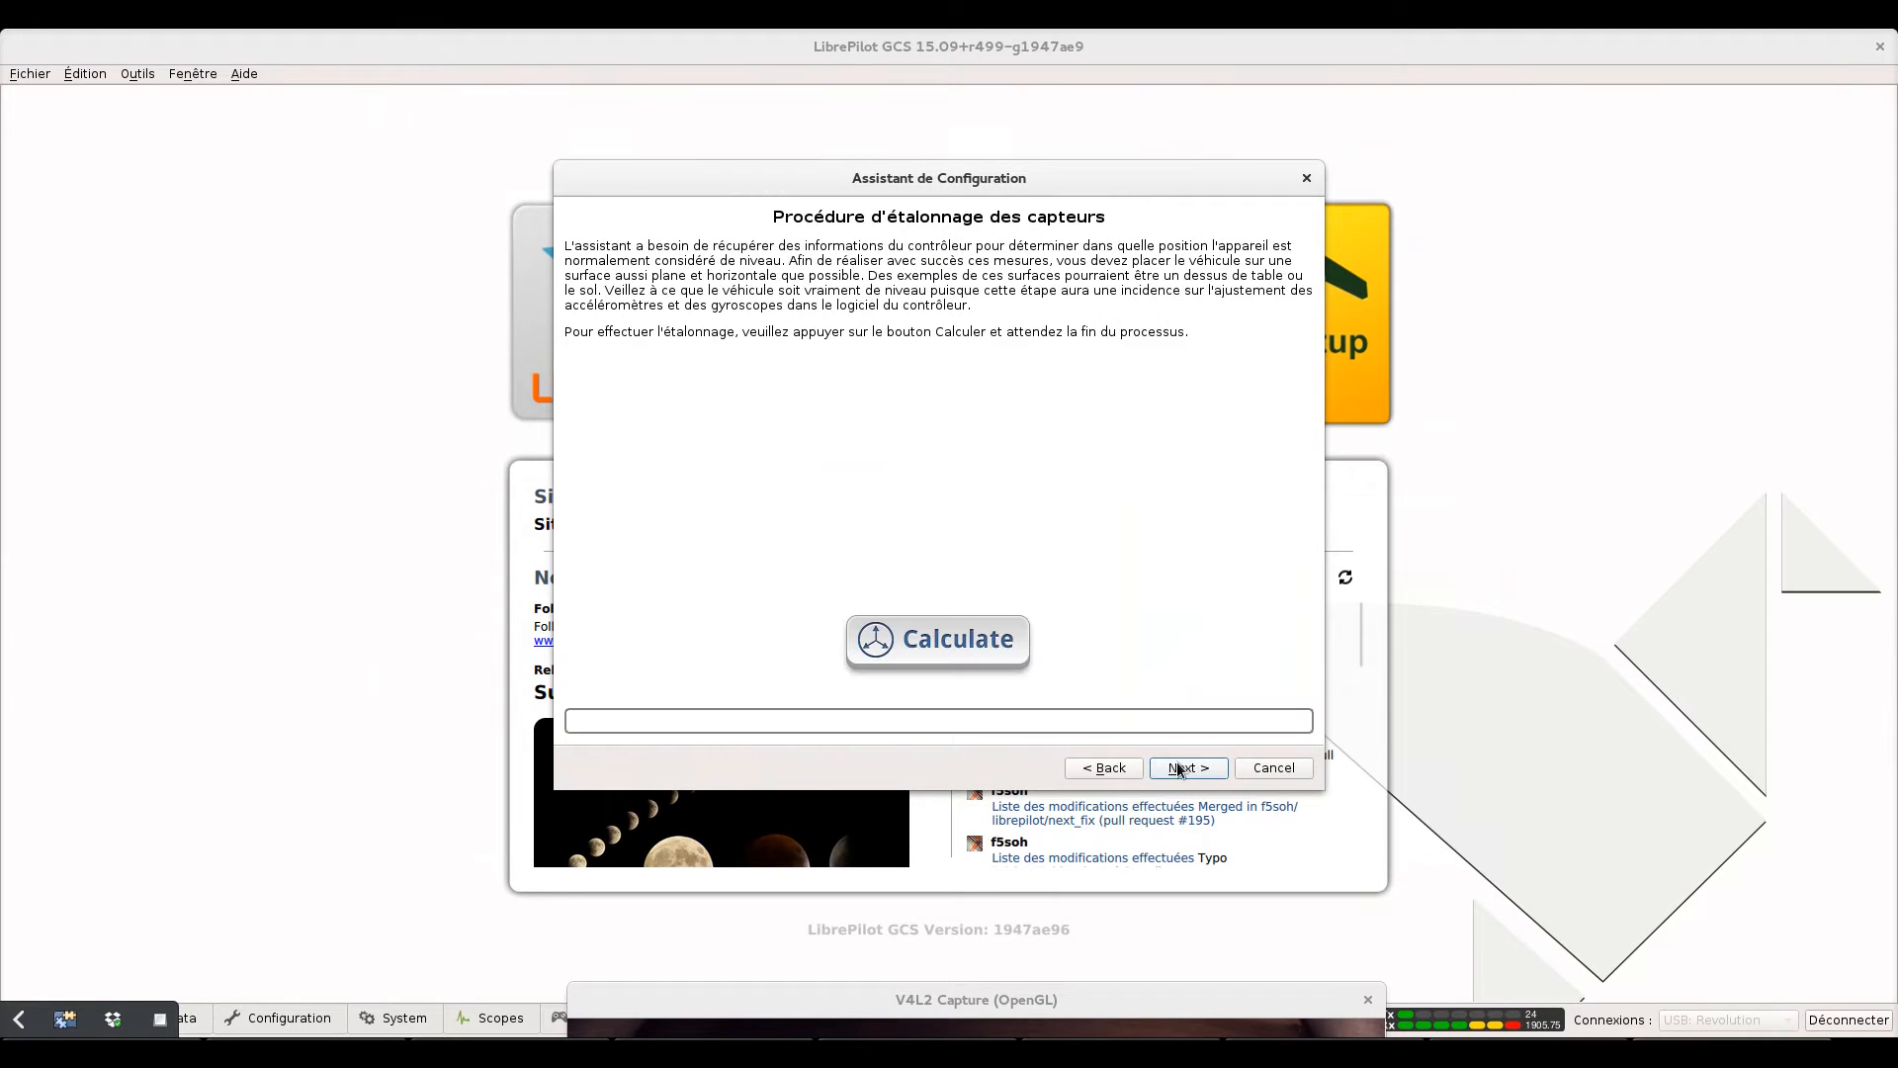
left_click(1180, 769)
left_click(1179, 769)
left_click(1179, 769)
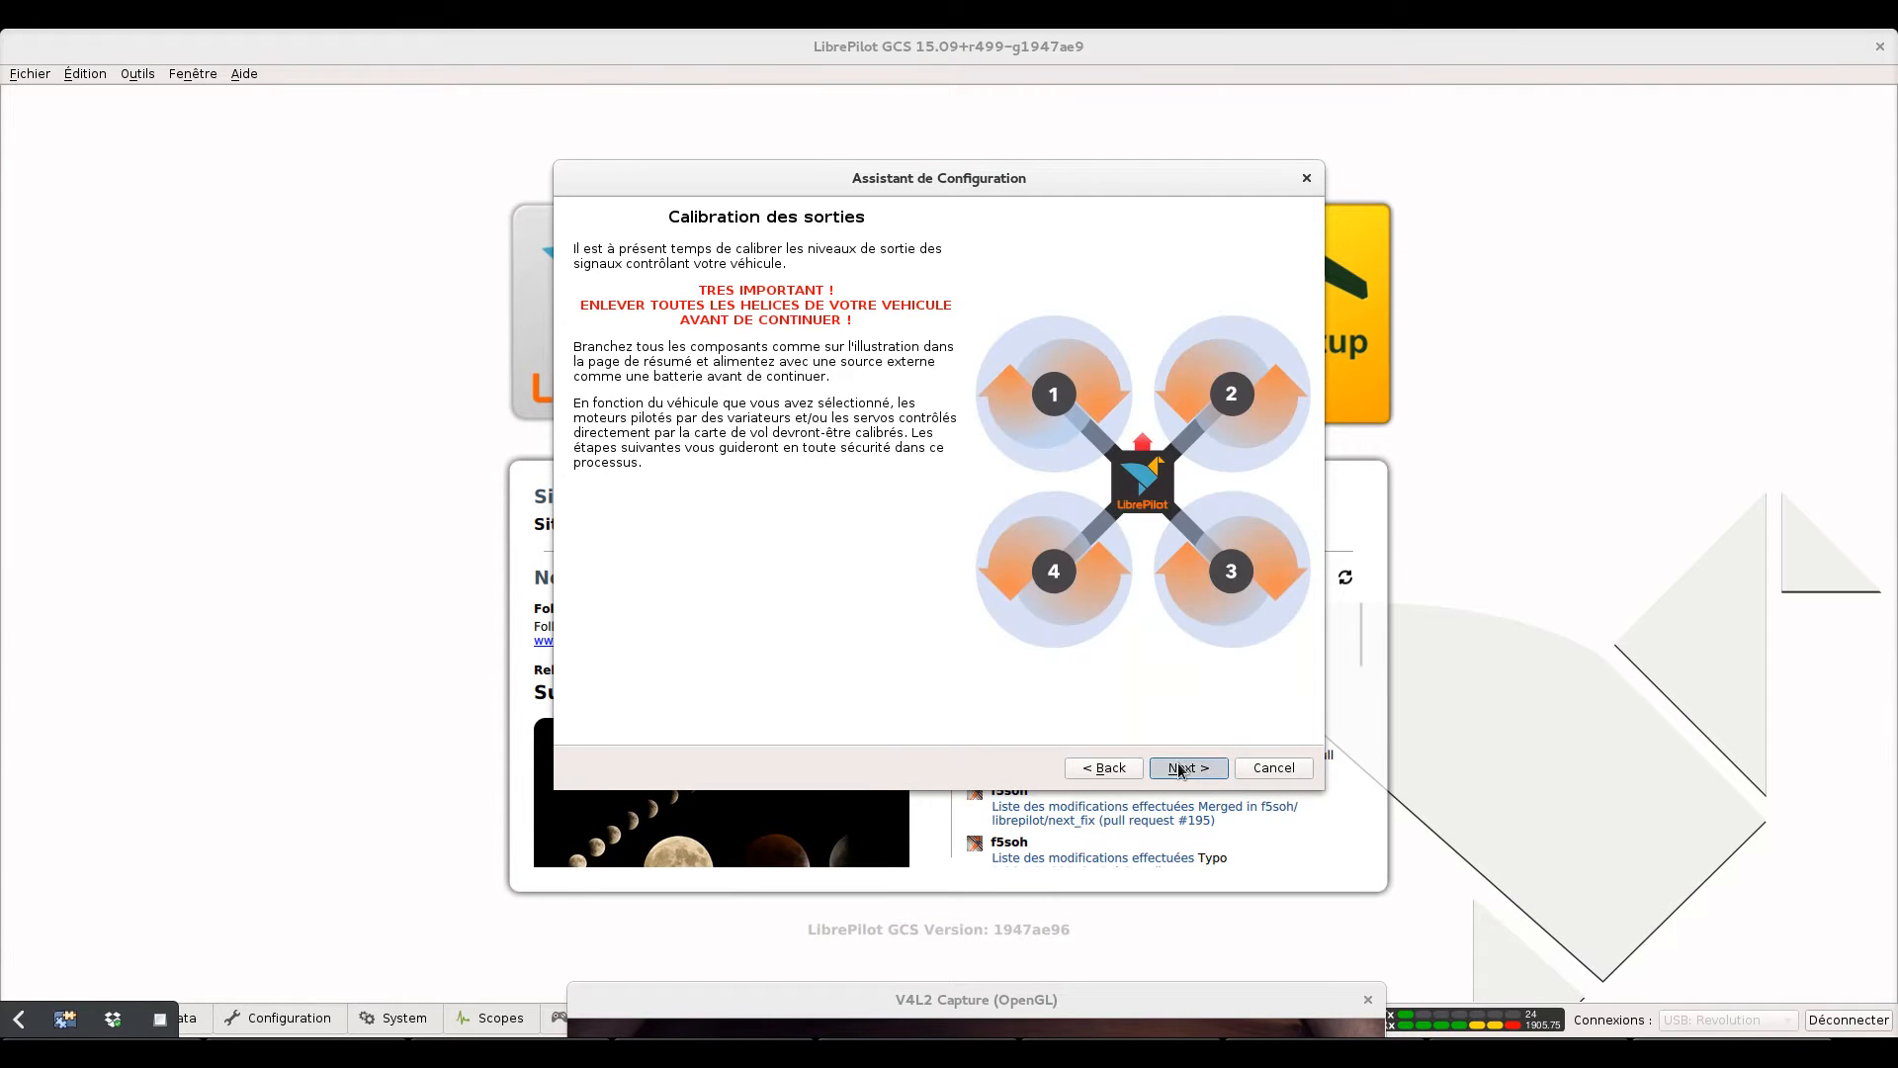
left_click(1180, 769)
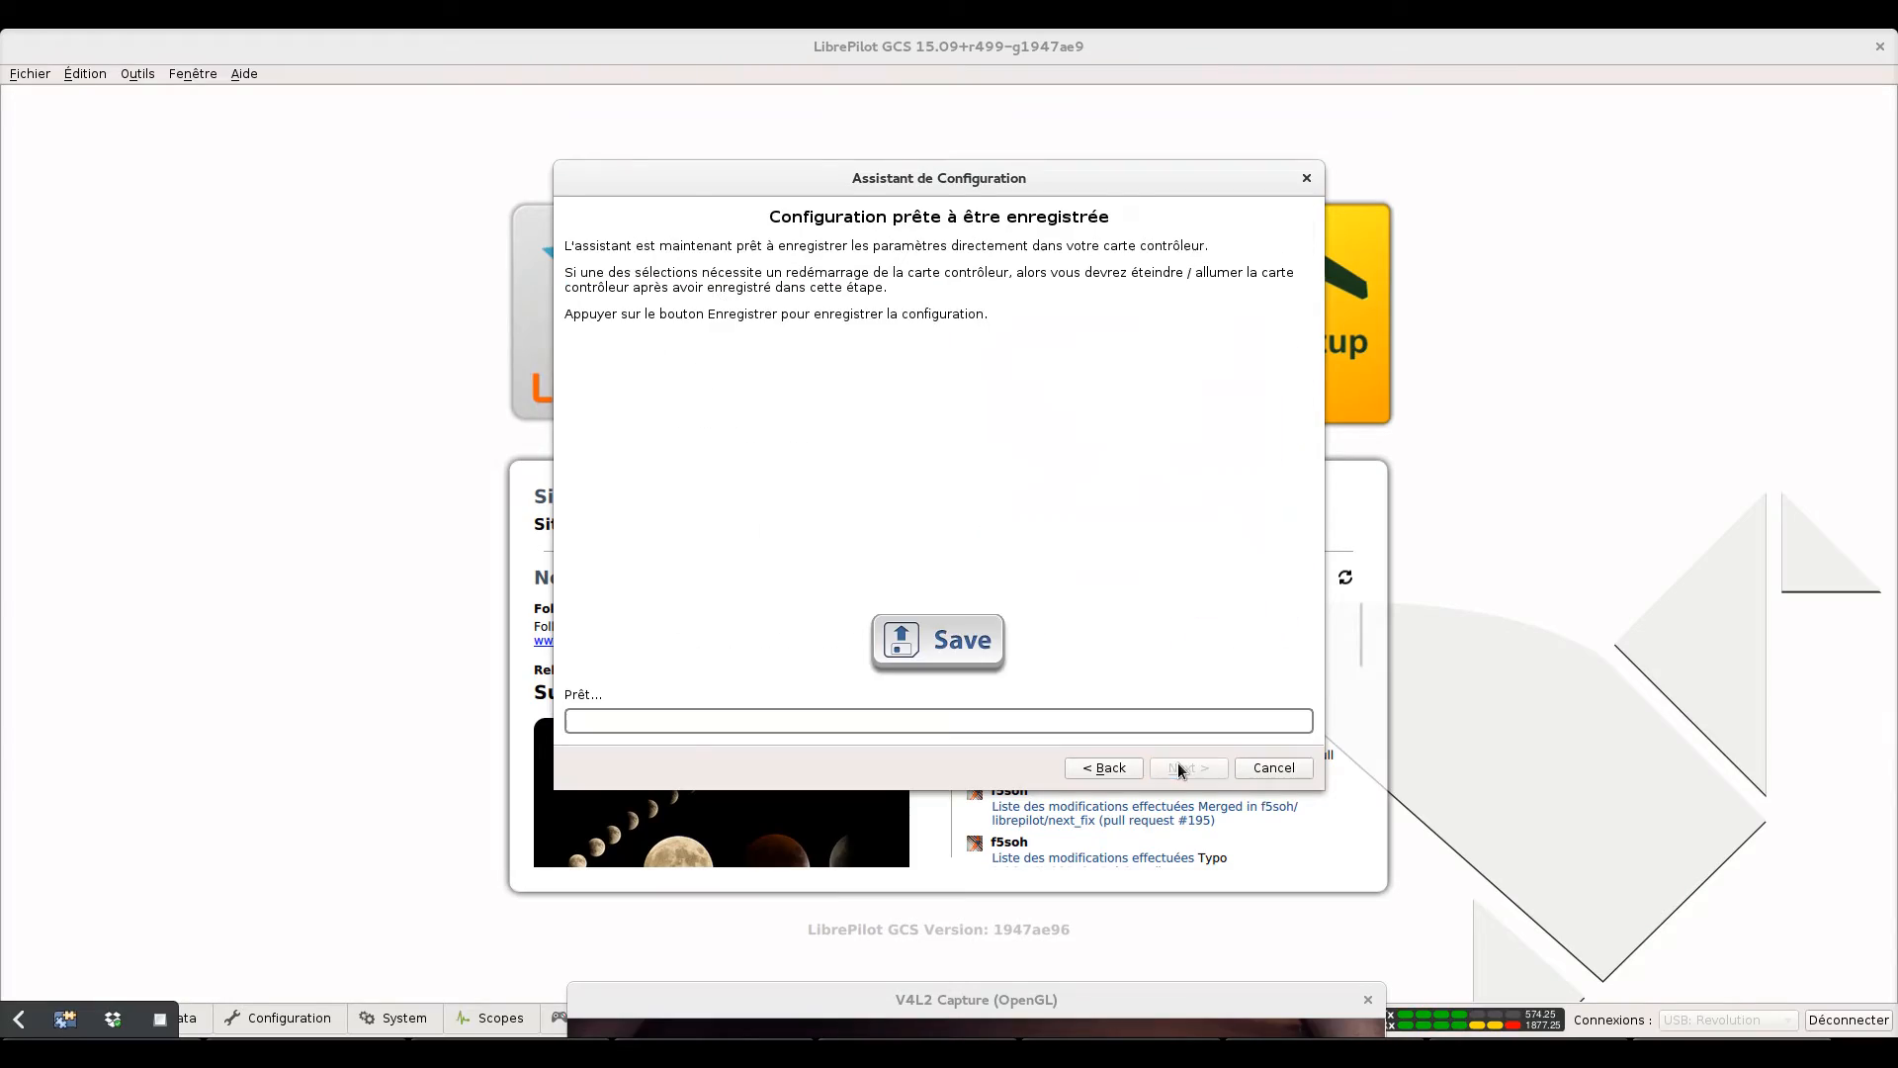
left_click(957, 657)
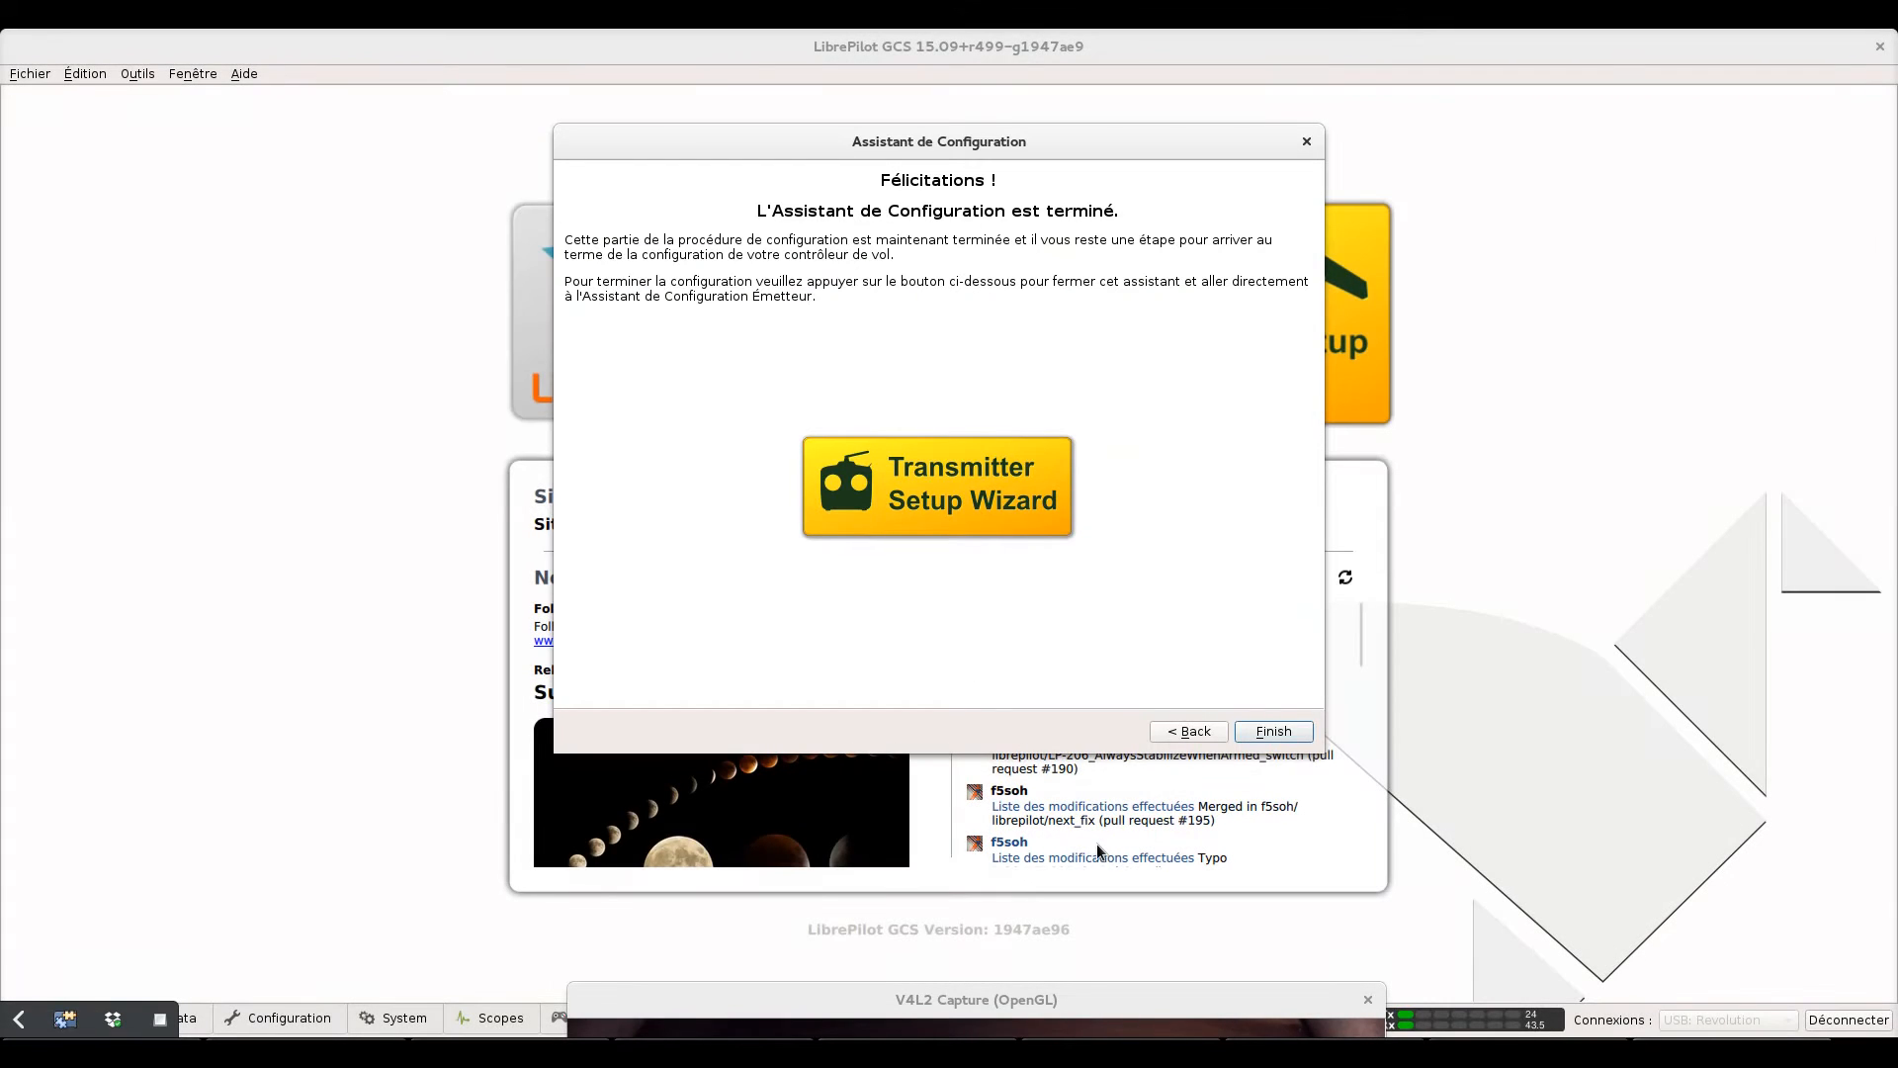
left_click(1267, 733)
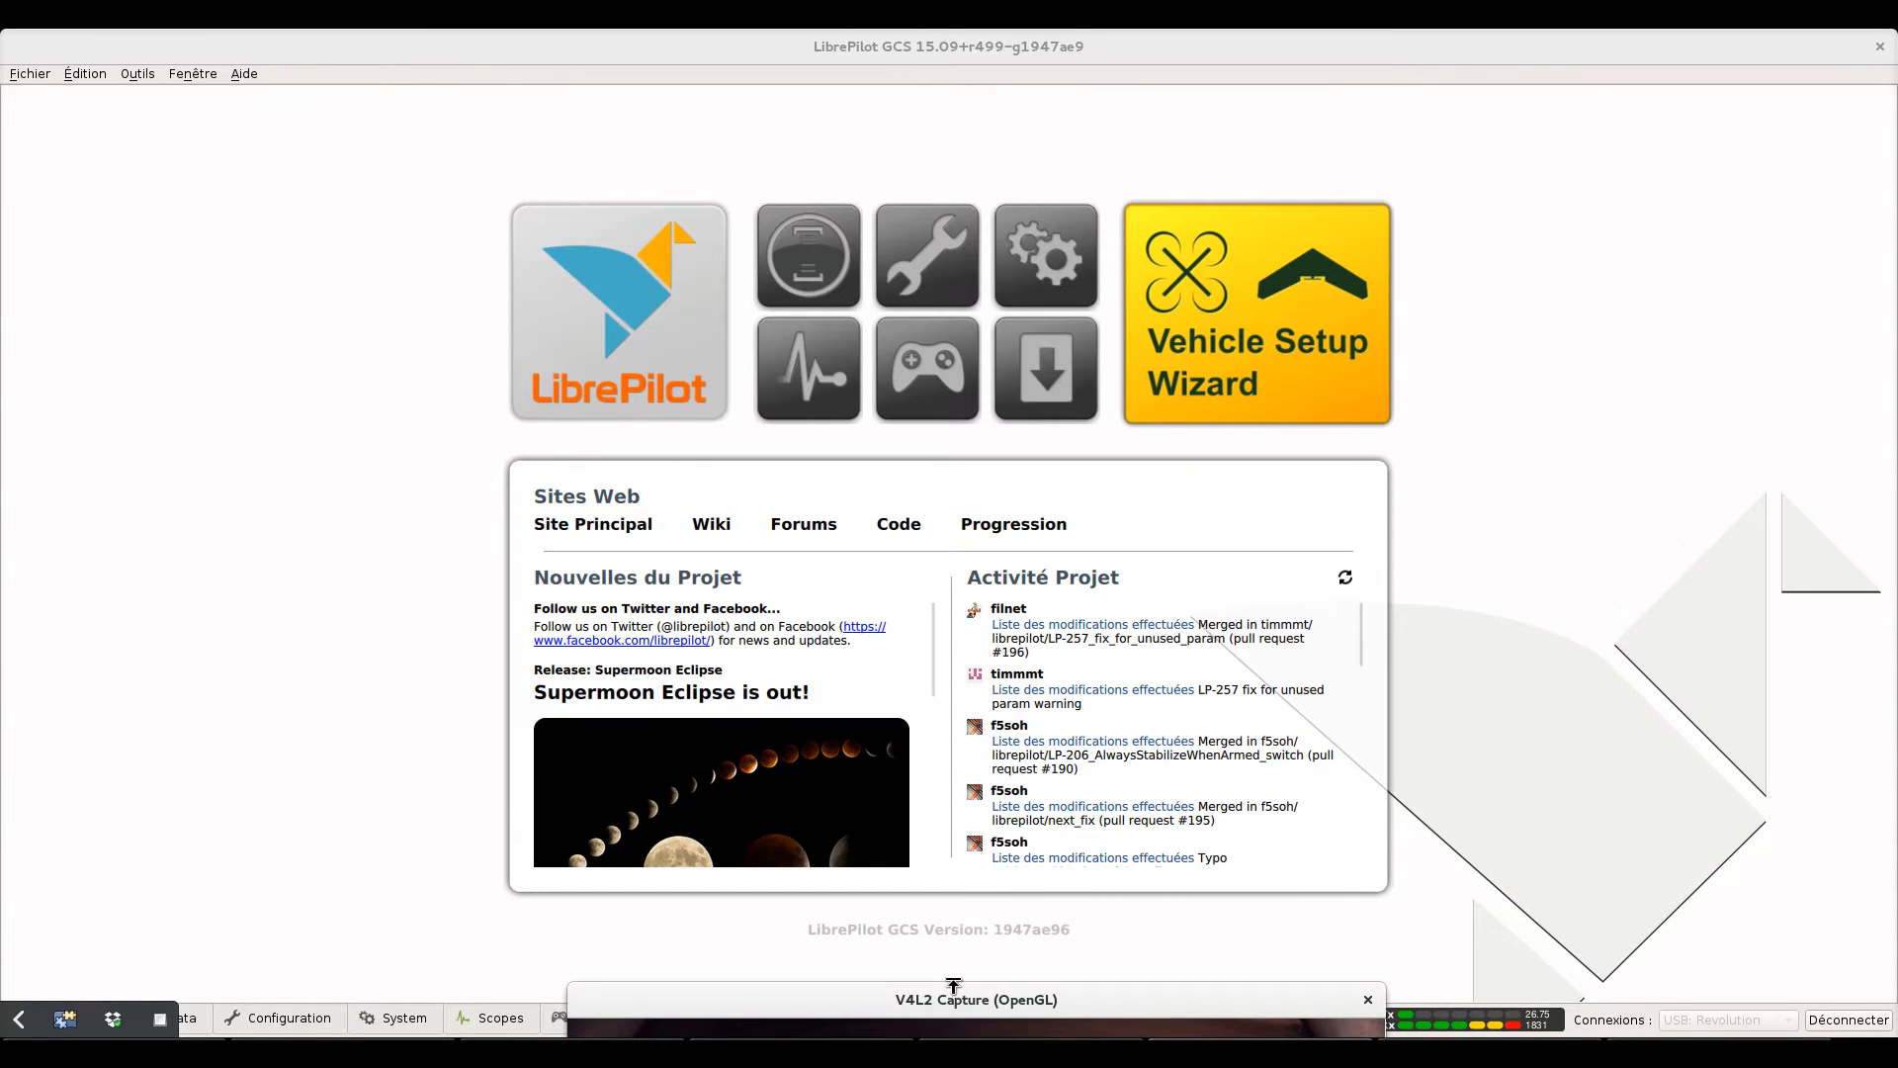
- Show the flight data view with the camera capture window placed over the map, leaving the system health display uncovered
left_click_drag(963, 998, 973, 584)
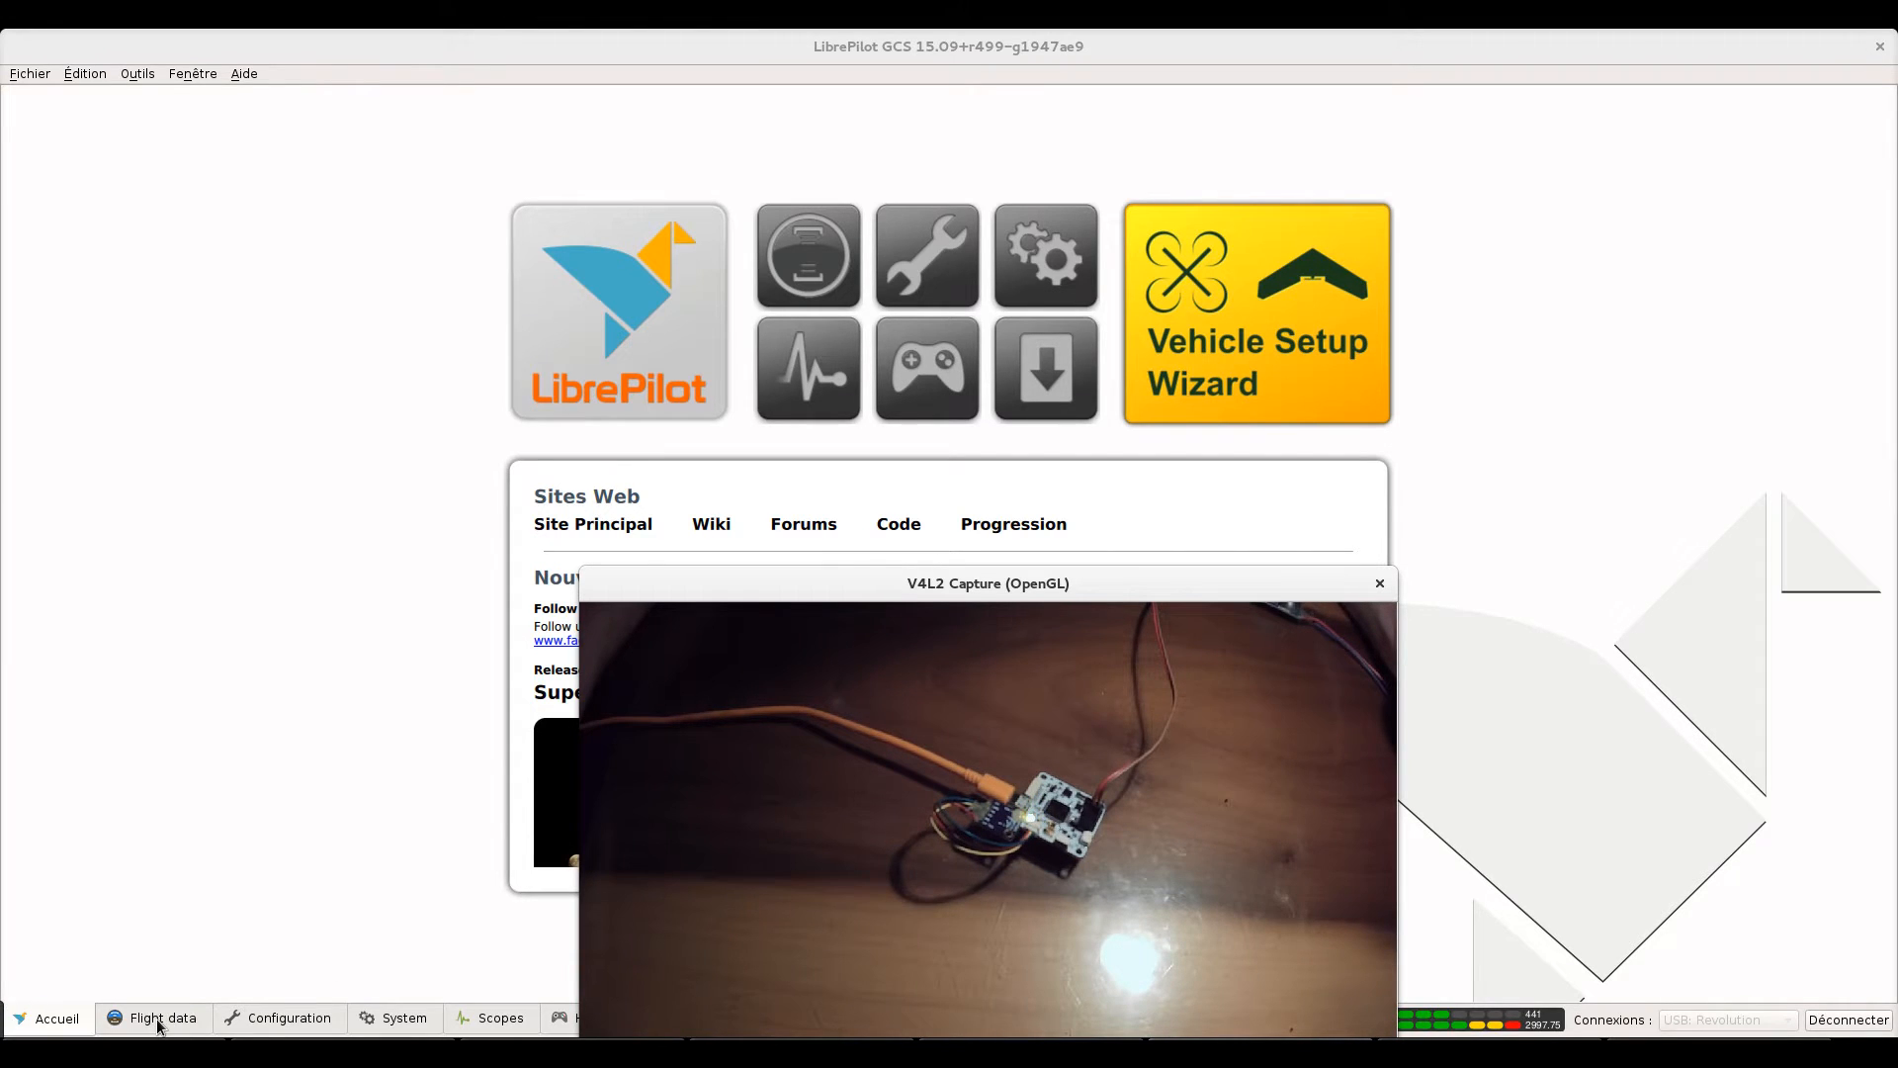
left_click(156, 1021)
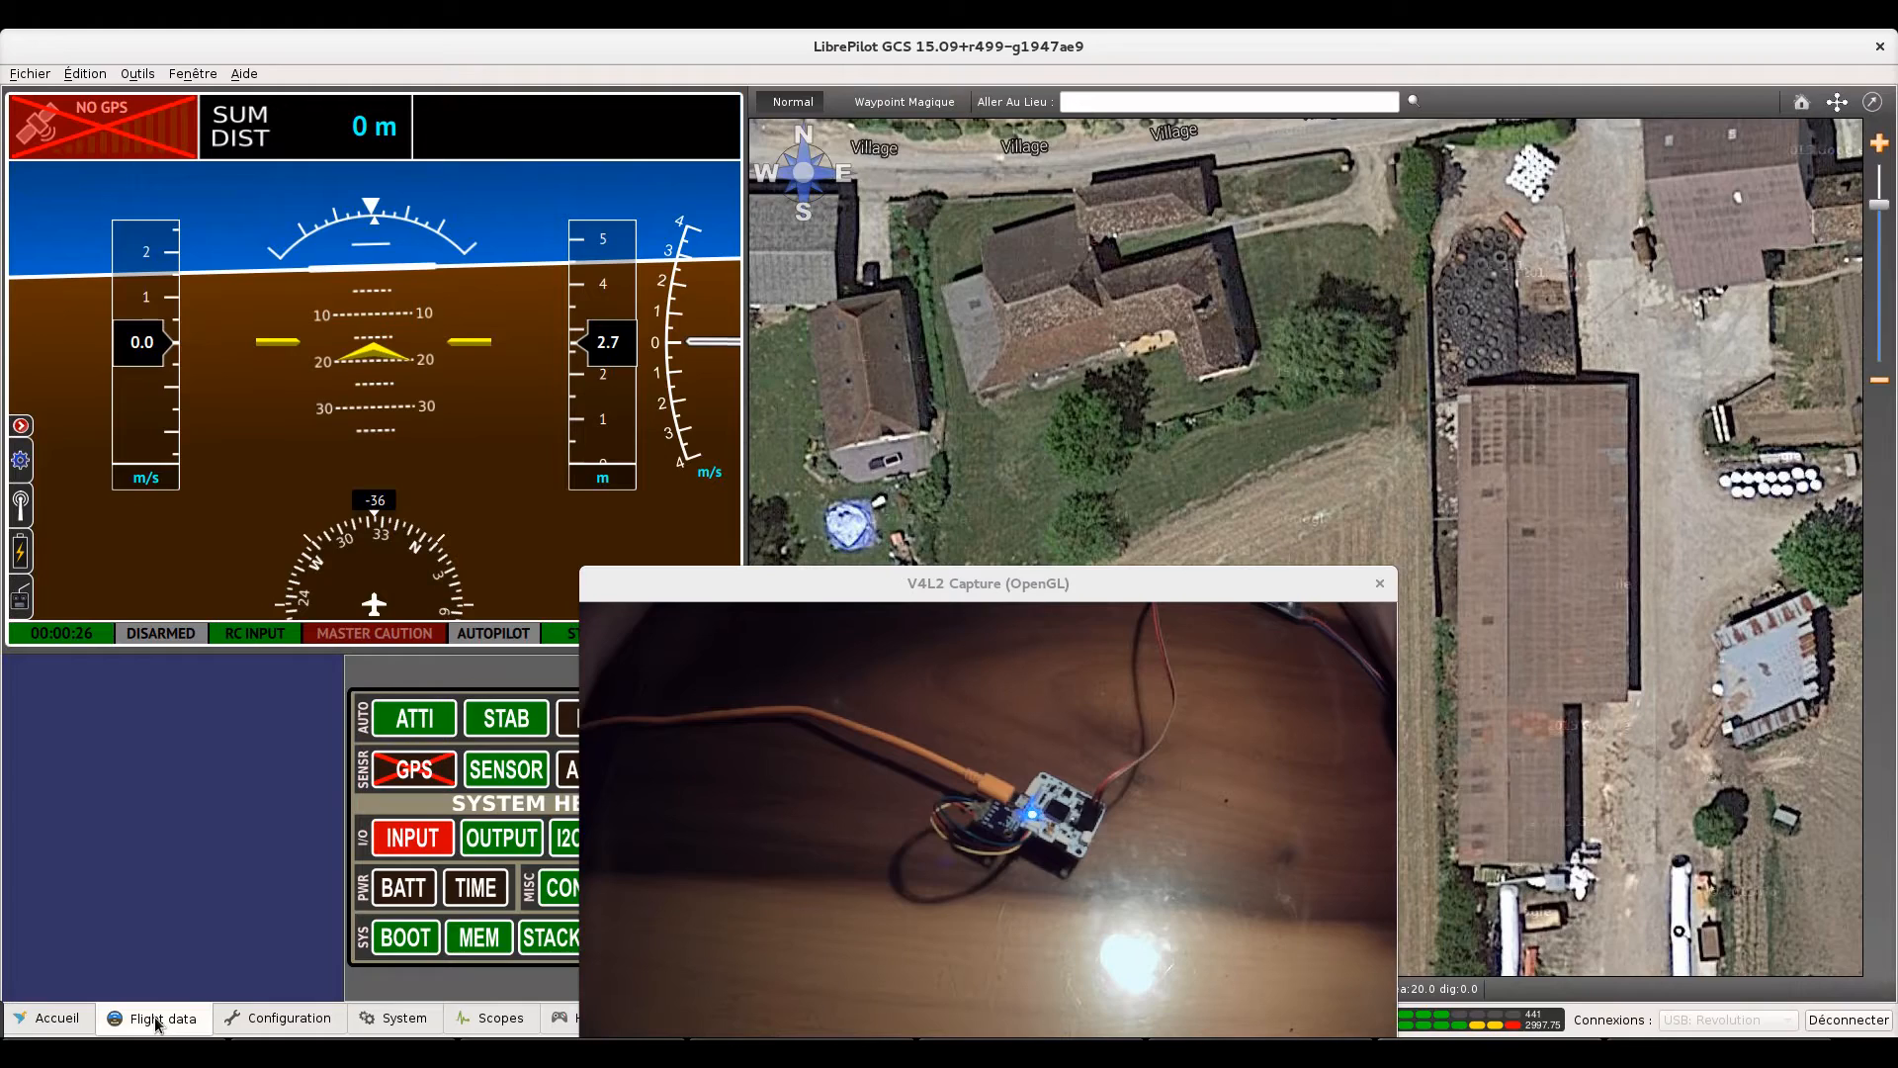
left_click_drag(871, 589, 1060, 590)
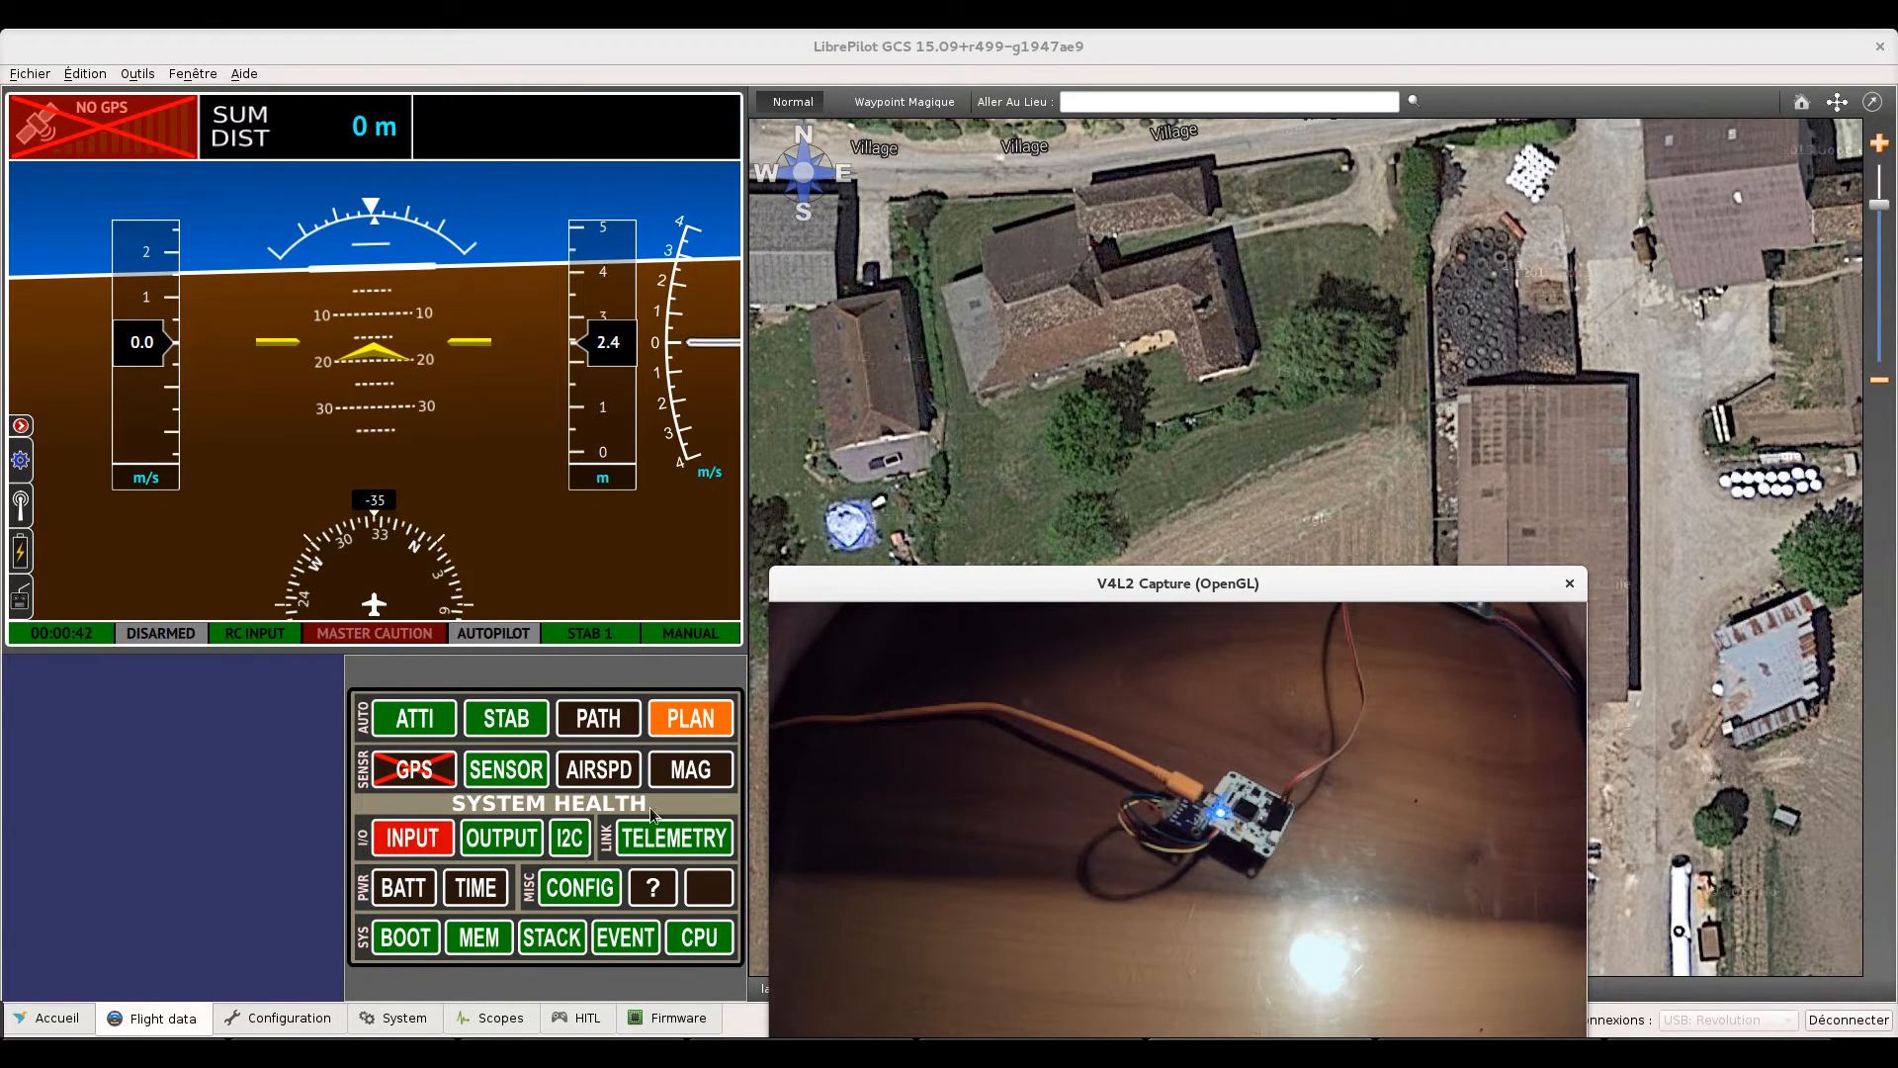
left_click_drag(1098, 583, 1079, 683)
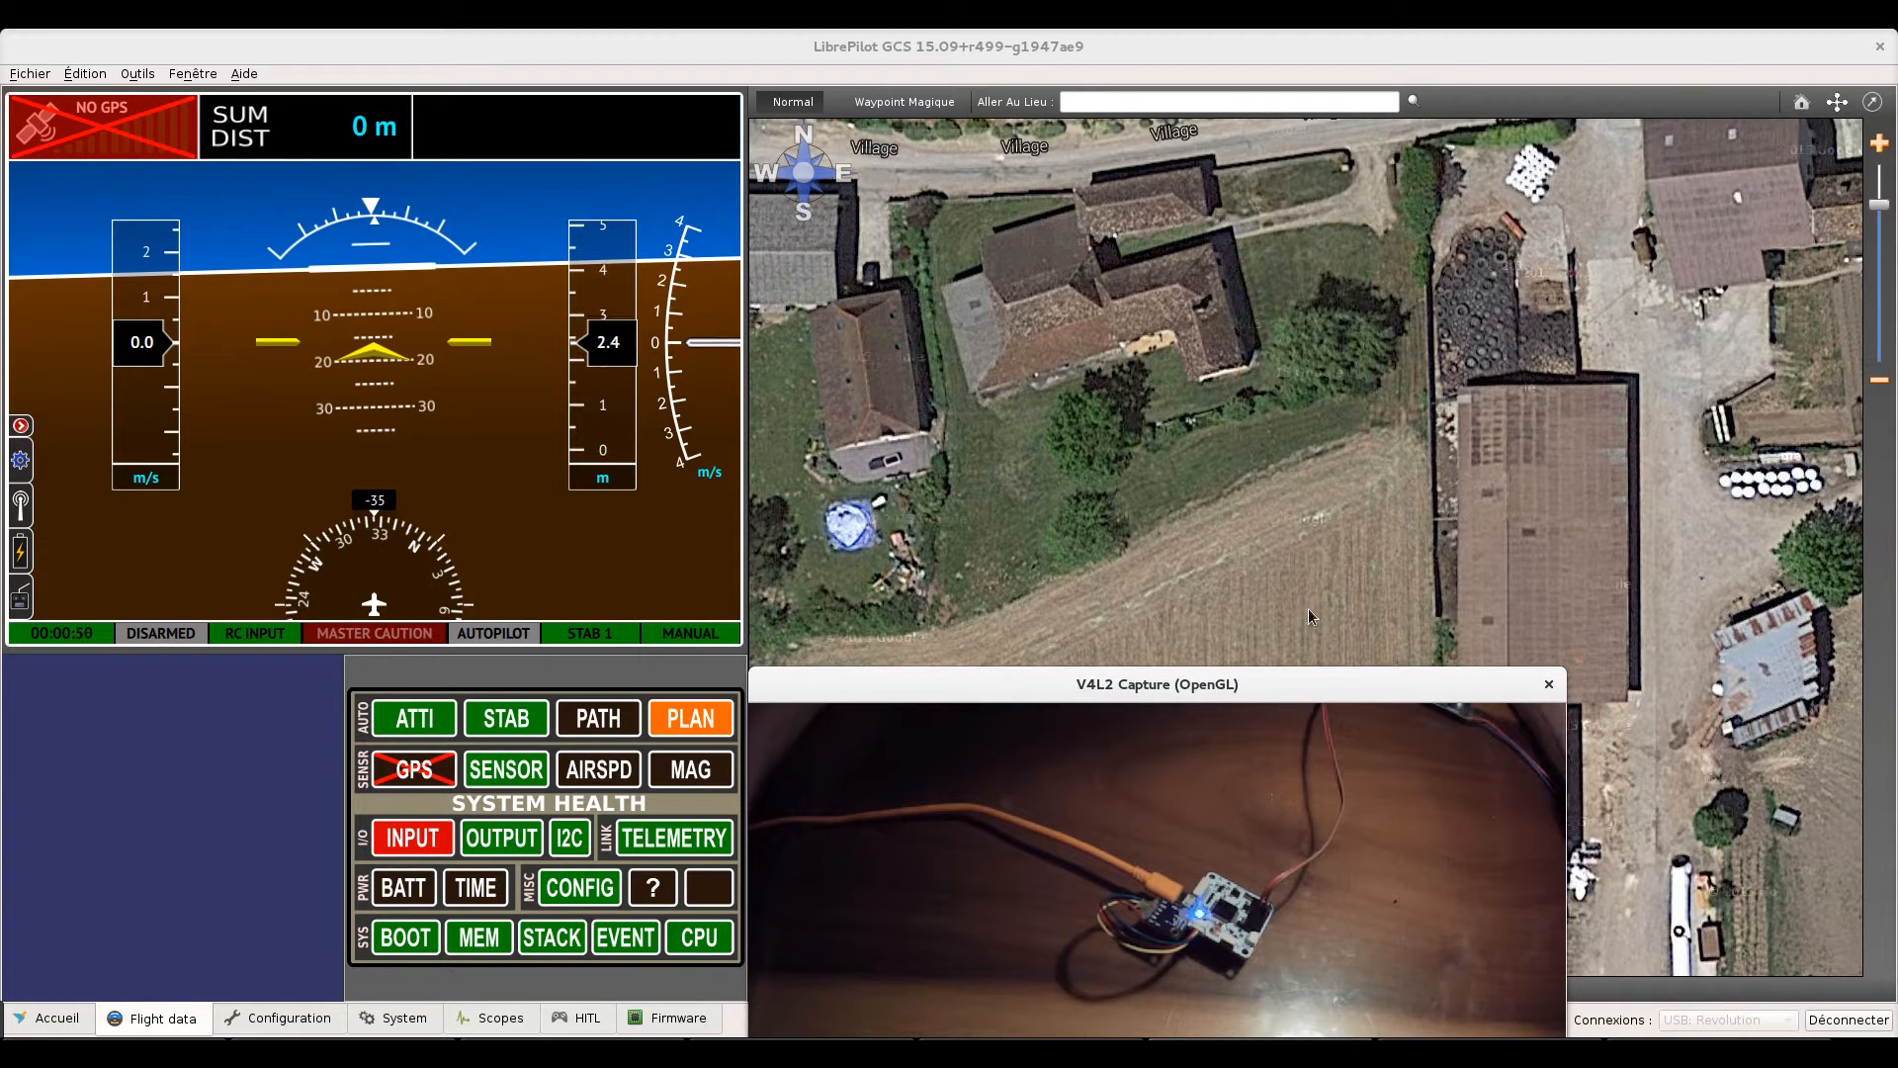
- Set the home location on the grass south of the large house on the map, with an altitude of 170 m
right_click(1169, 488)
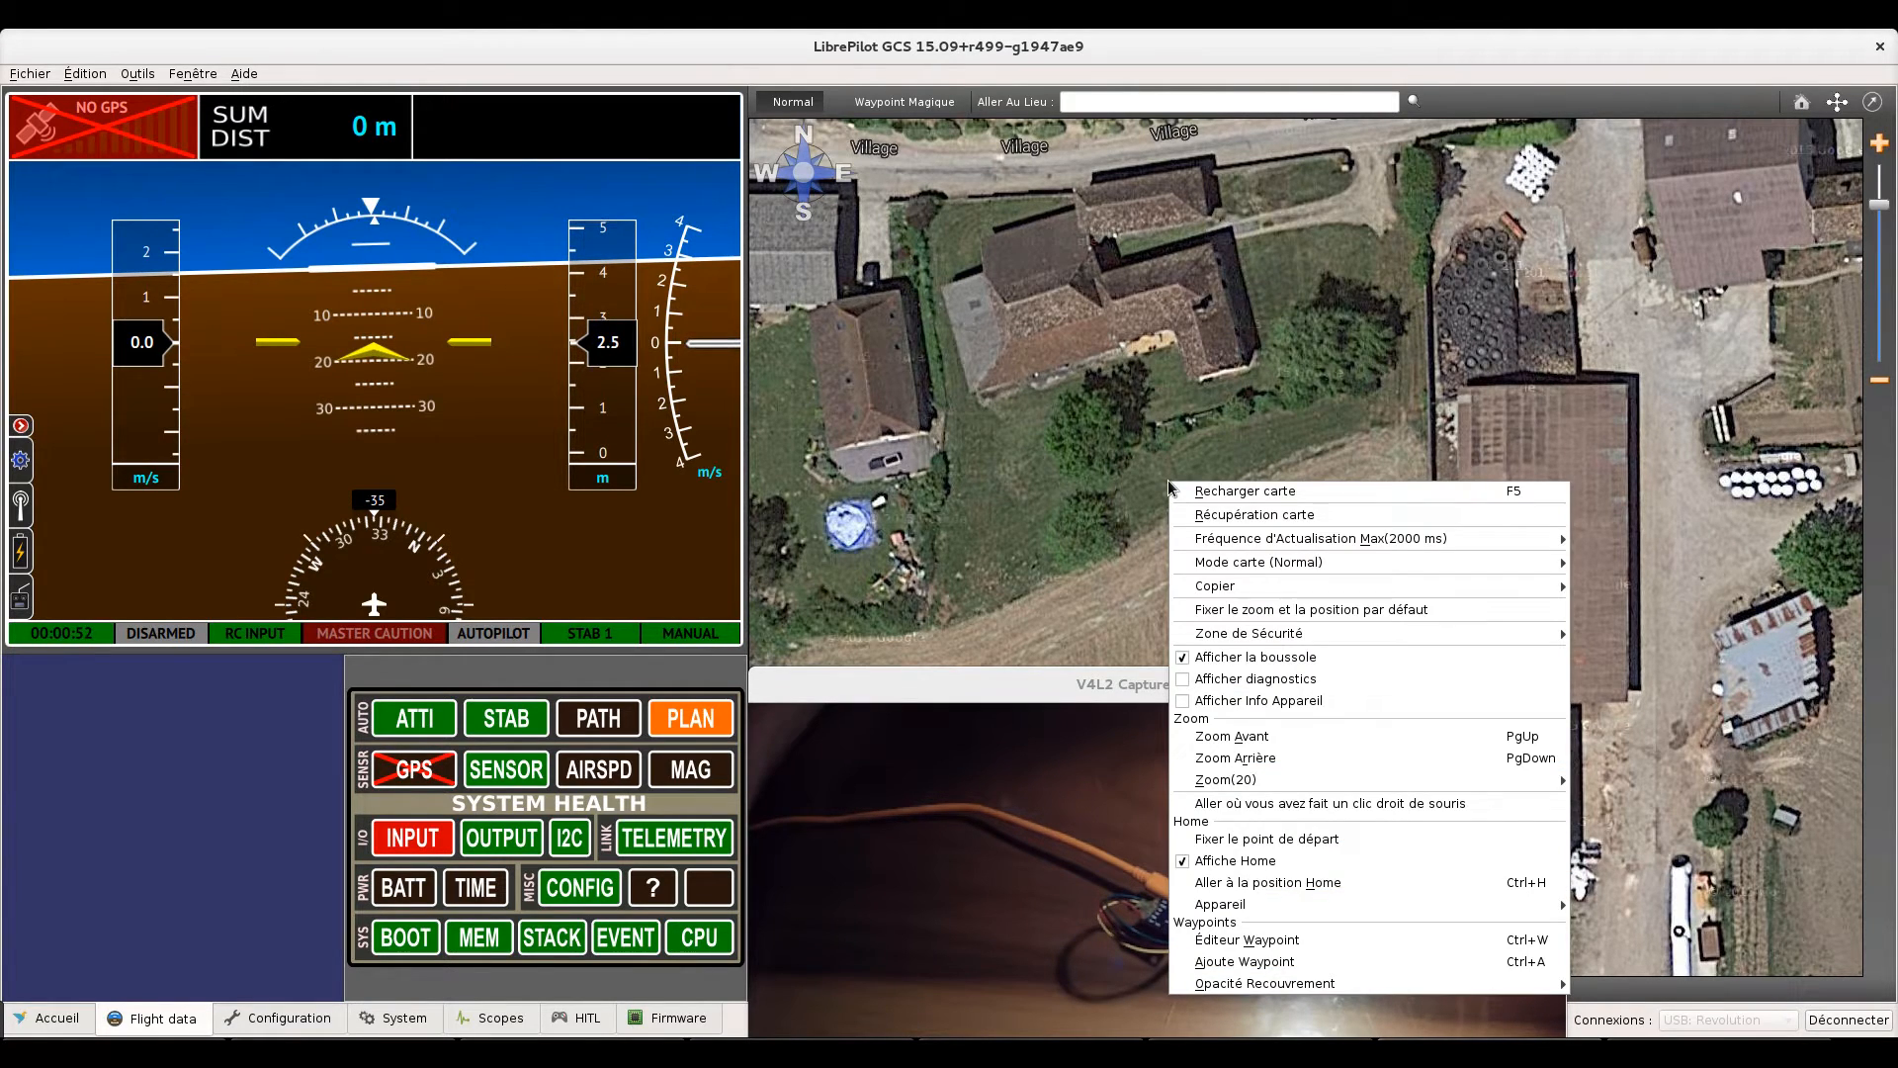
left_click(1253, 841)
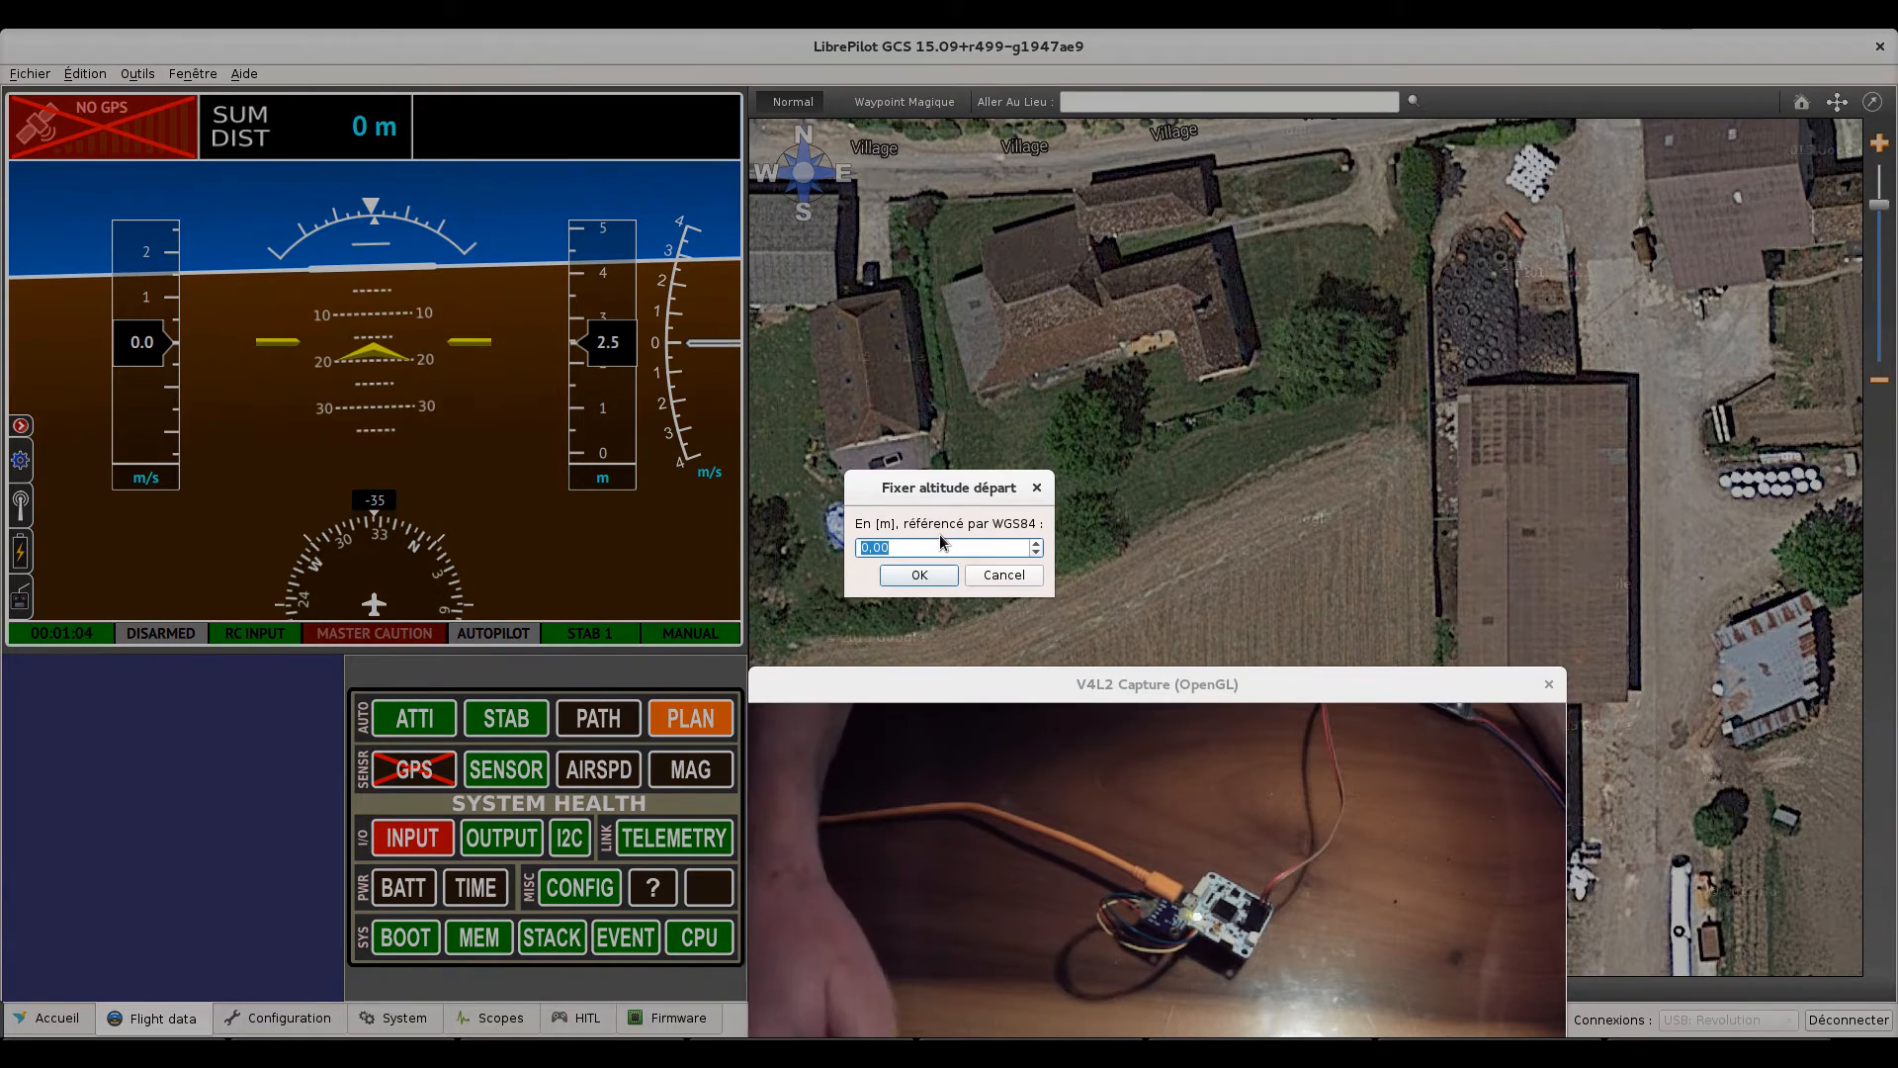
type("170")
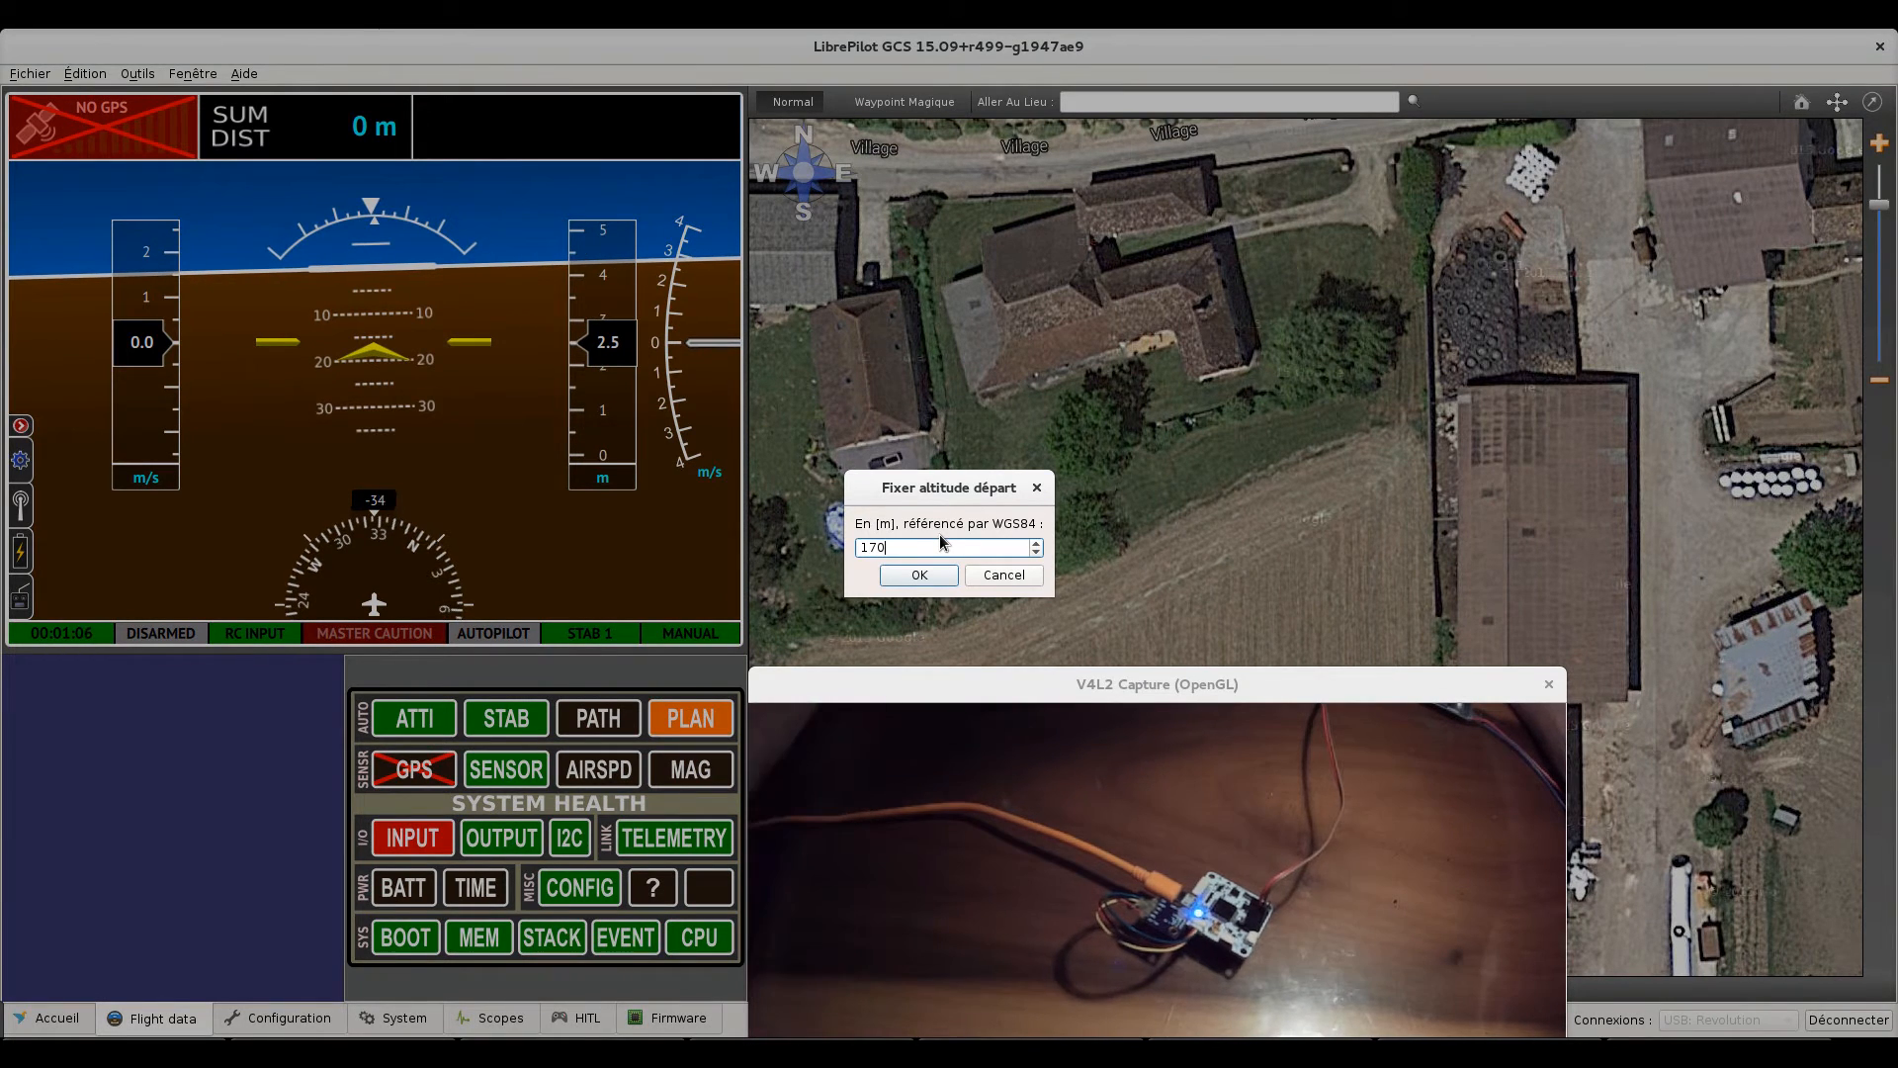
left_click(912, 582)
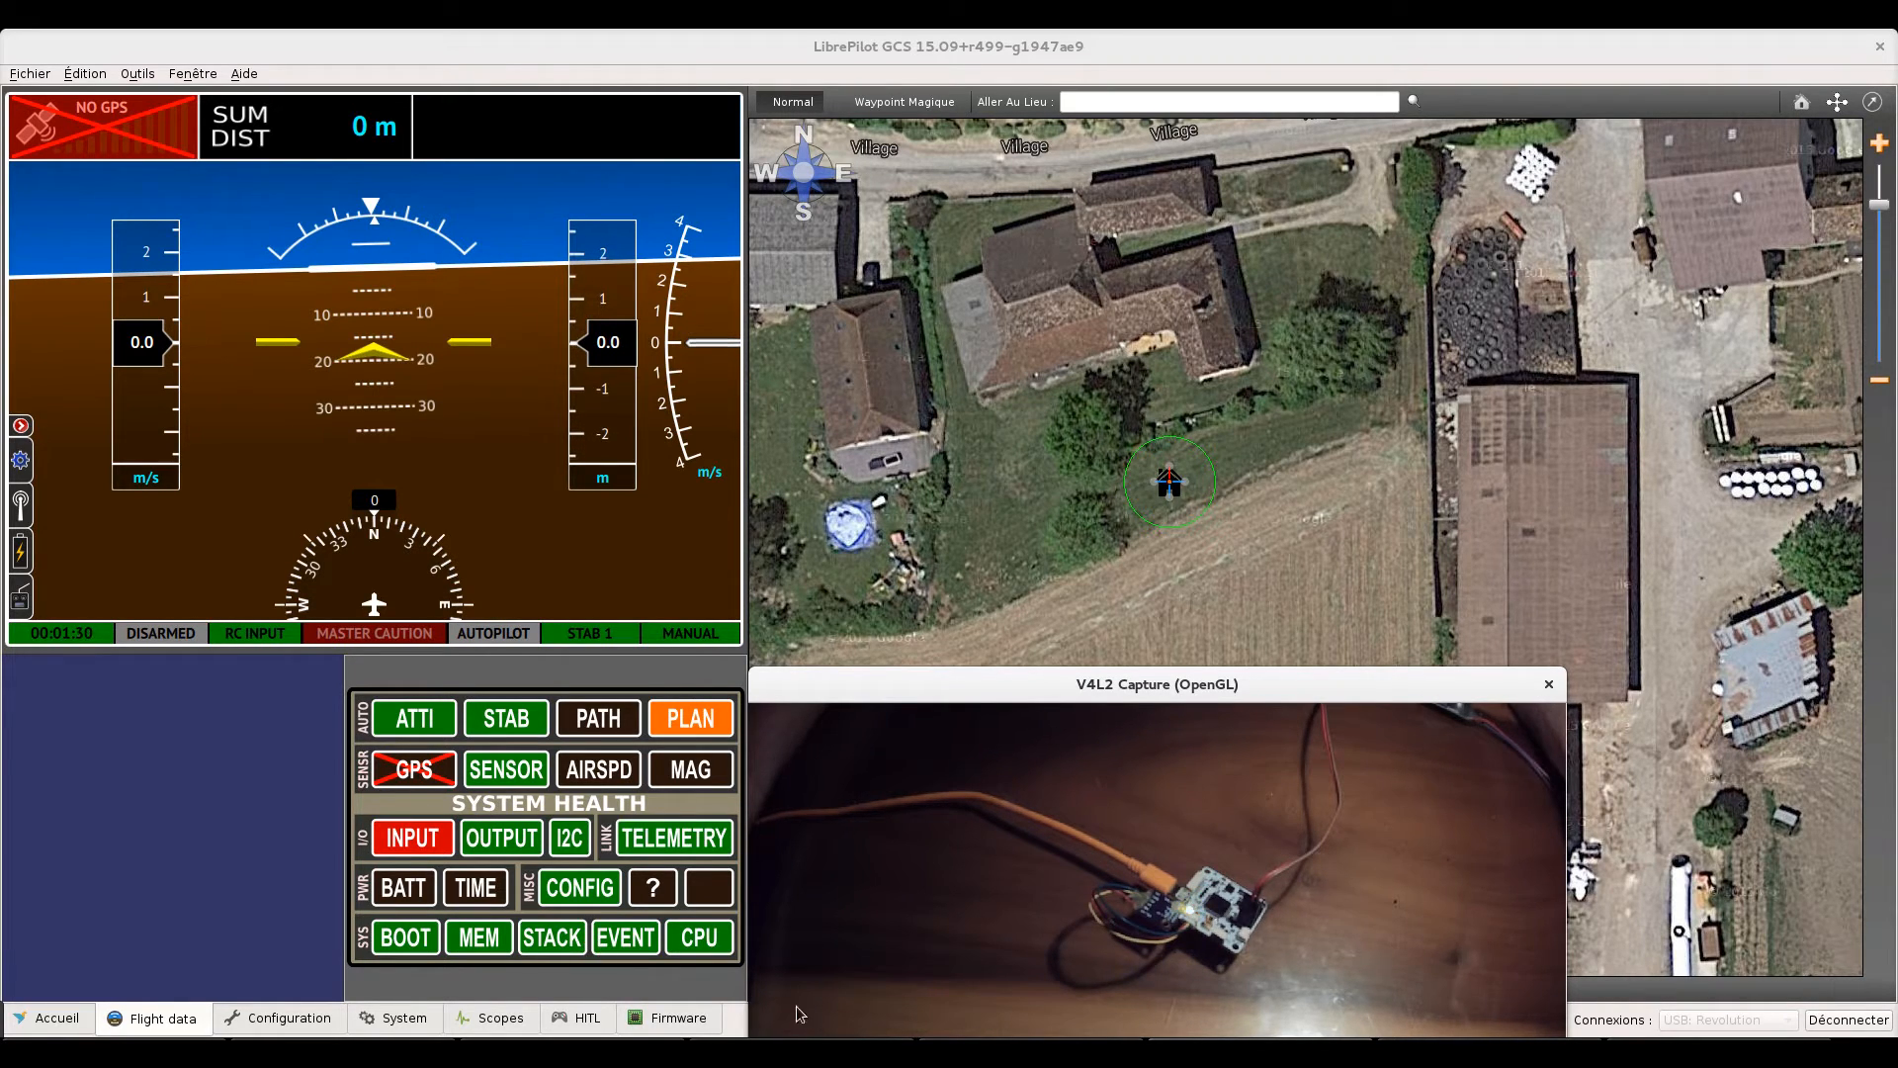
- Check the Flexi and Main port assignments in the hardware configuration, and the magnetometer settings in the attitude configuration
left_click(286, 1020)
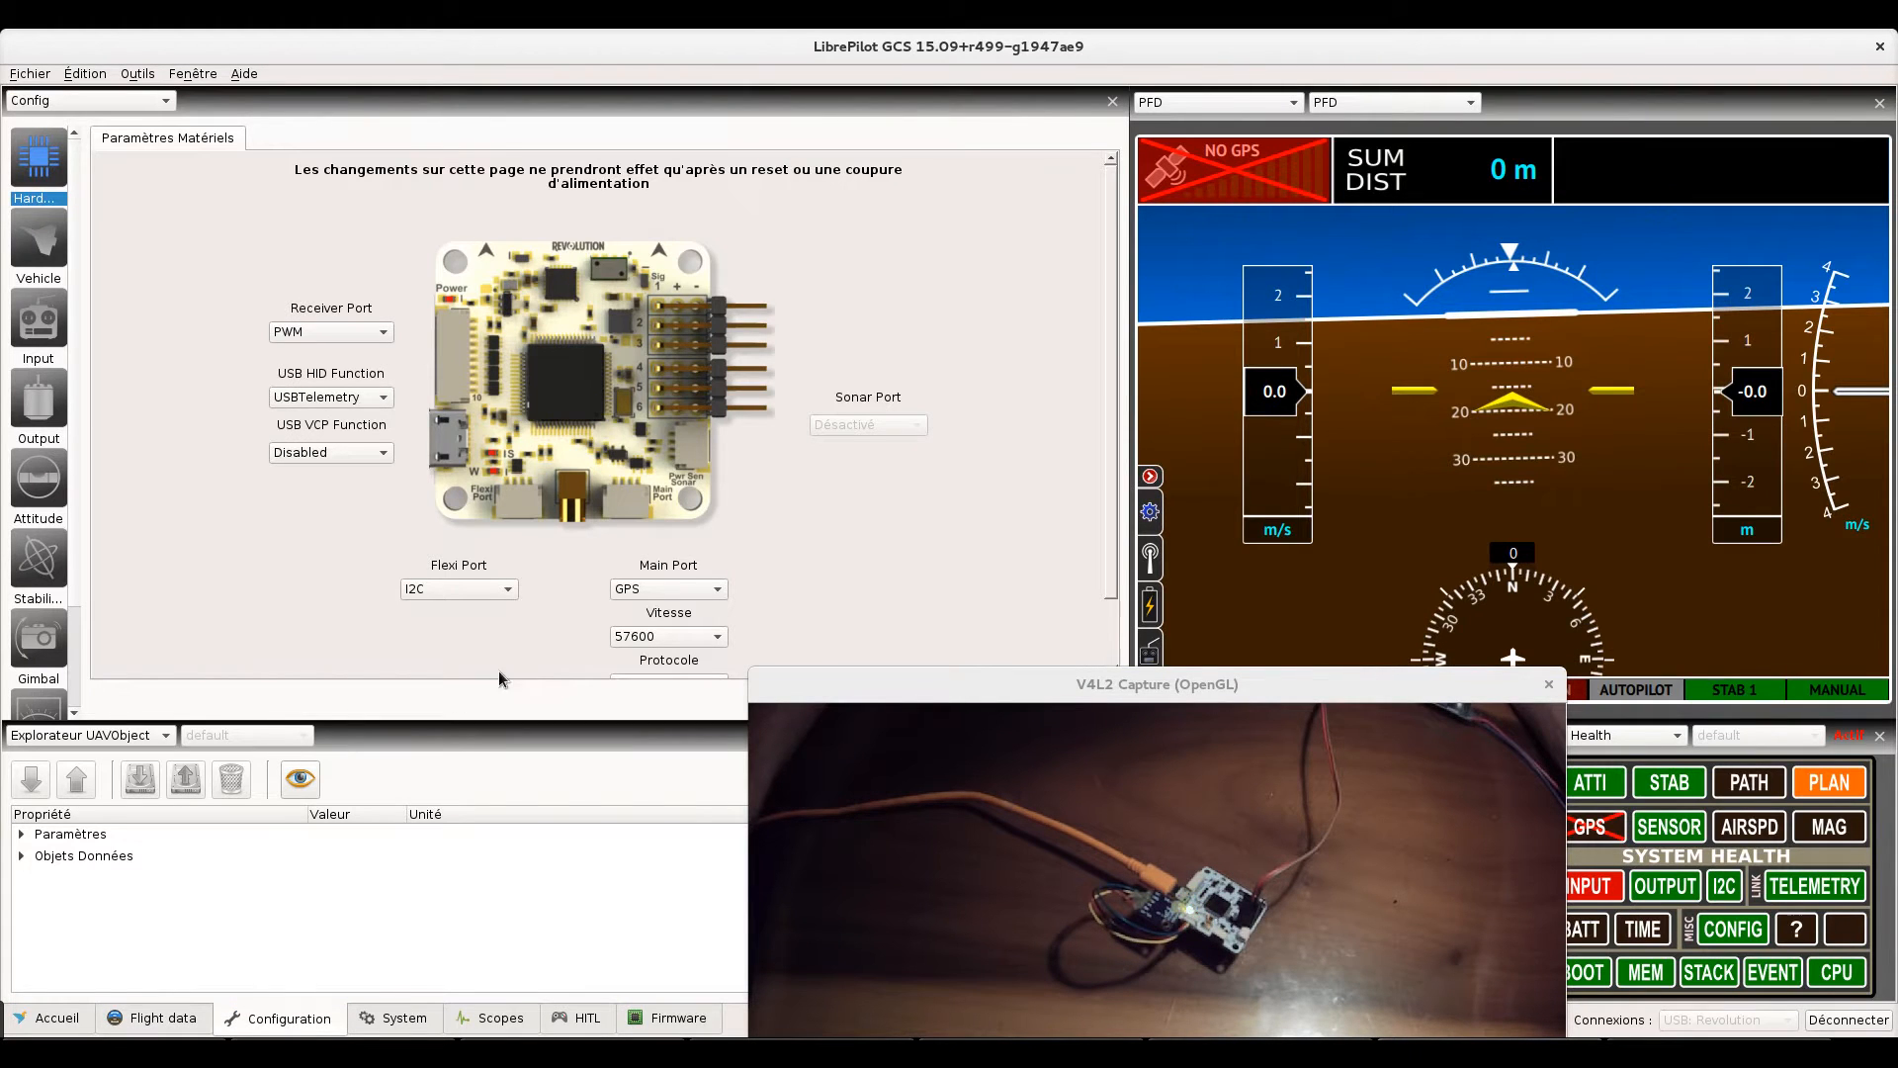
scroll(864, 552, "down", 2)
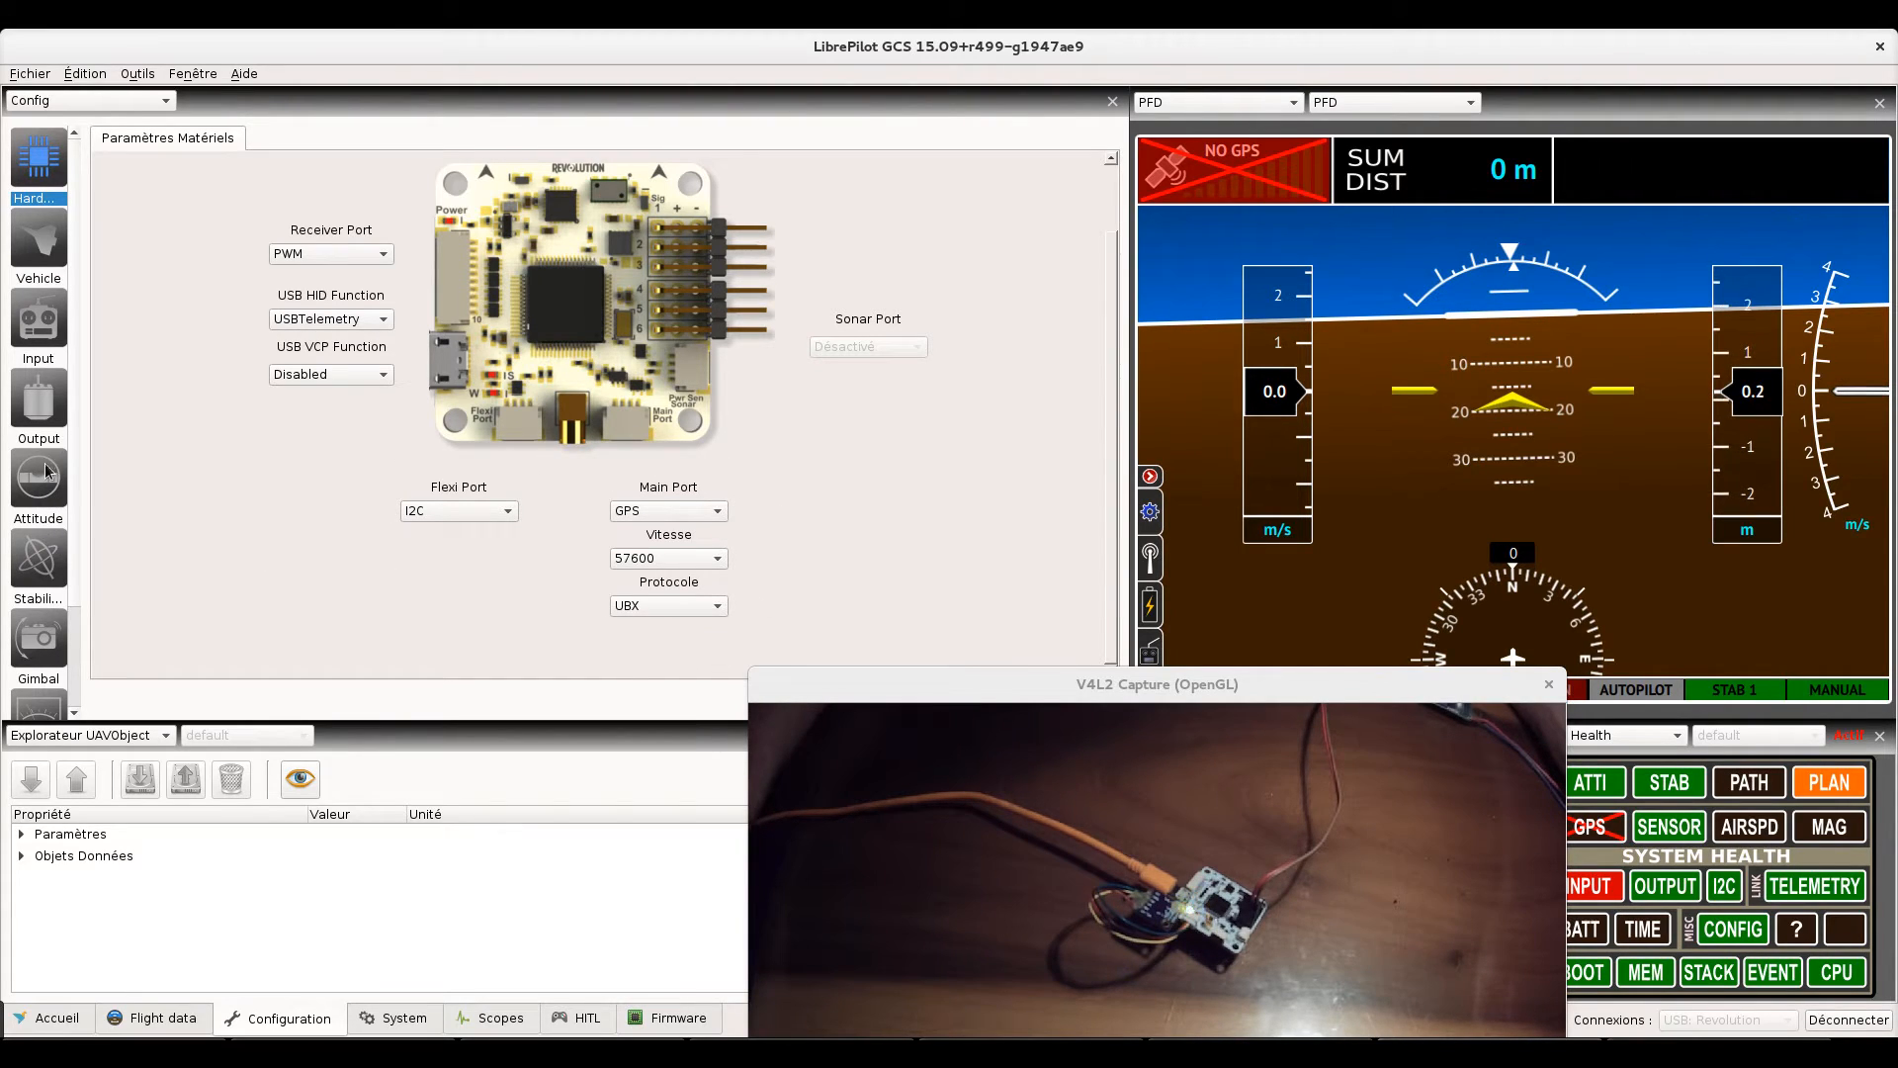
left_click(38, 483)
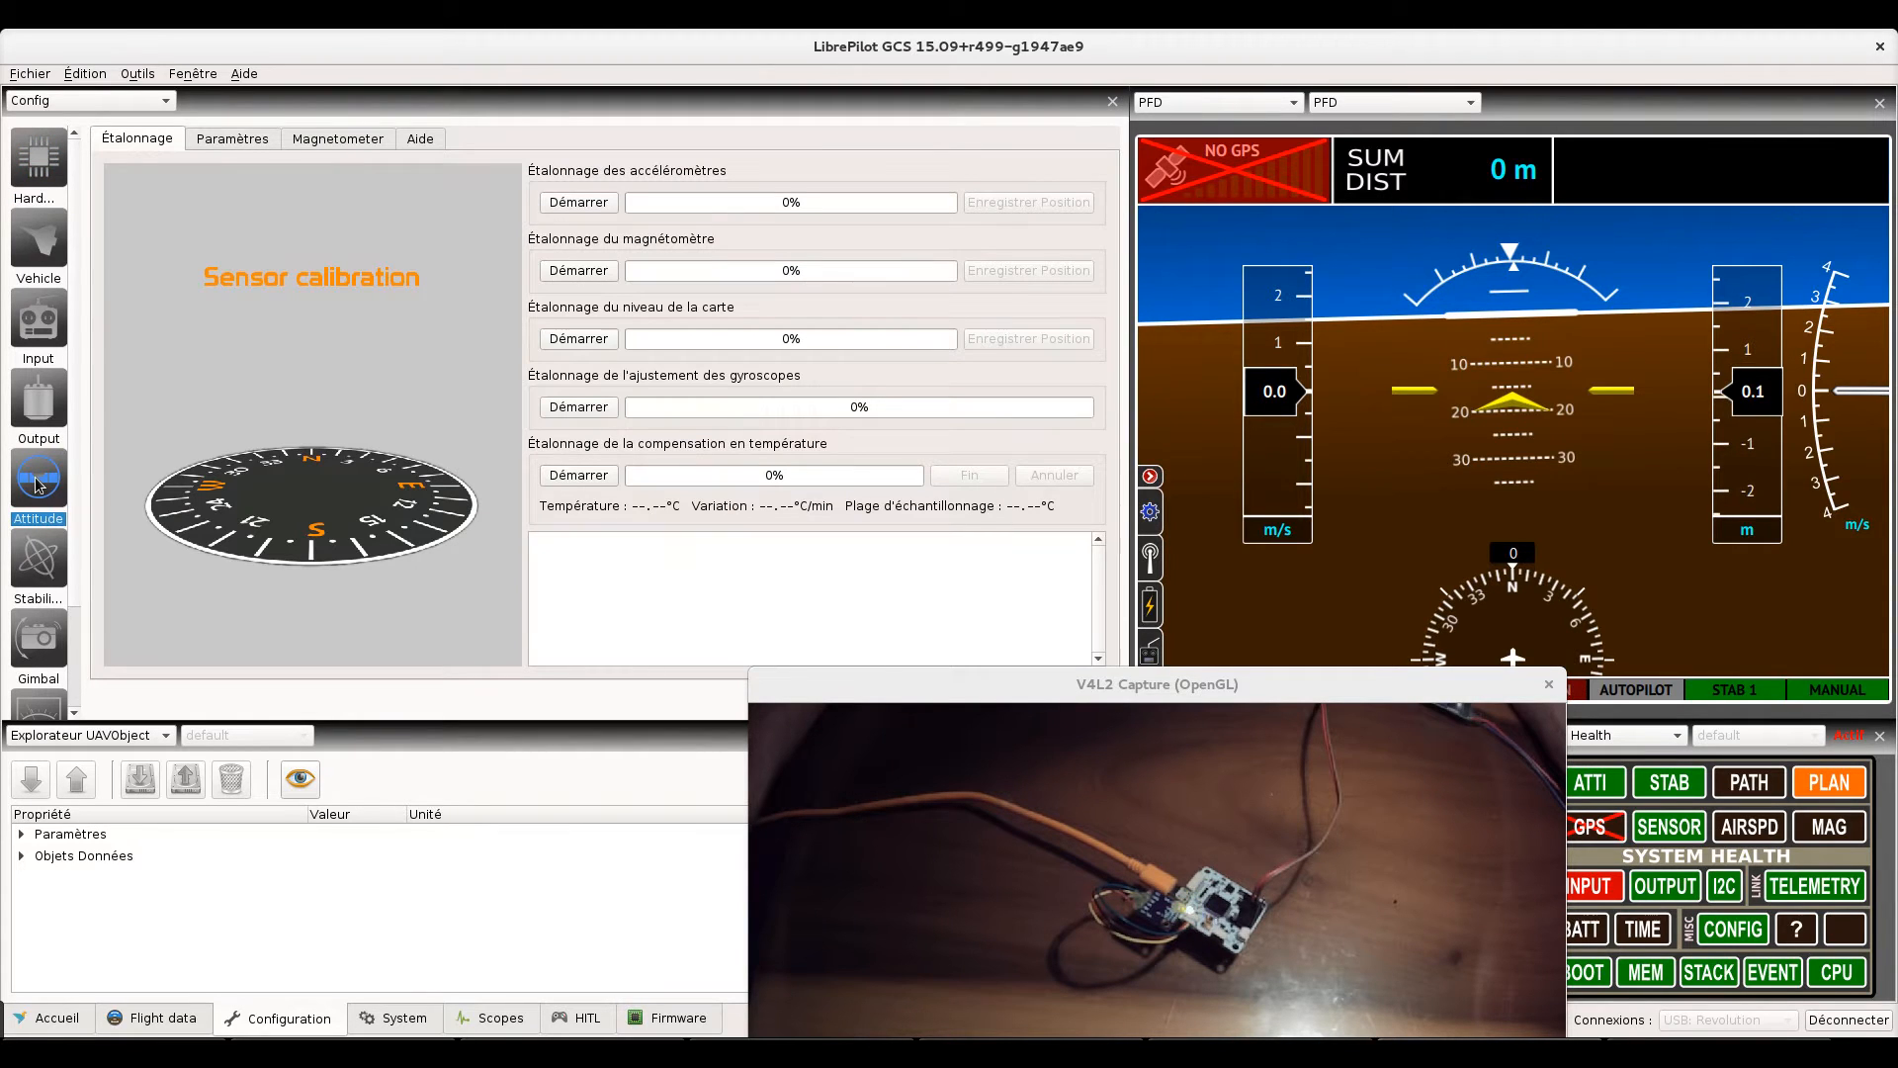
left_click(341, 145)
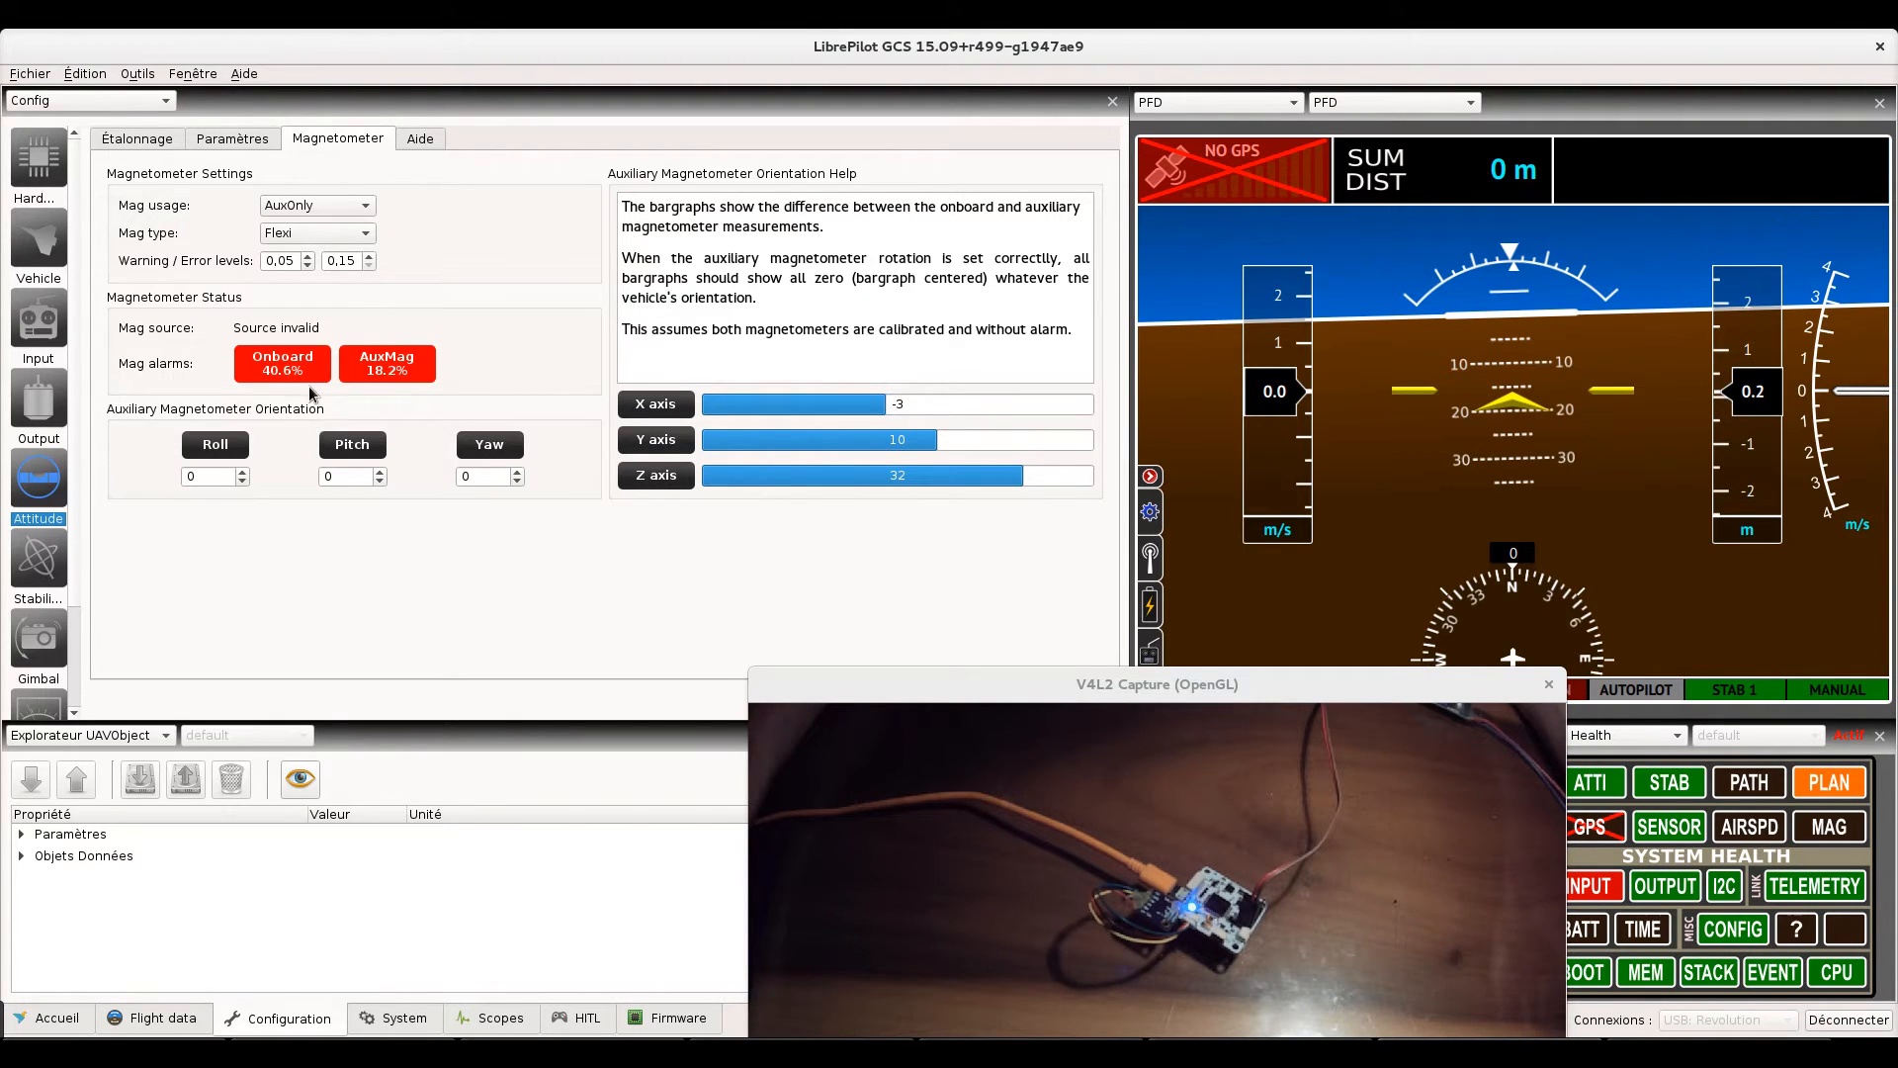
- Run the magnetometer calibration, recording all six requested board positions from level facing north to left side down facing south
left_click(152, 144)
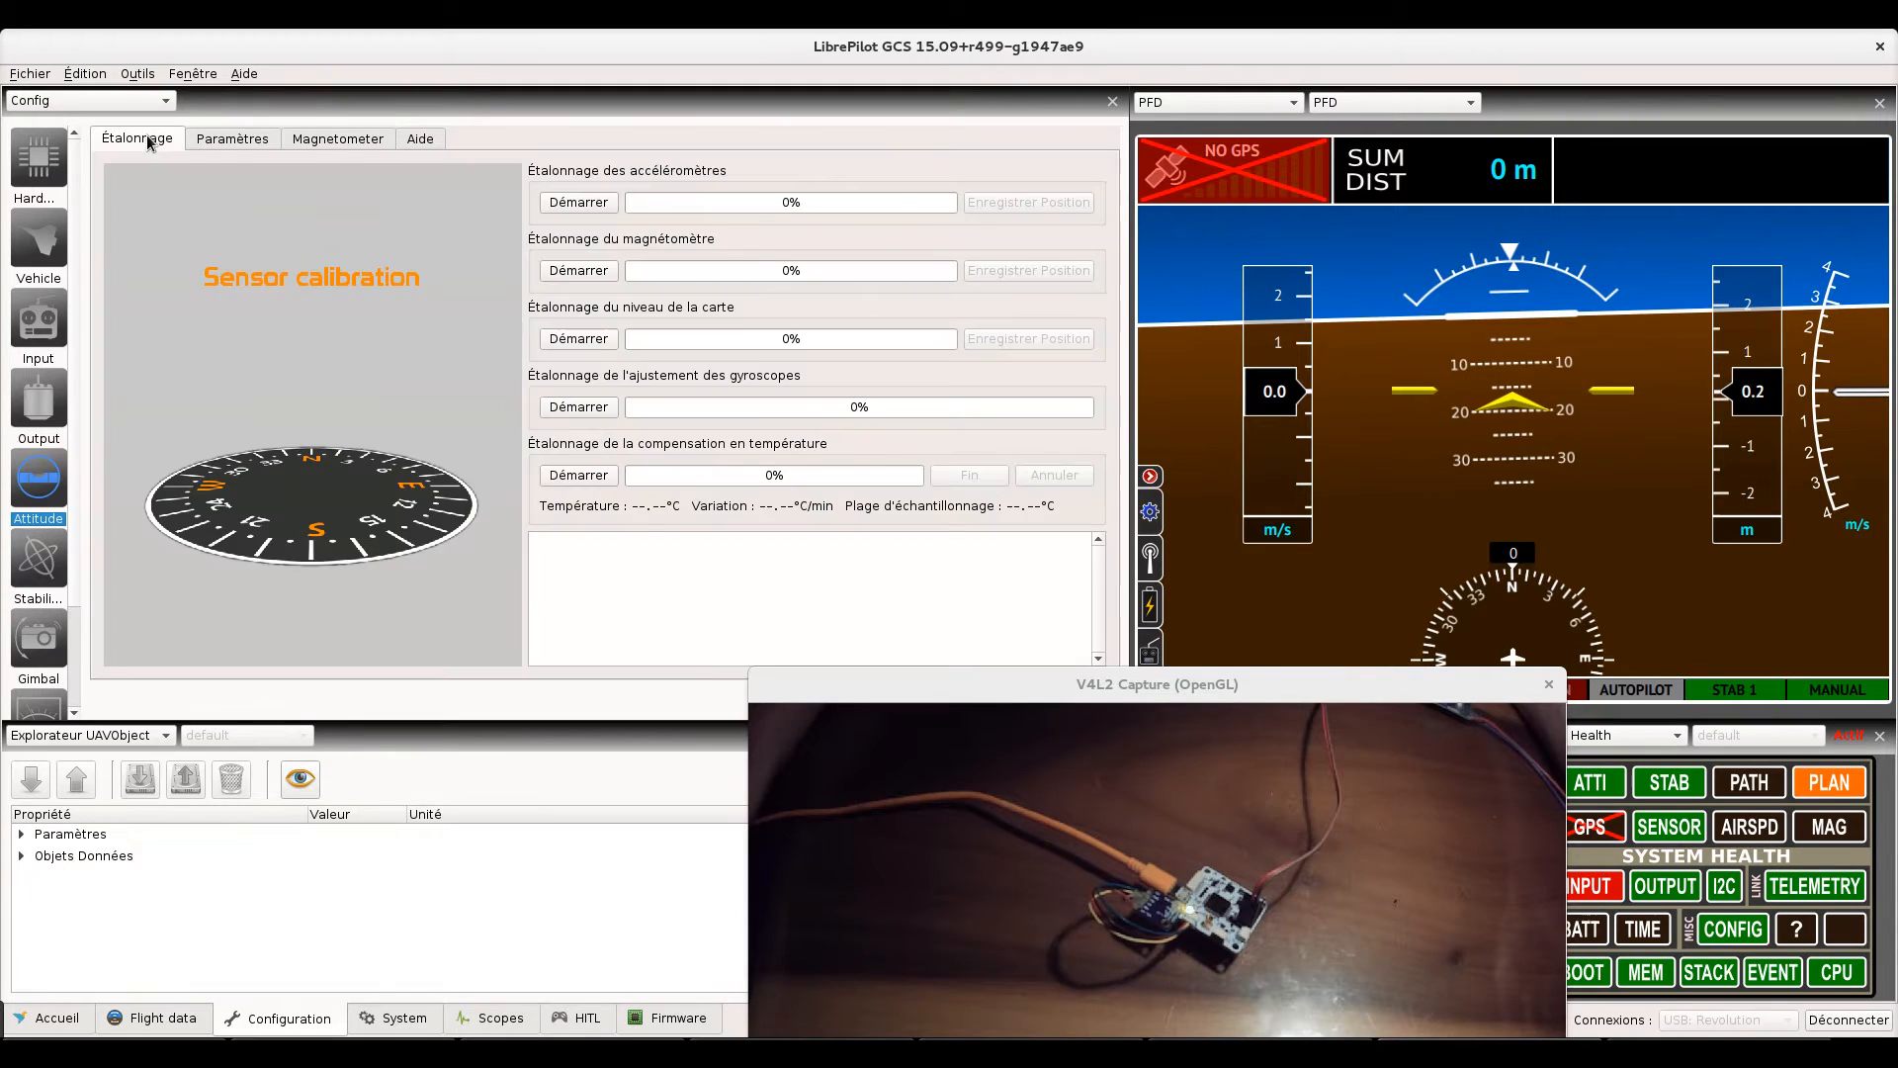
left_click(571, 271)
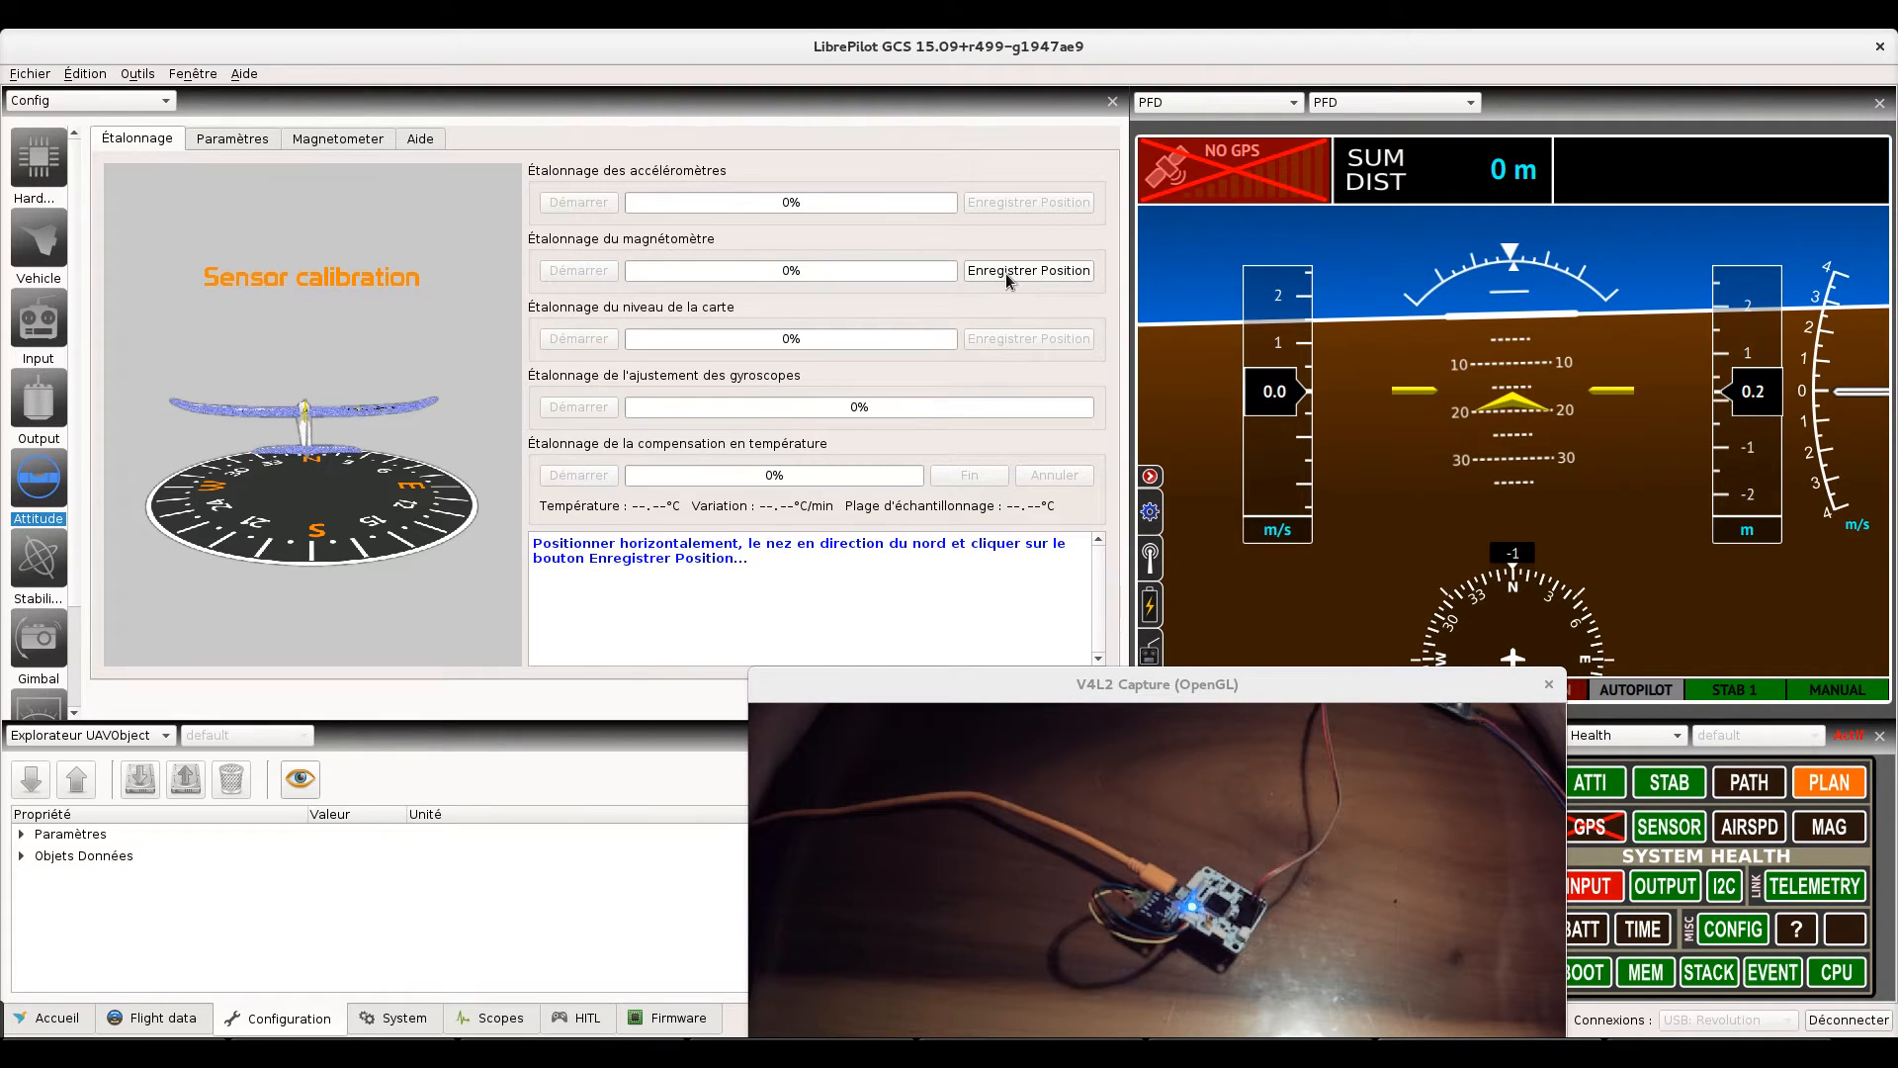
left_click(1005, 273)
left_click(1005, 273)
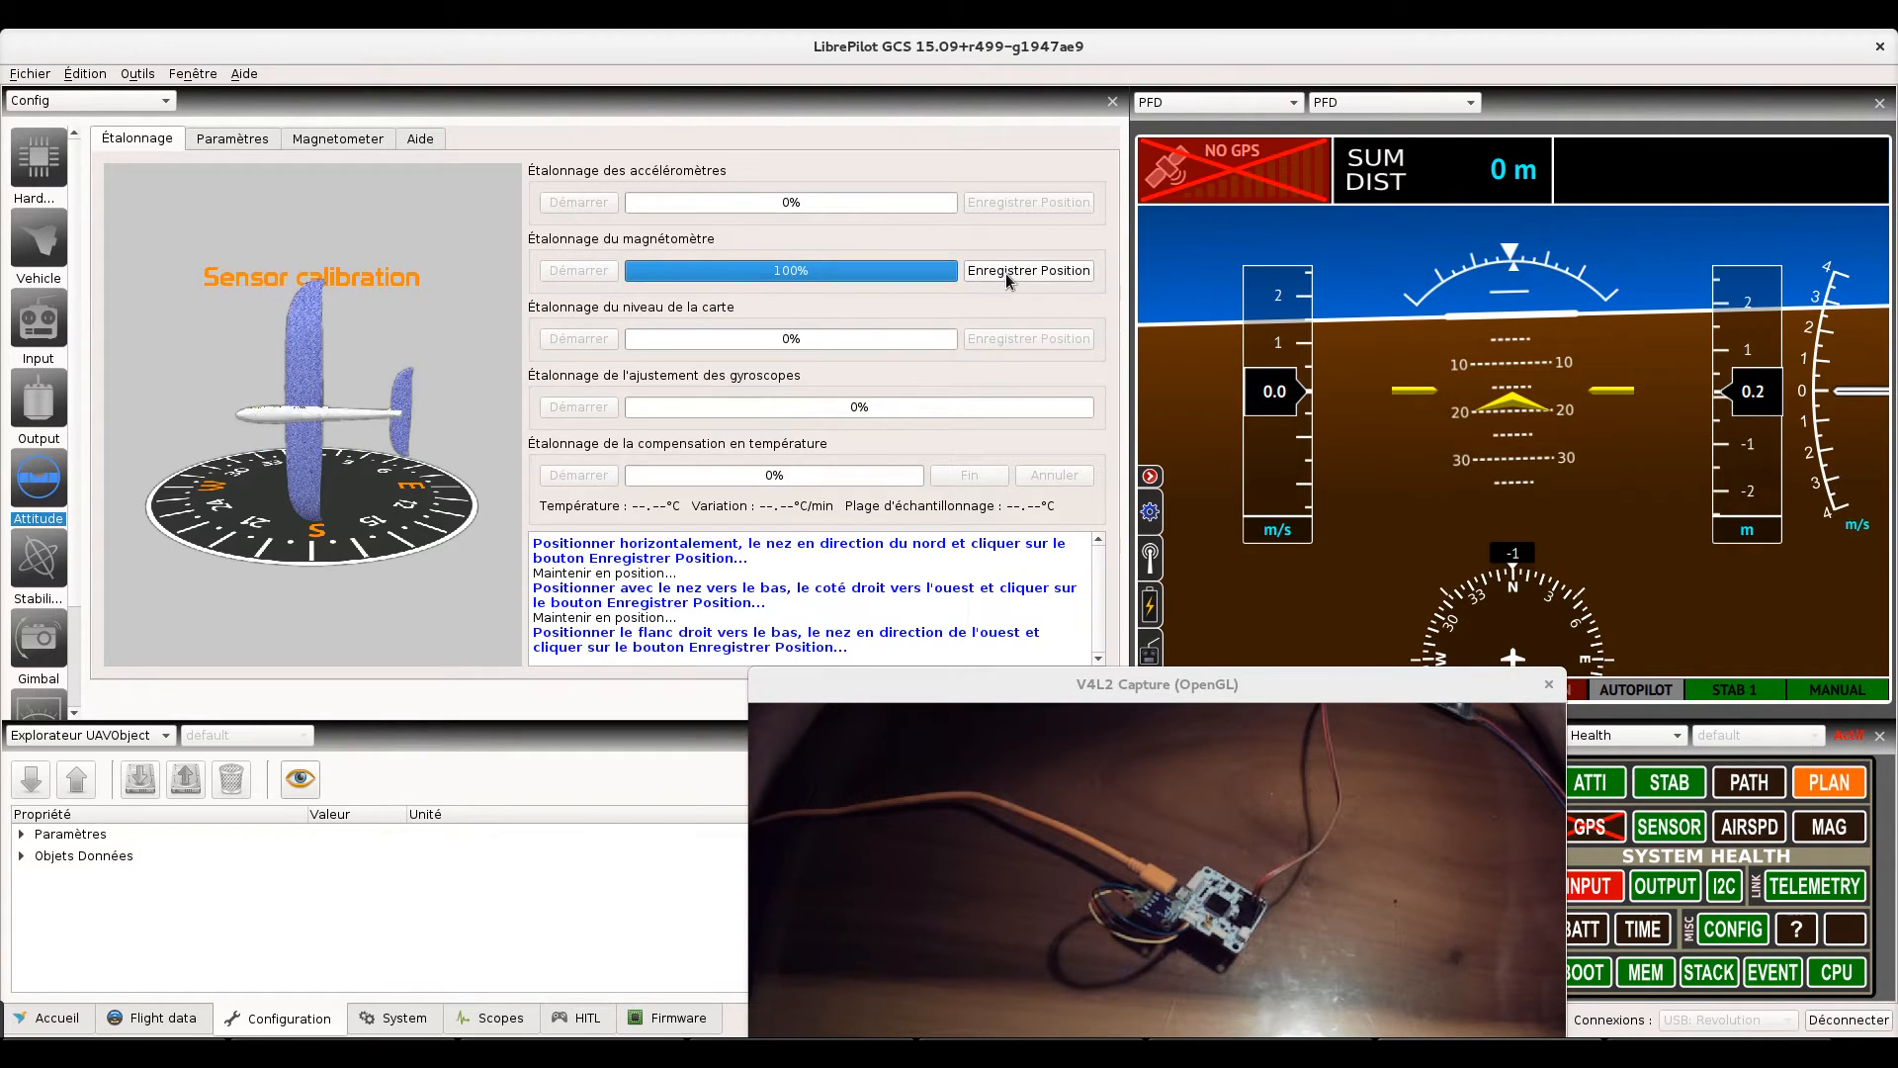
left_click(1005, 273)
left_click(1005, 273)
left_click(1005, 273)
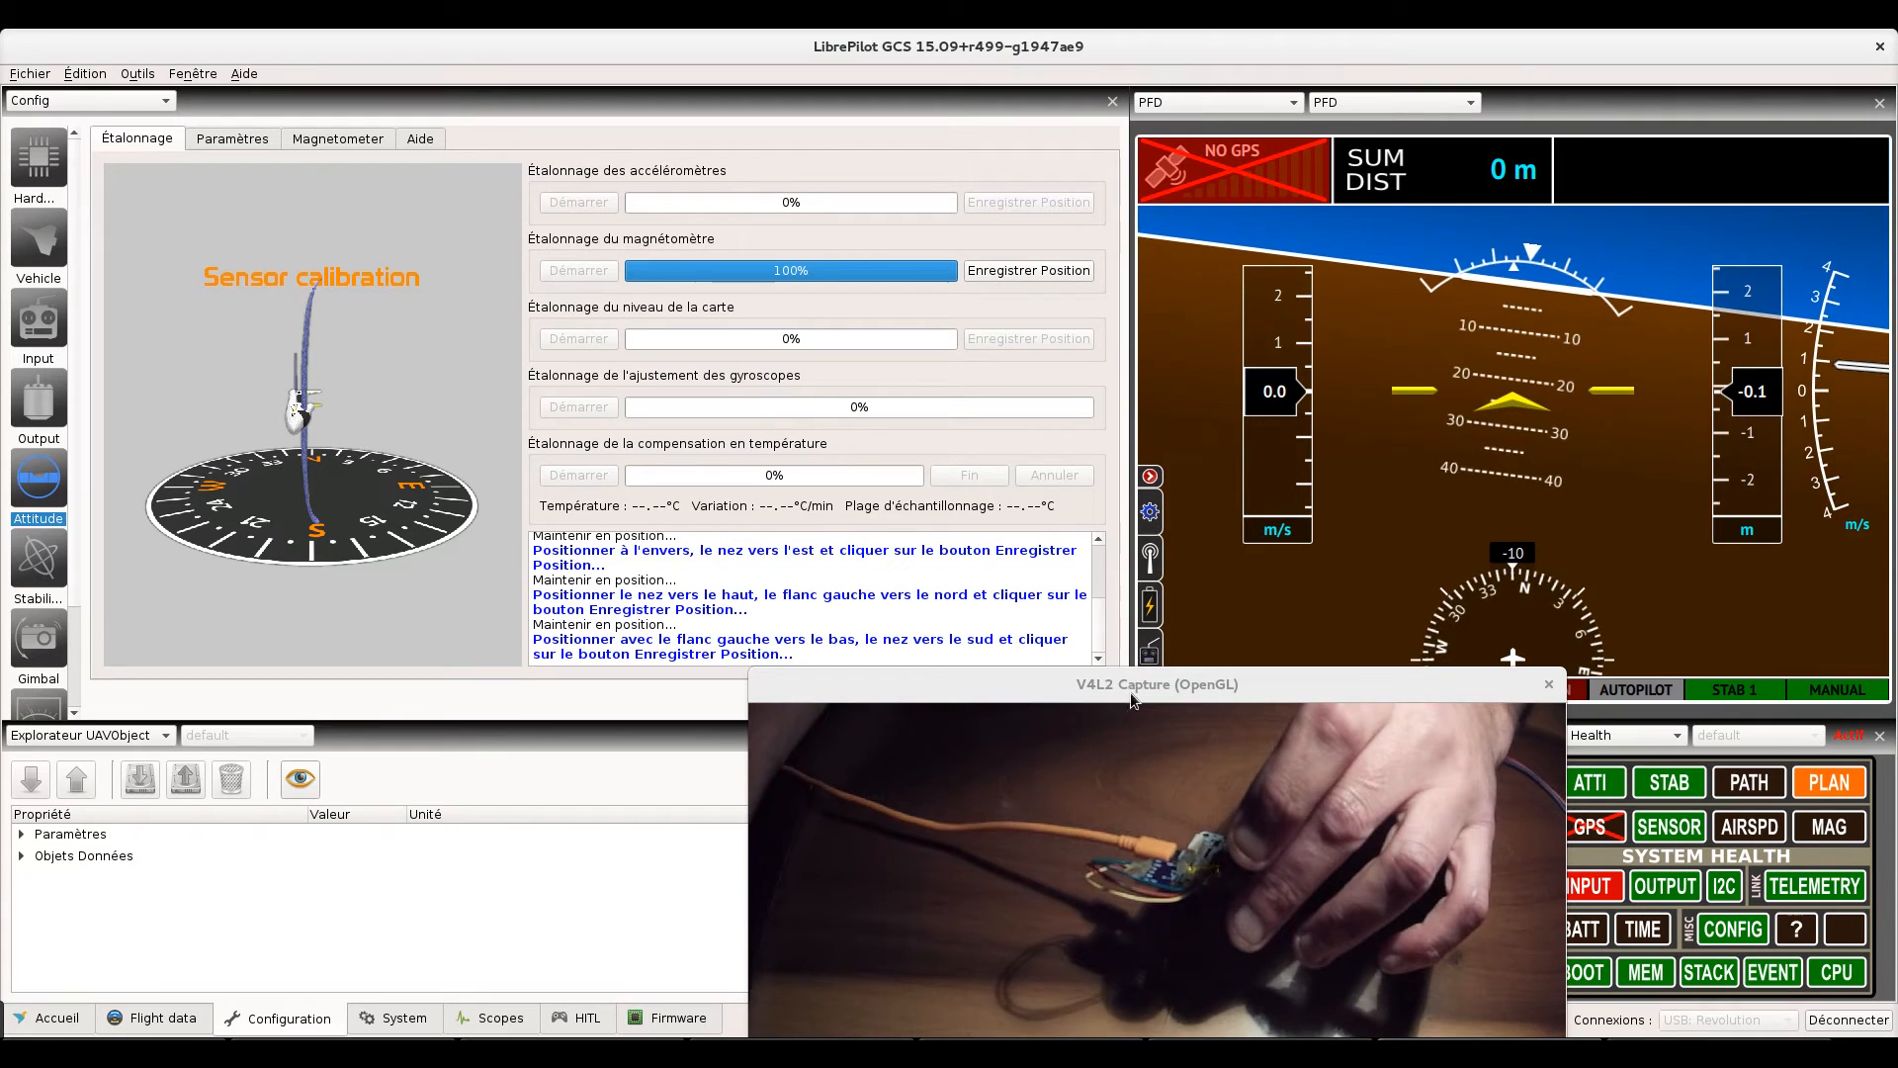
left_click_drag(1130, 684, 1106, 535)
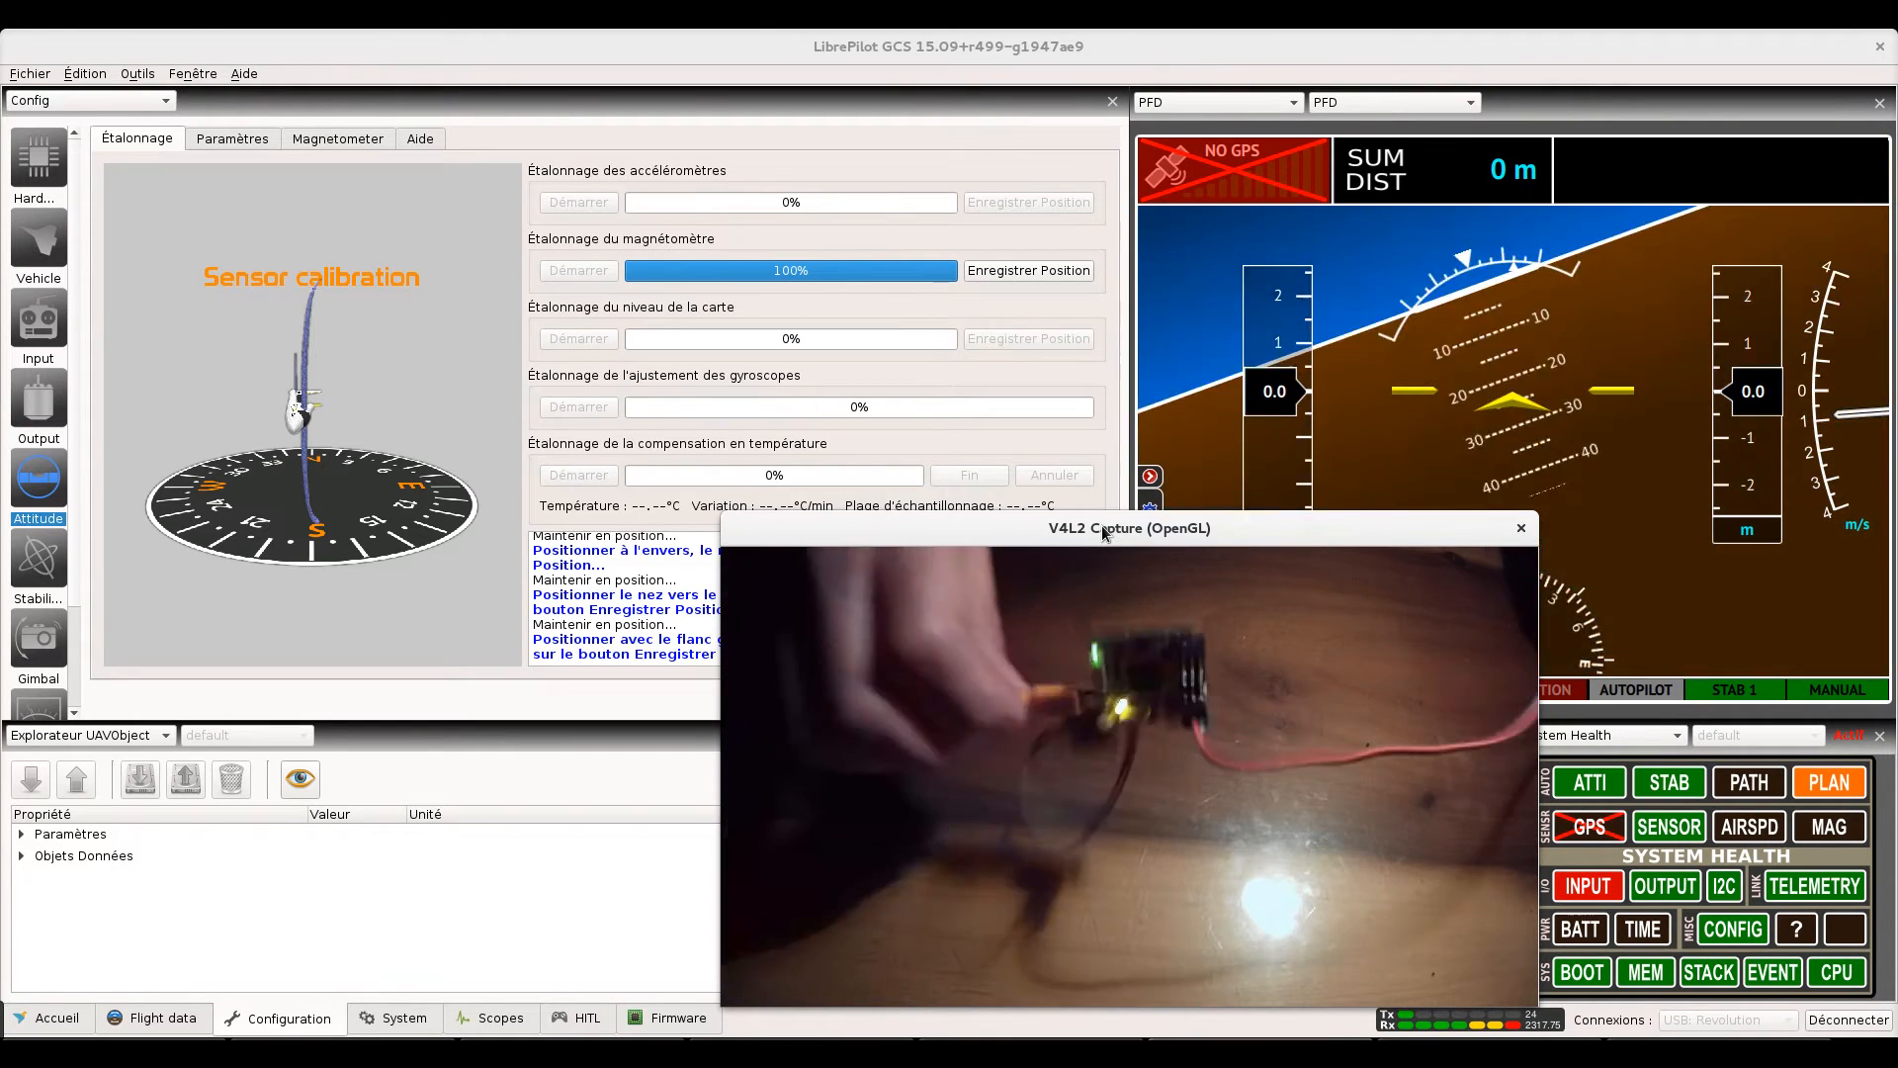
left_click_drag(1104, 533, 1060, 678)
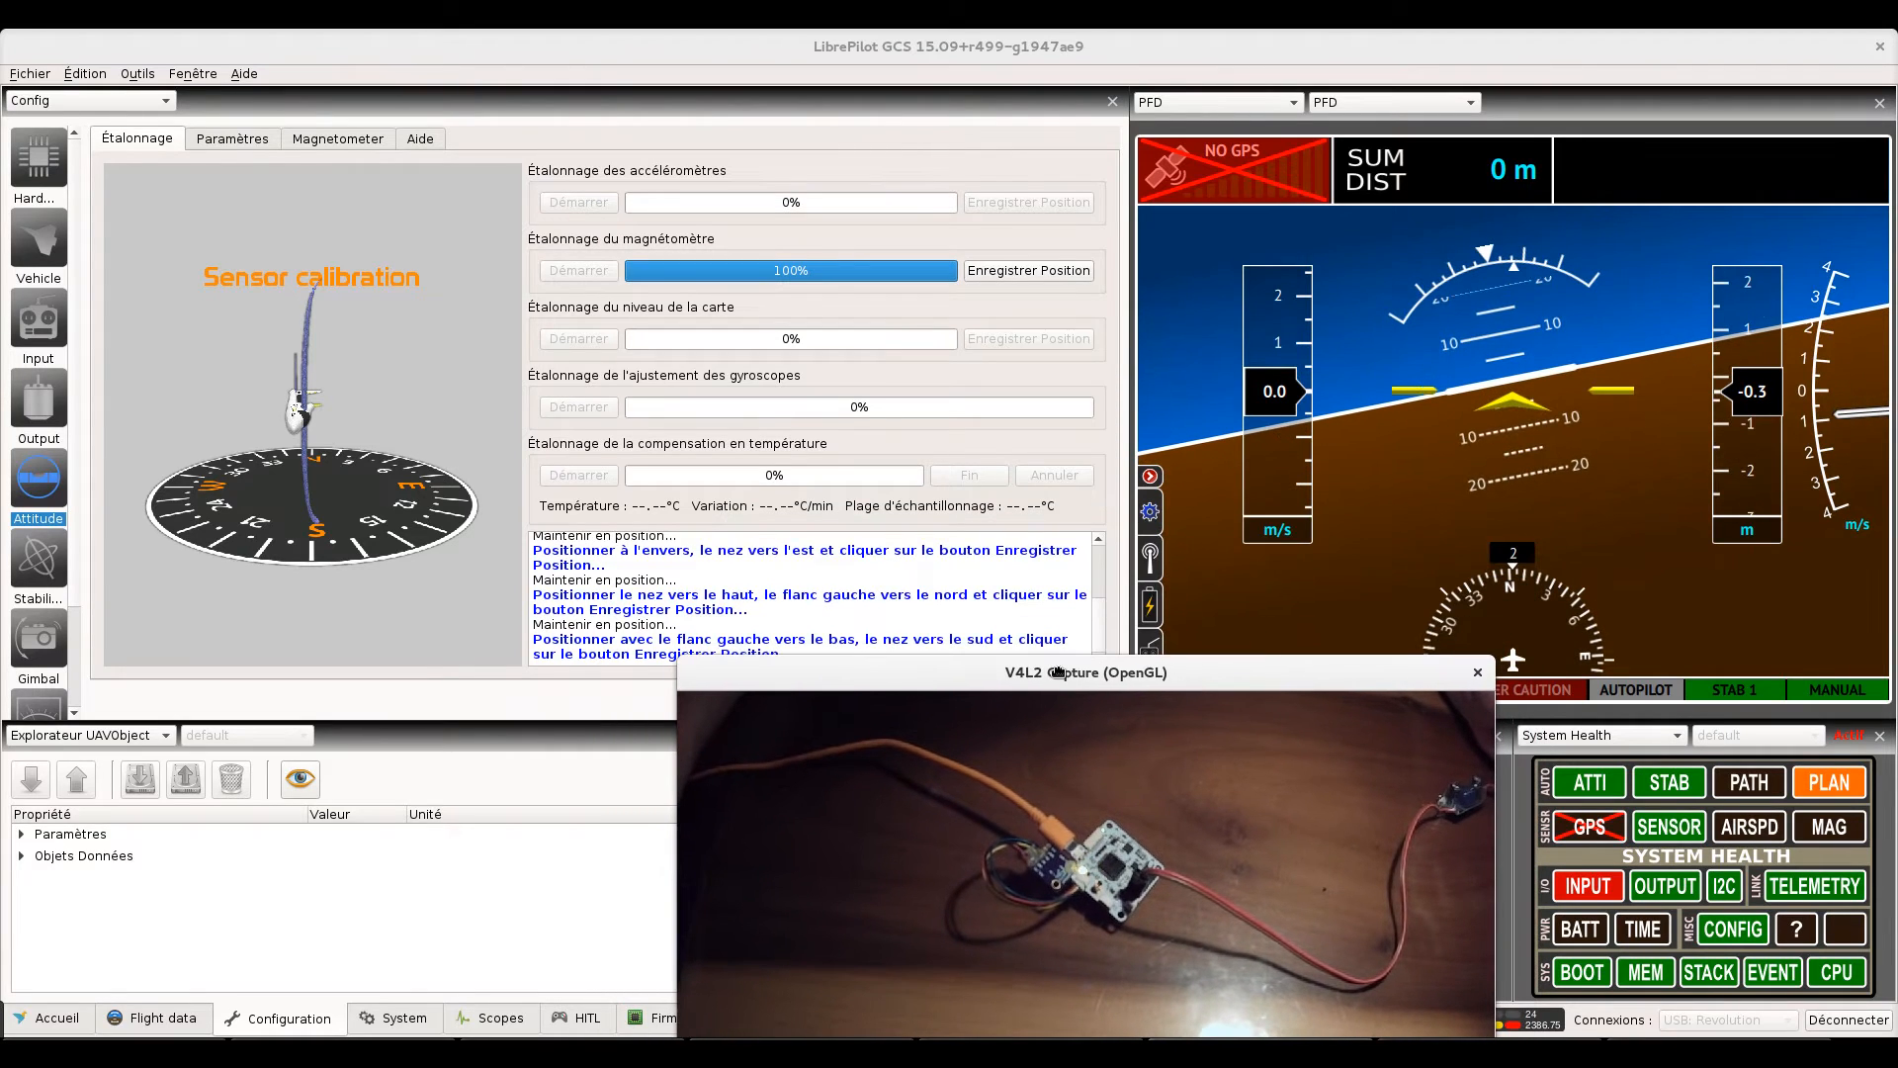
left_click(1025, 271)
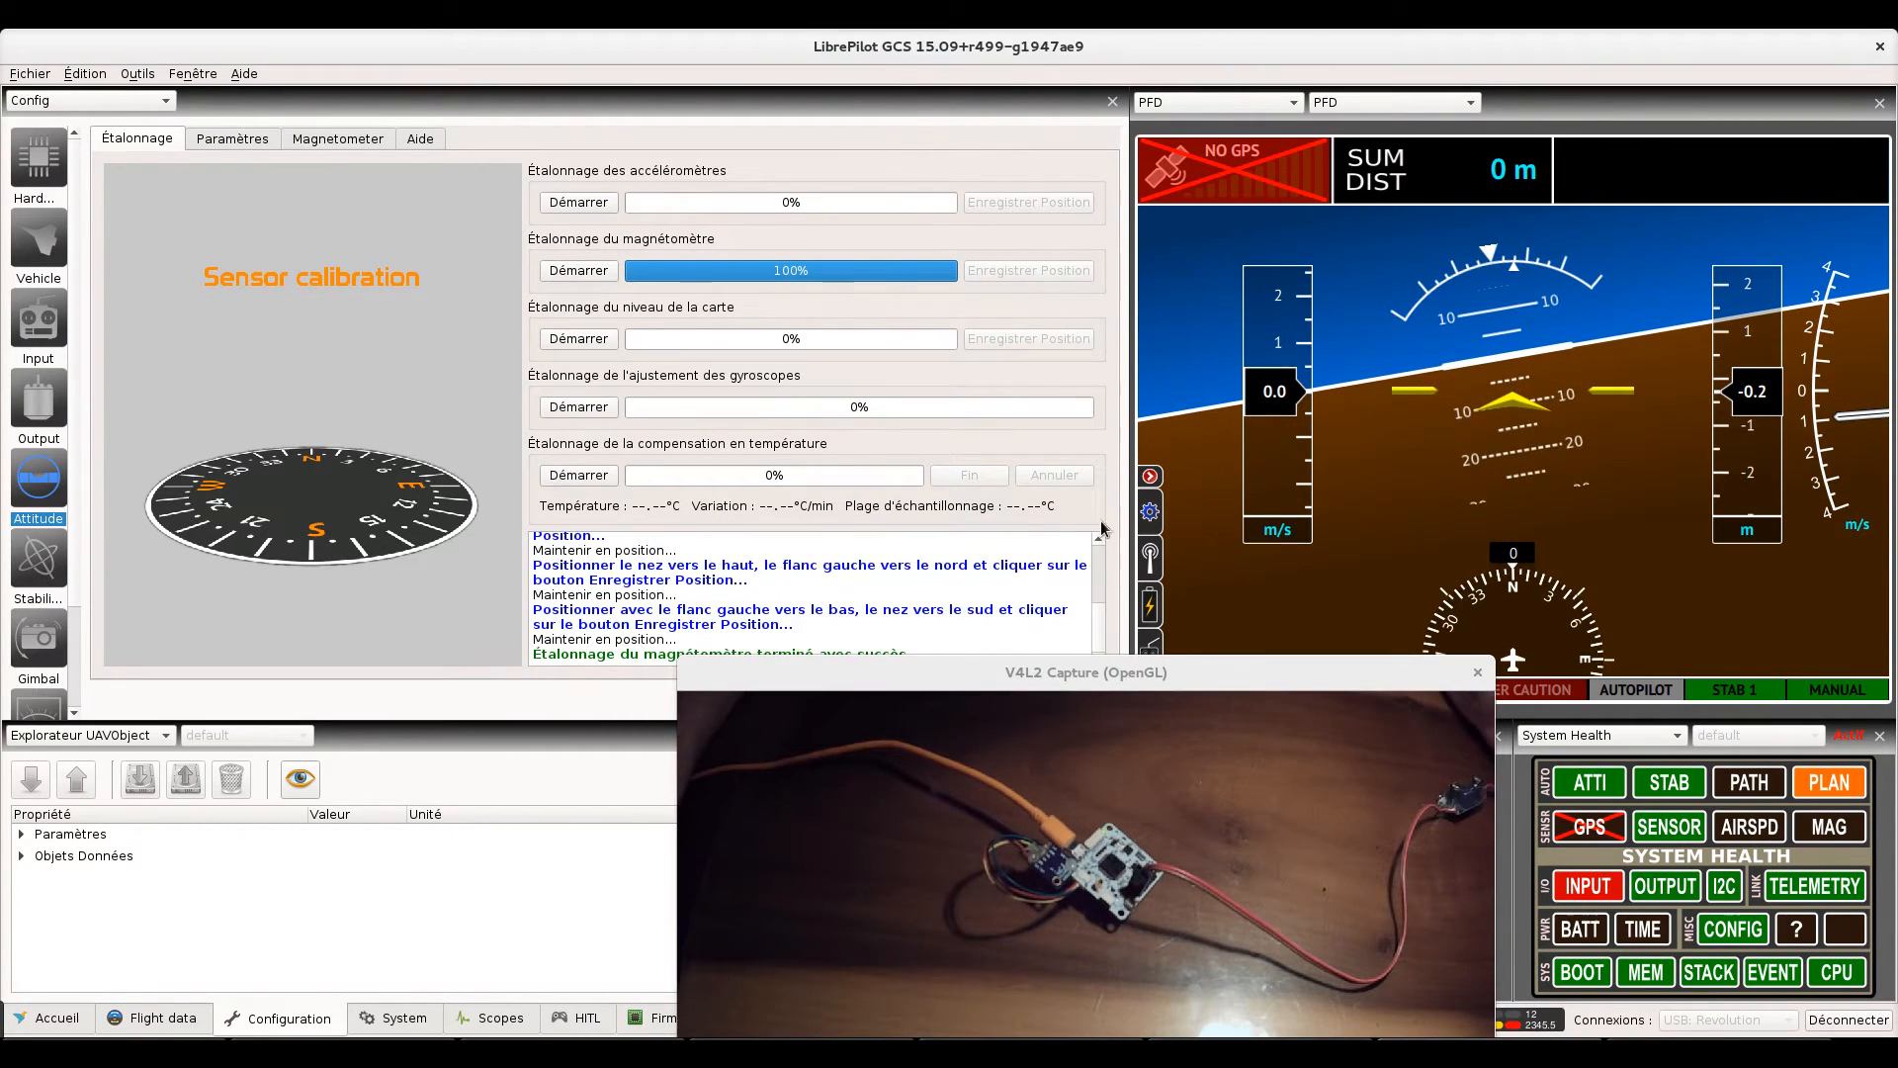
- Move the camera capture window clear of the configuration pane and save the magnetometer calibration
mouse_move(1126, 674)
left_mouse_down()
mouse_move(1396, 684)
mouse_move(912, 704)
left_mouse_up()
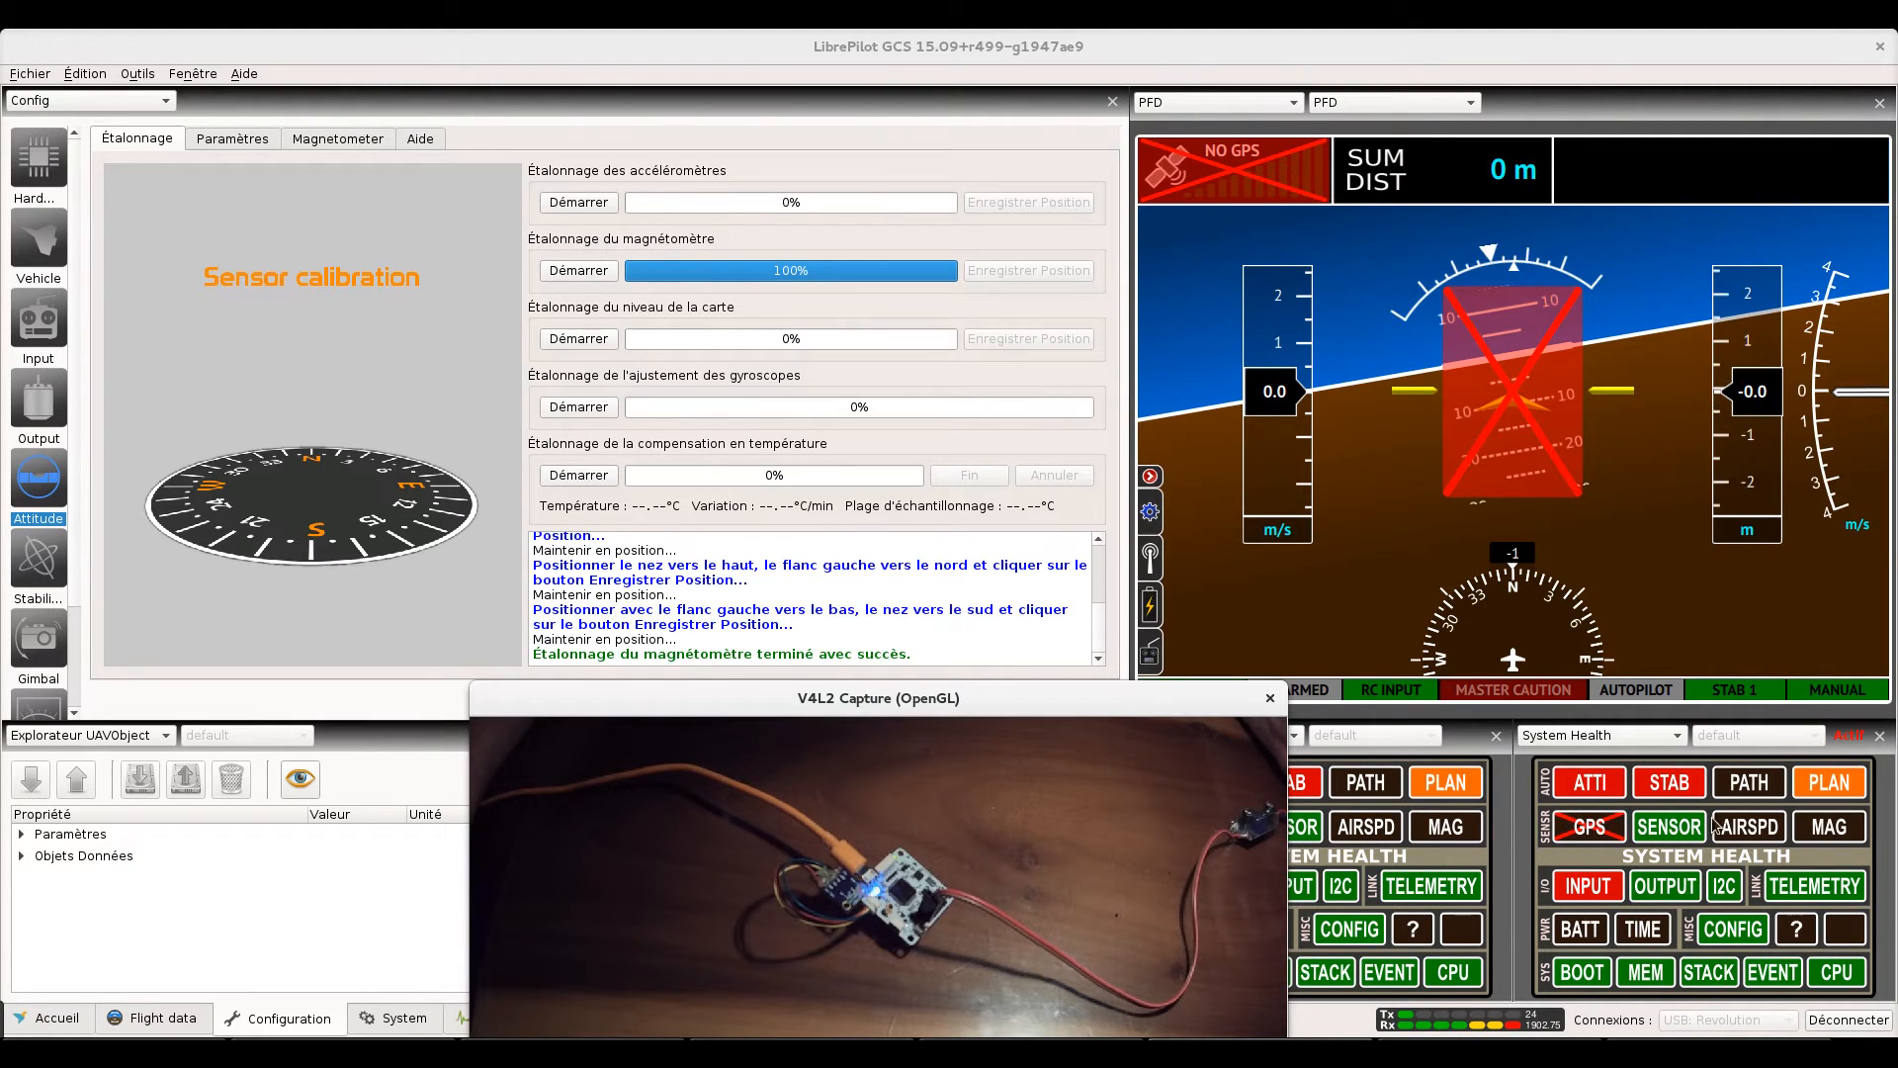
left_click_drag(1019, 702, 1030, 753)
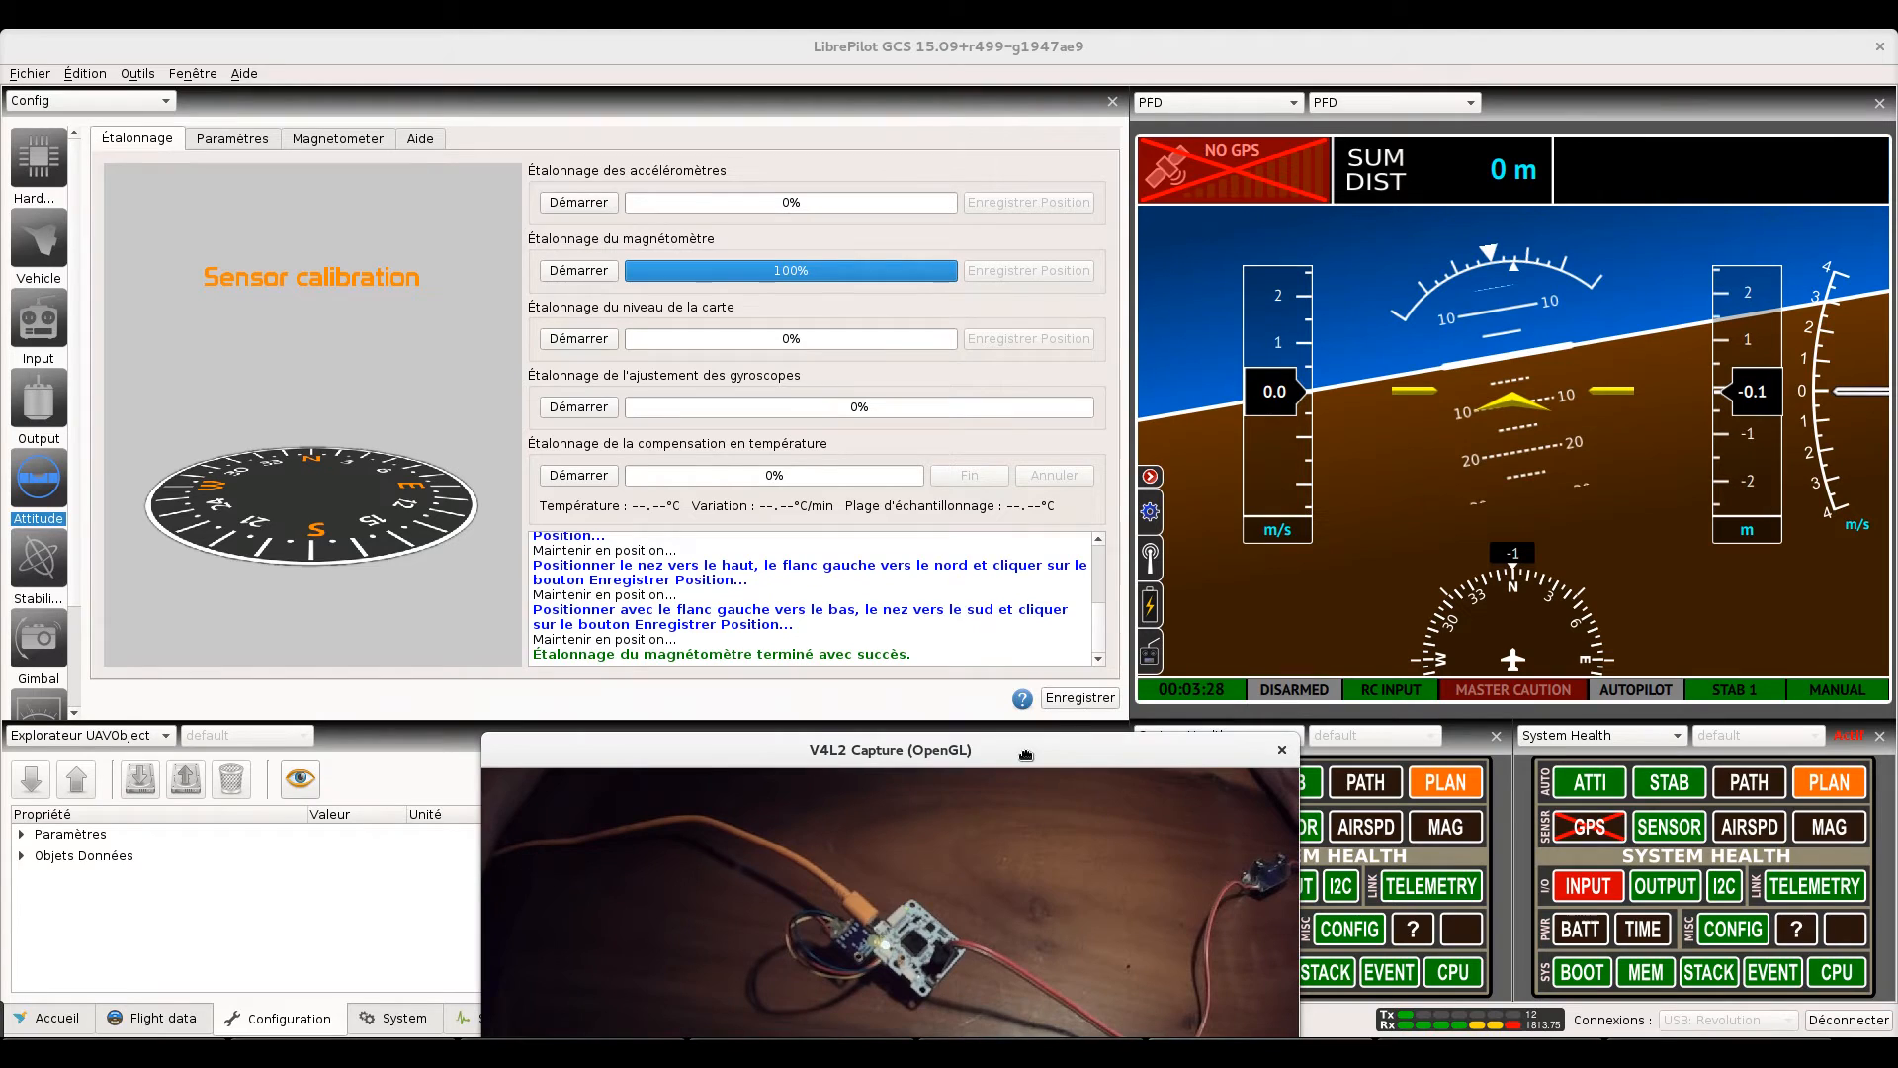
left_click(1071, 699)
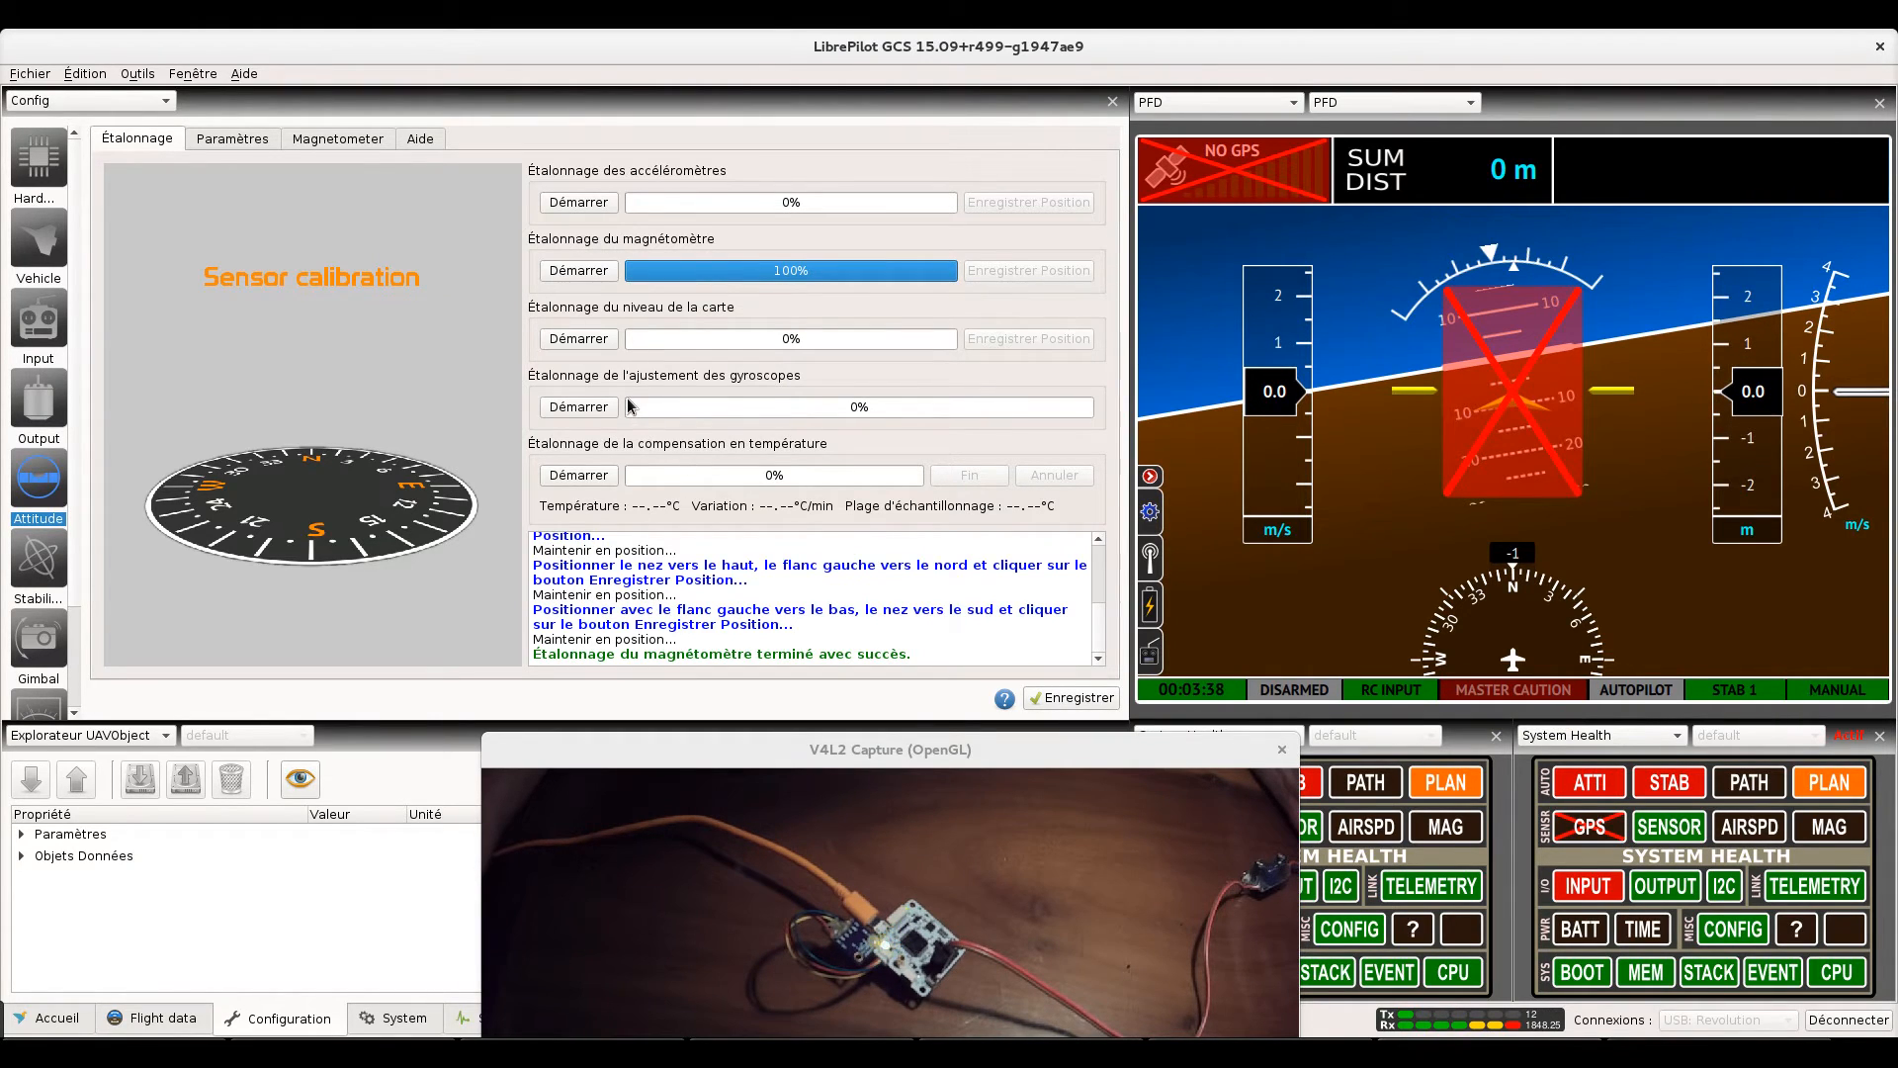
- Set the auxiliary magnetometer's roll orientation to 180 in the magnetometer settings and save it
left_click(335, 145)
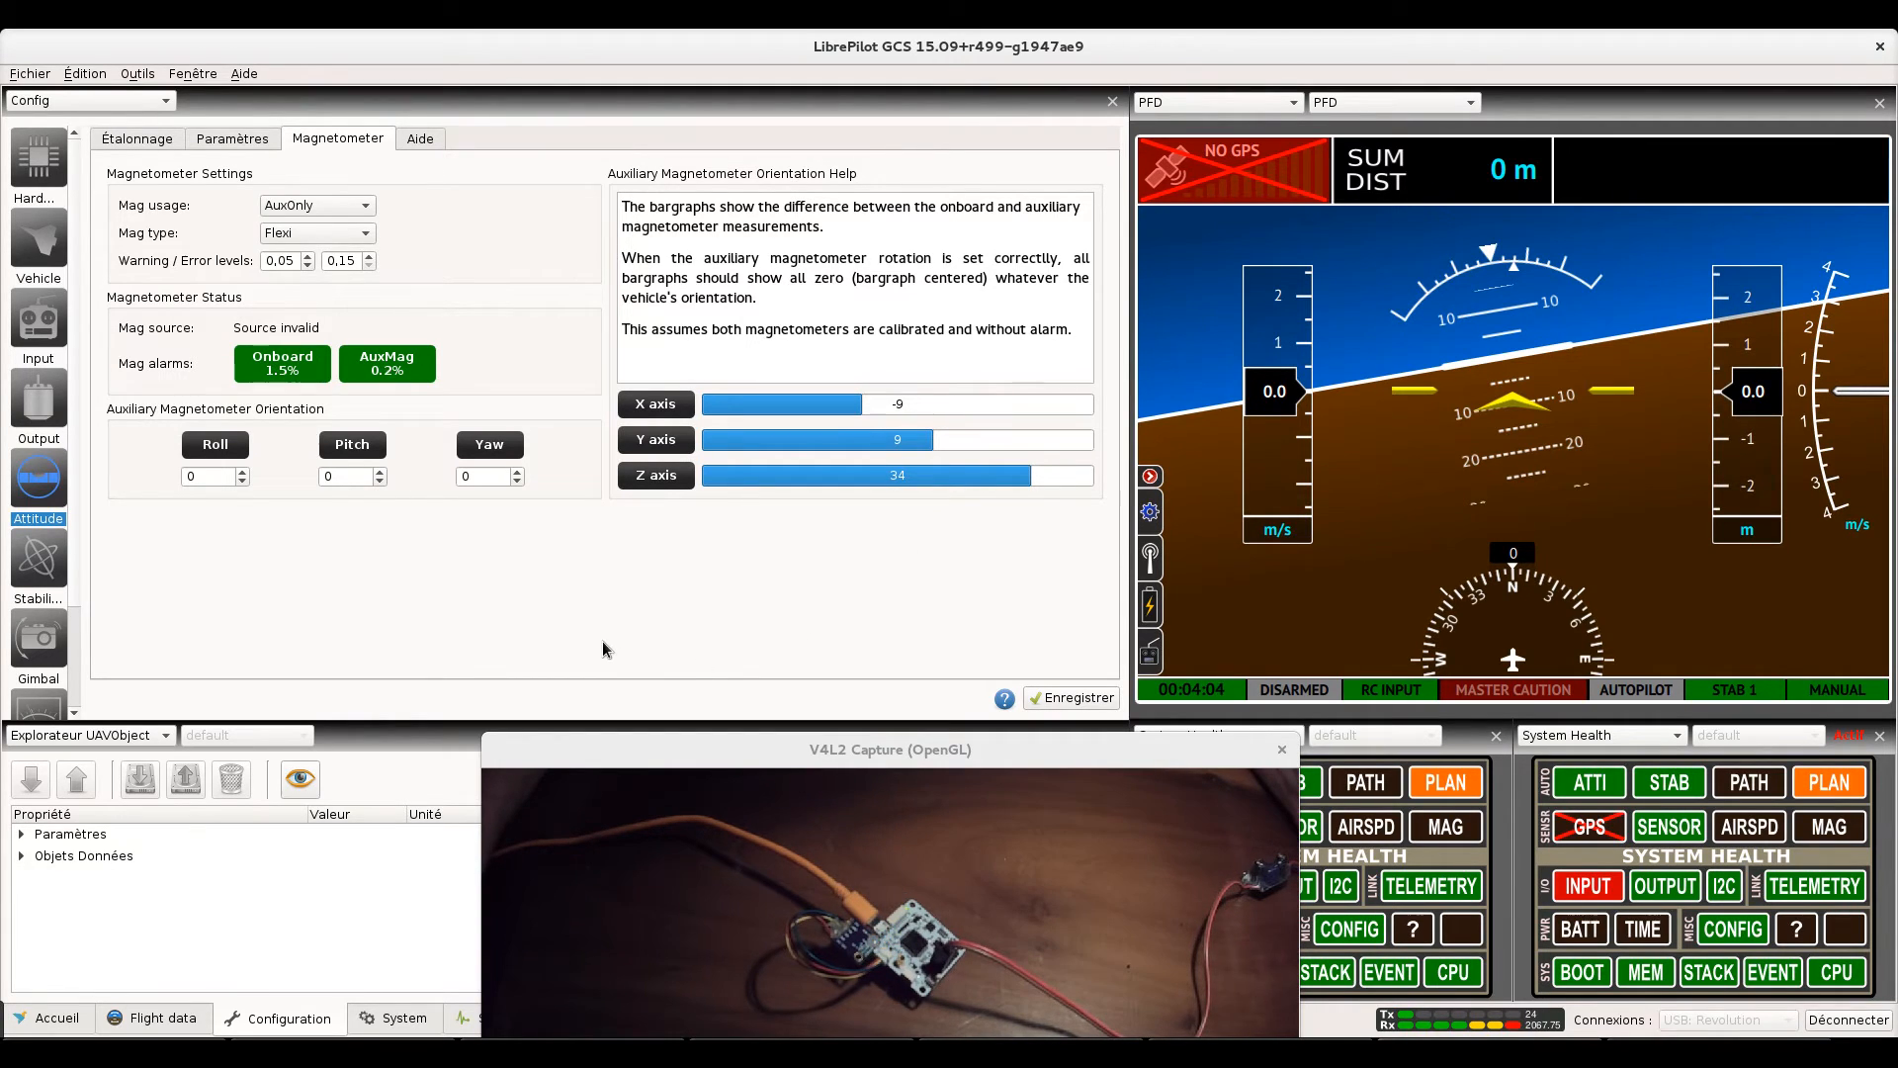
mouse_move(862, 749)
left_mouse_down()
mouse_move(858, 673)
mouse_move(849, 733)
left_mouse_up()
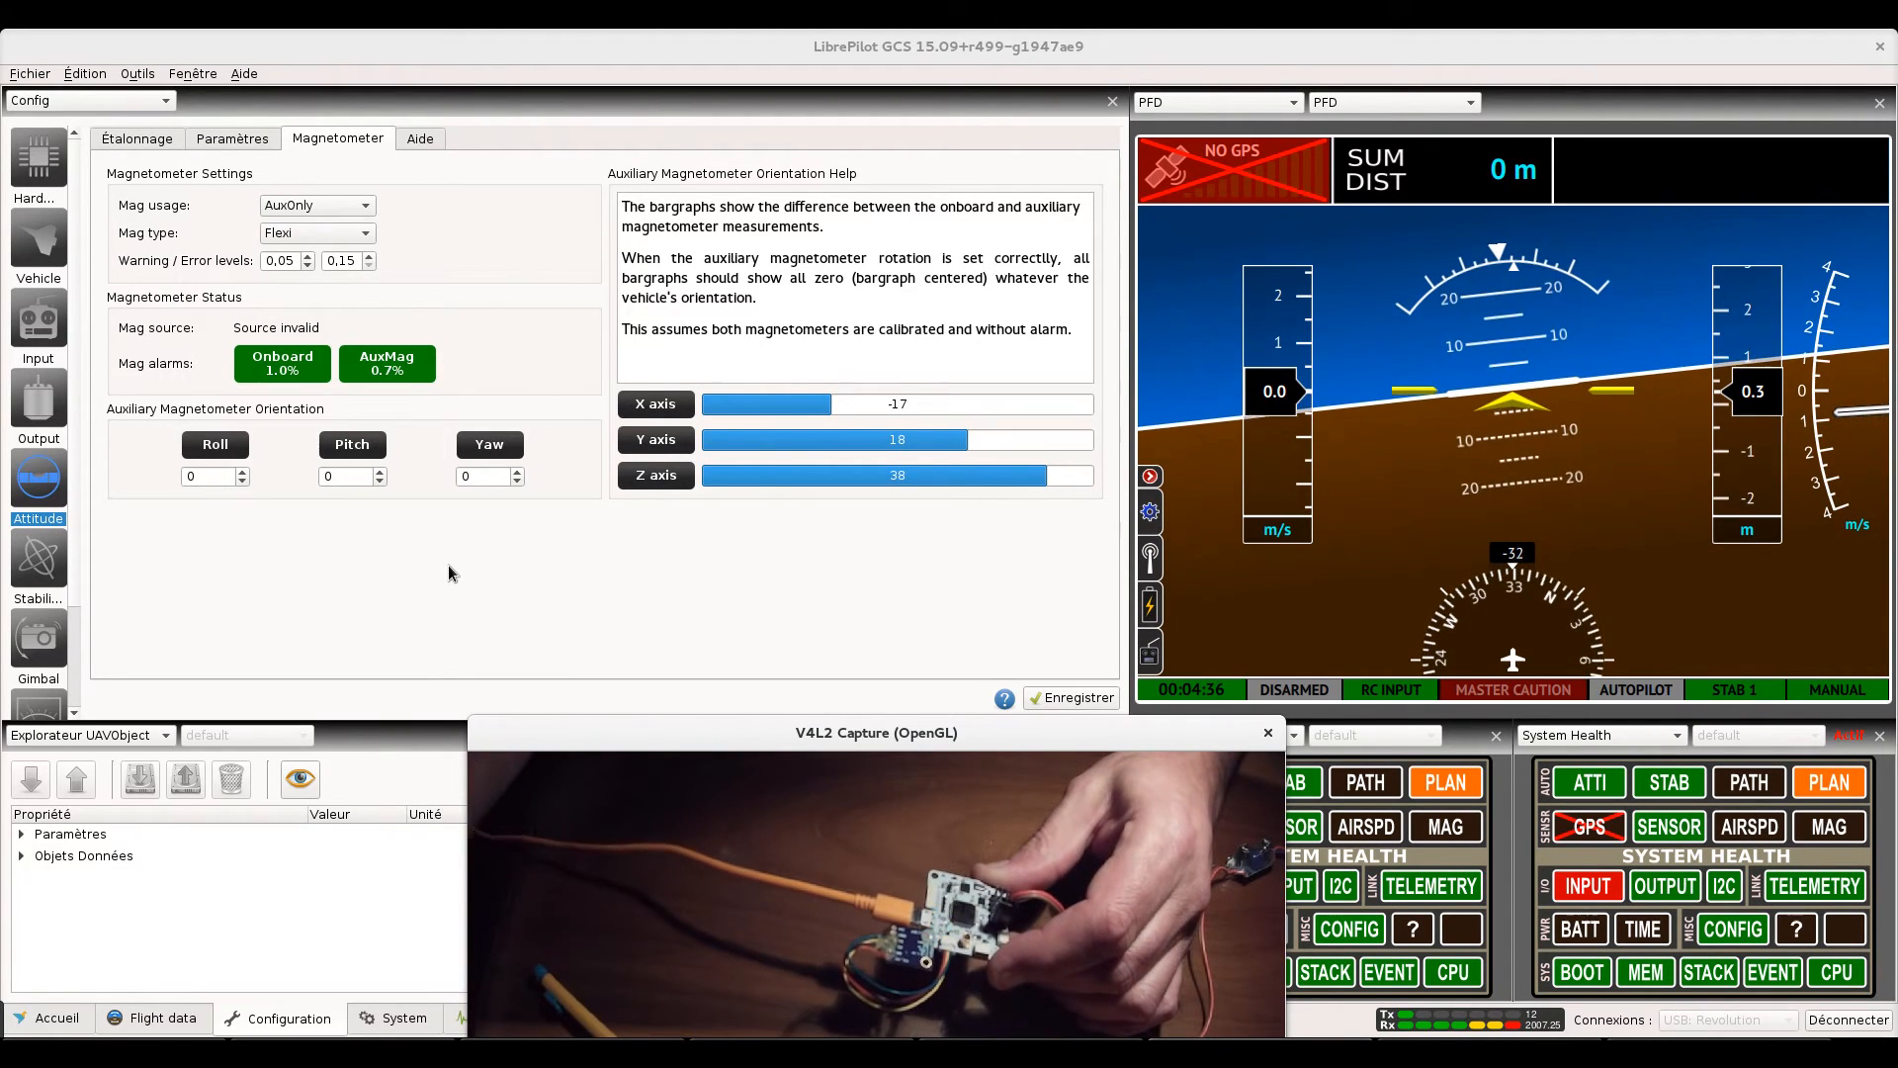
left_click(172, 476)
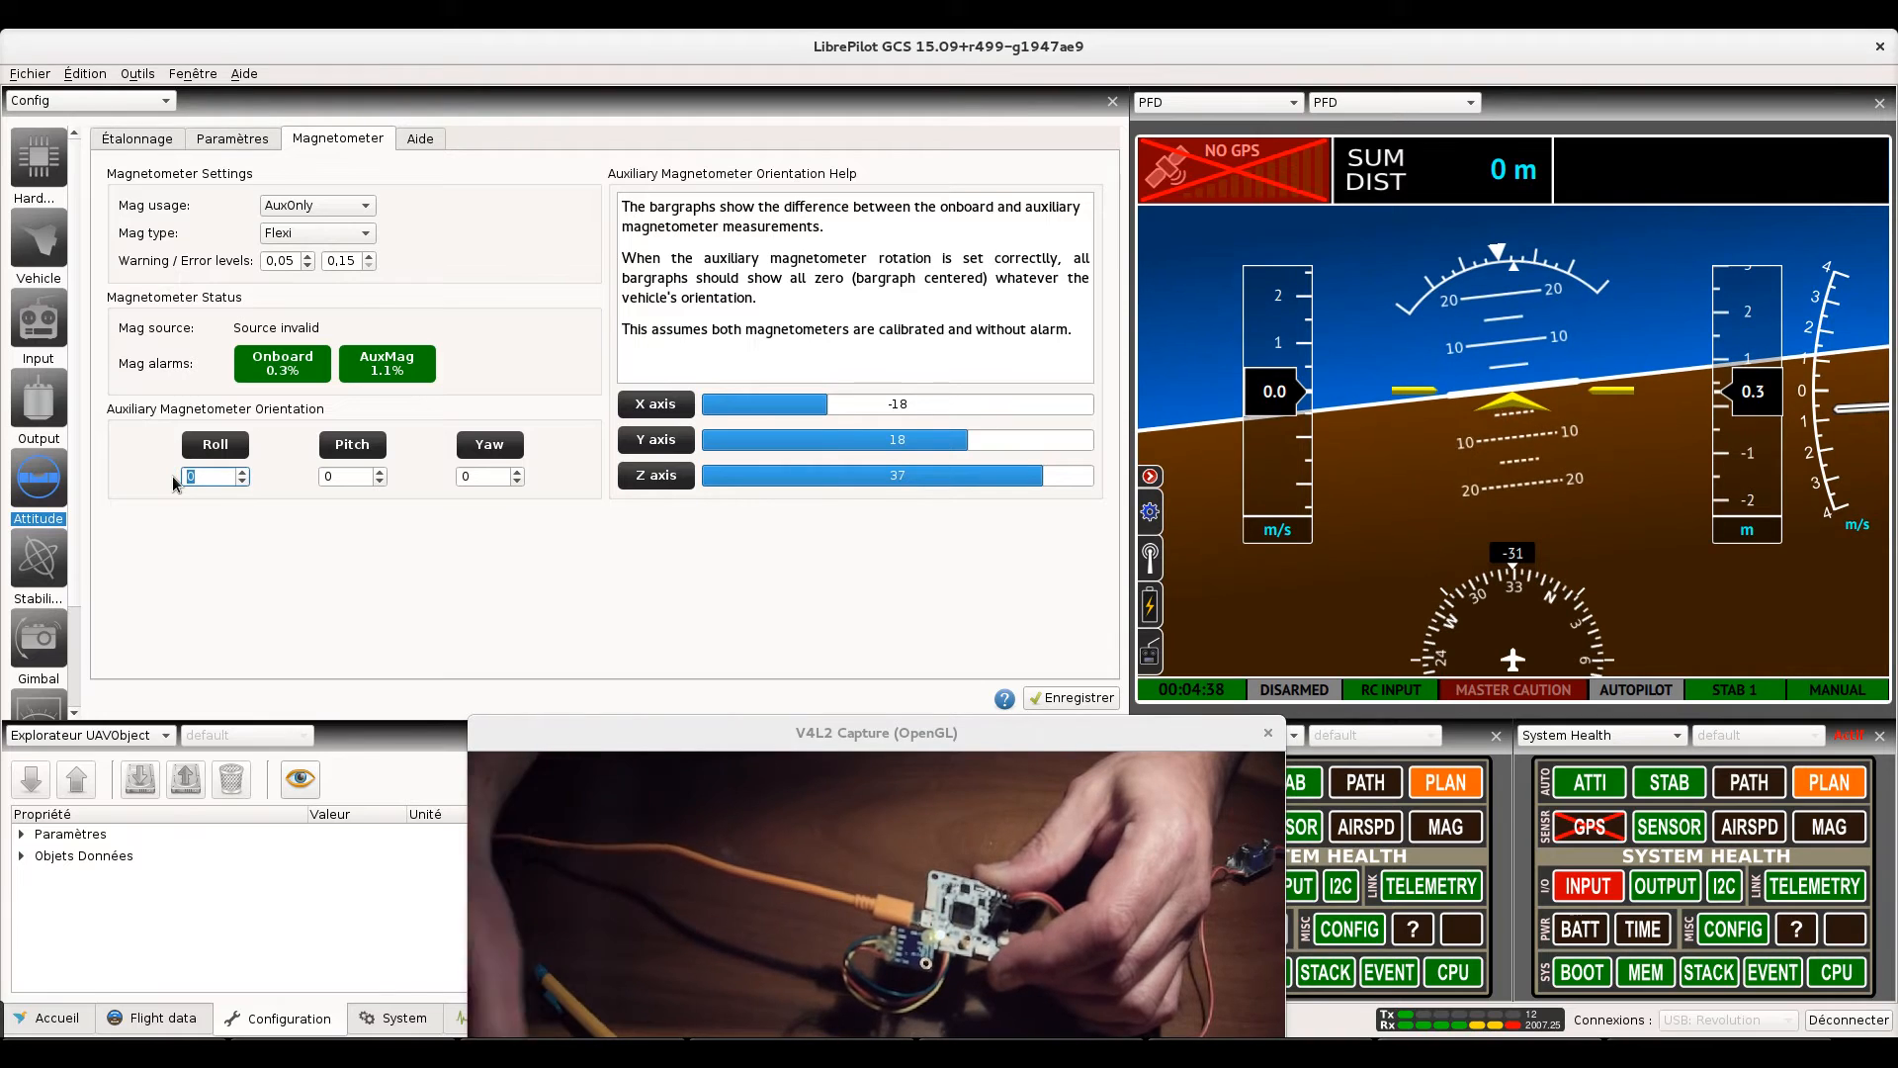
type("180")
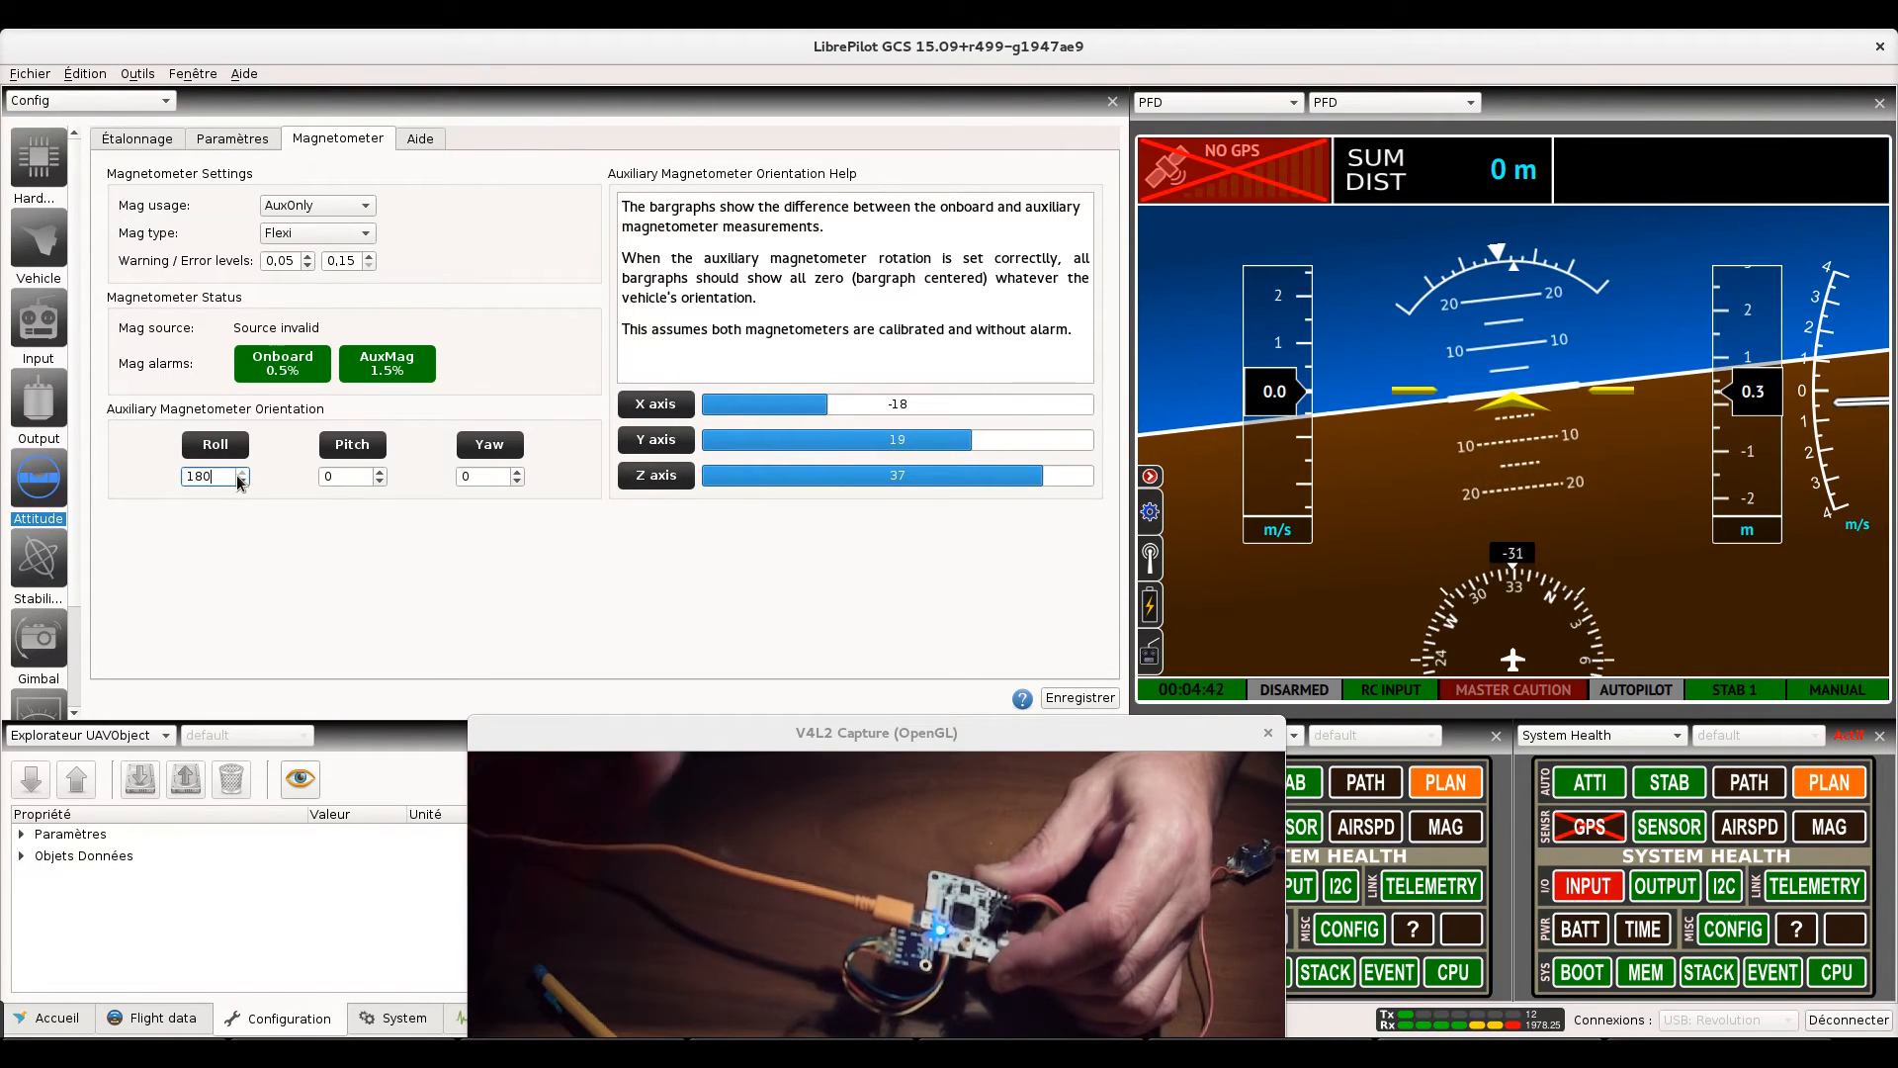
left_click(1070, 698)
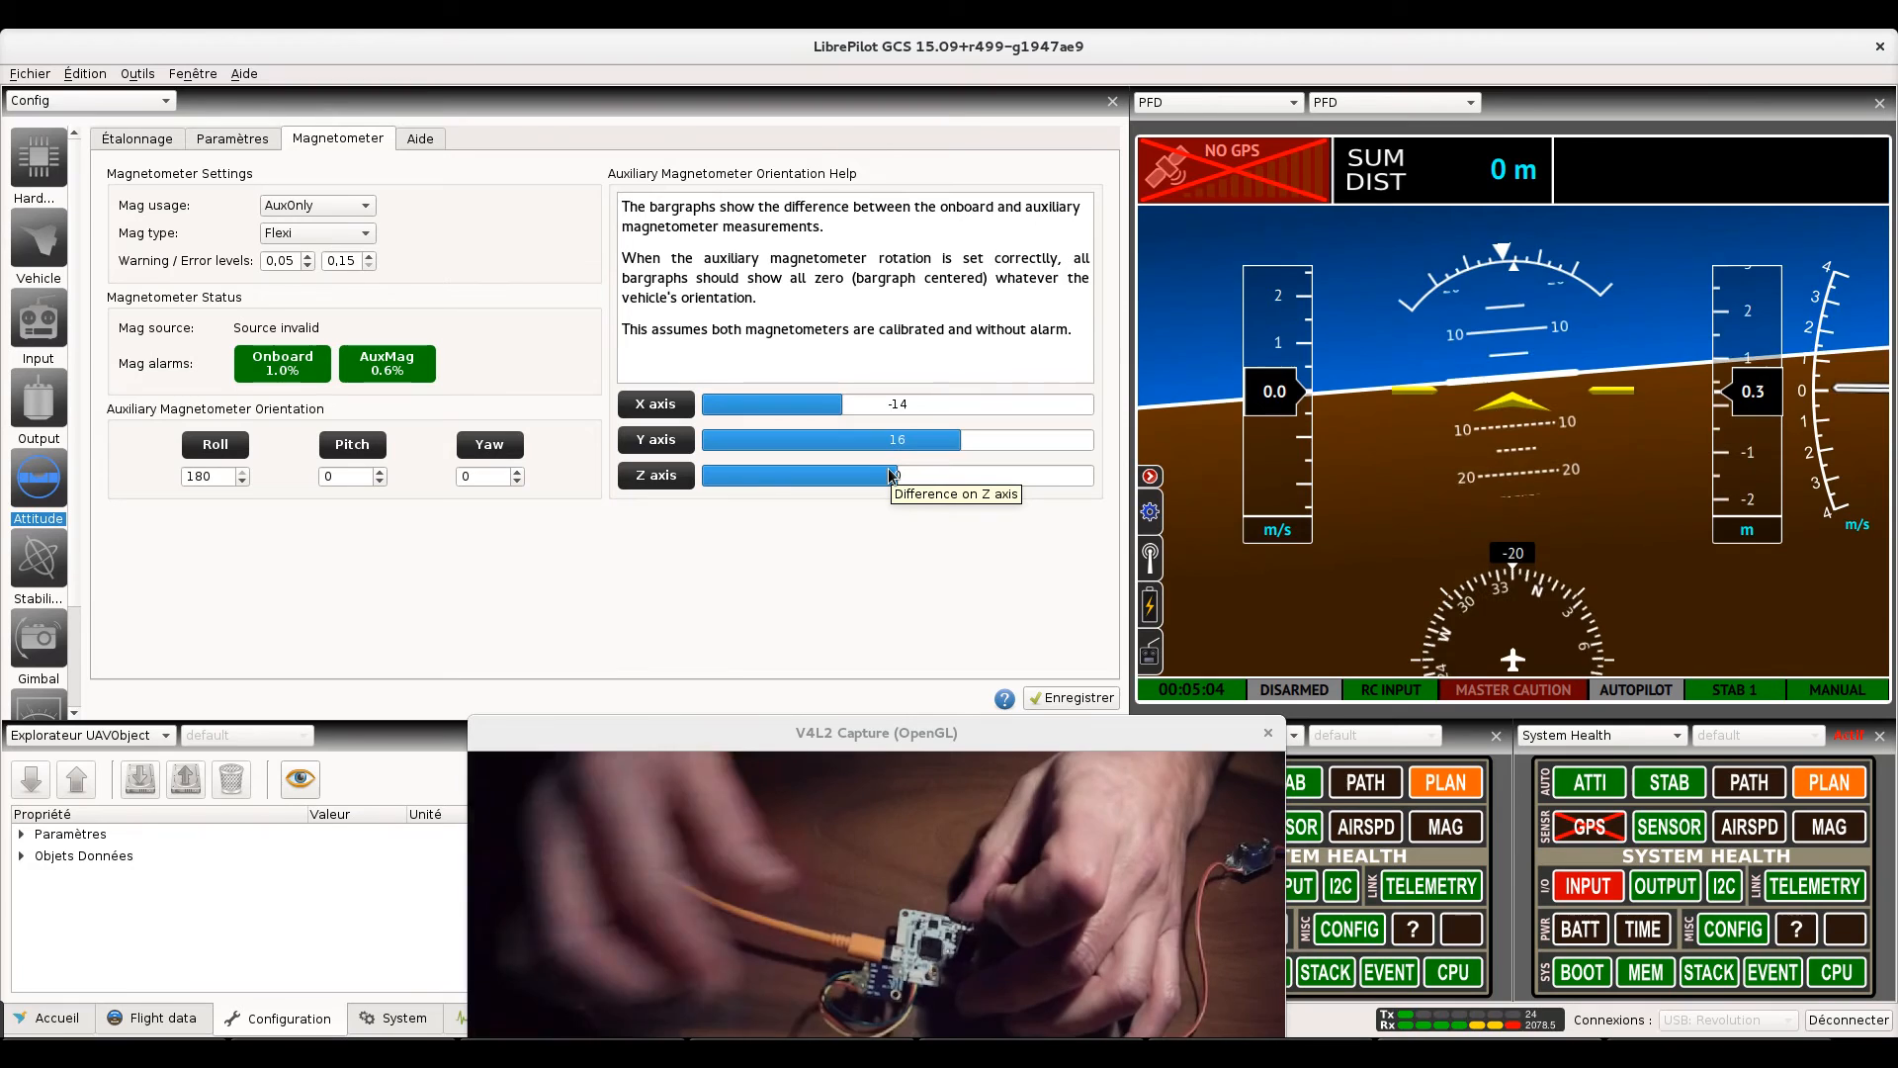
- Try a yaw orientation of -90 for the auxiliary magnetometer and save it
left_click(461, 471)
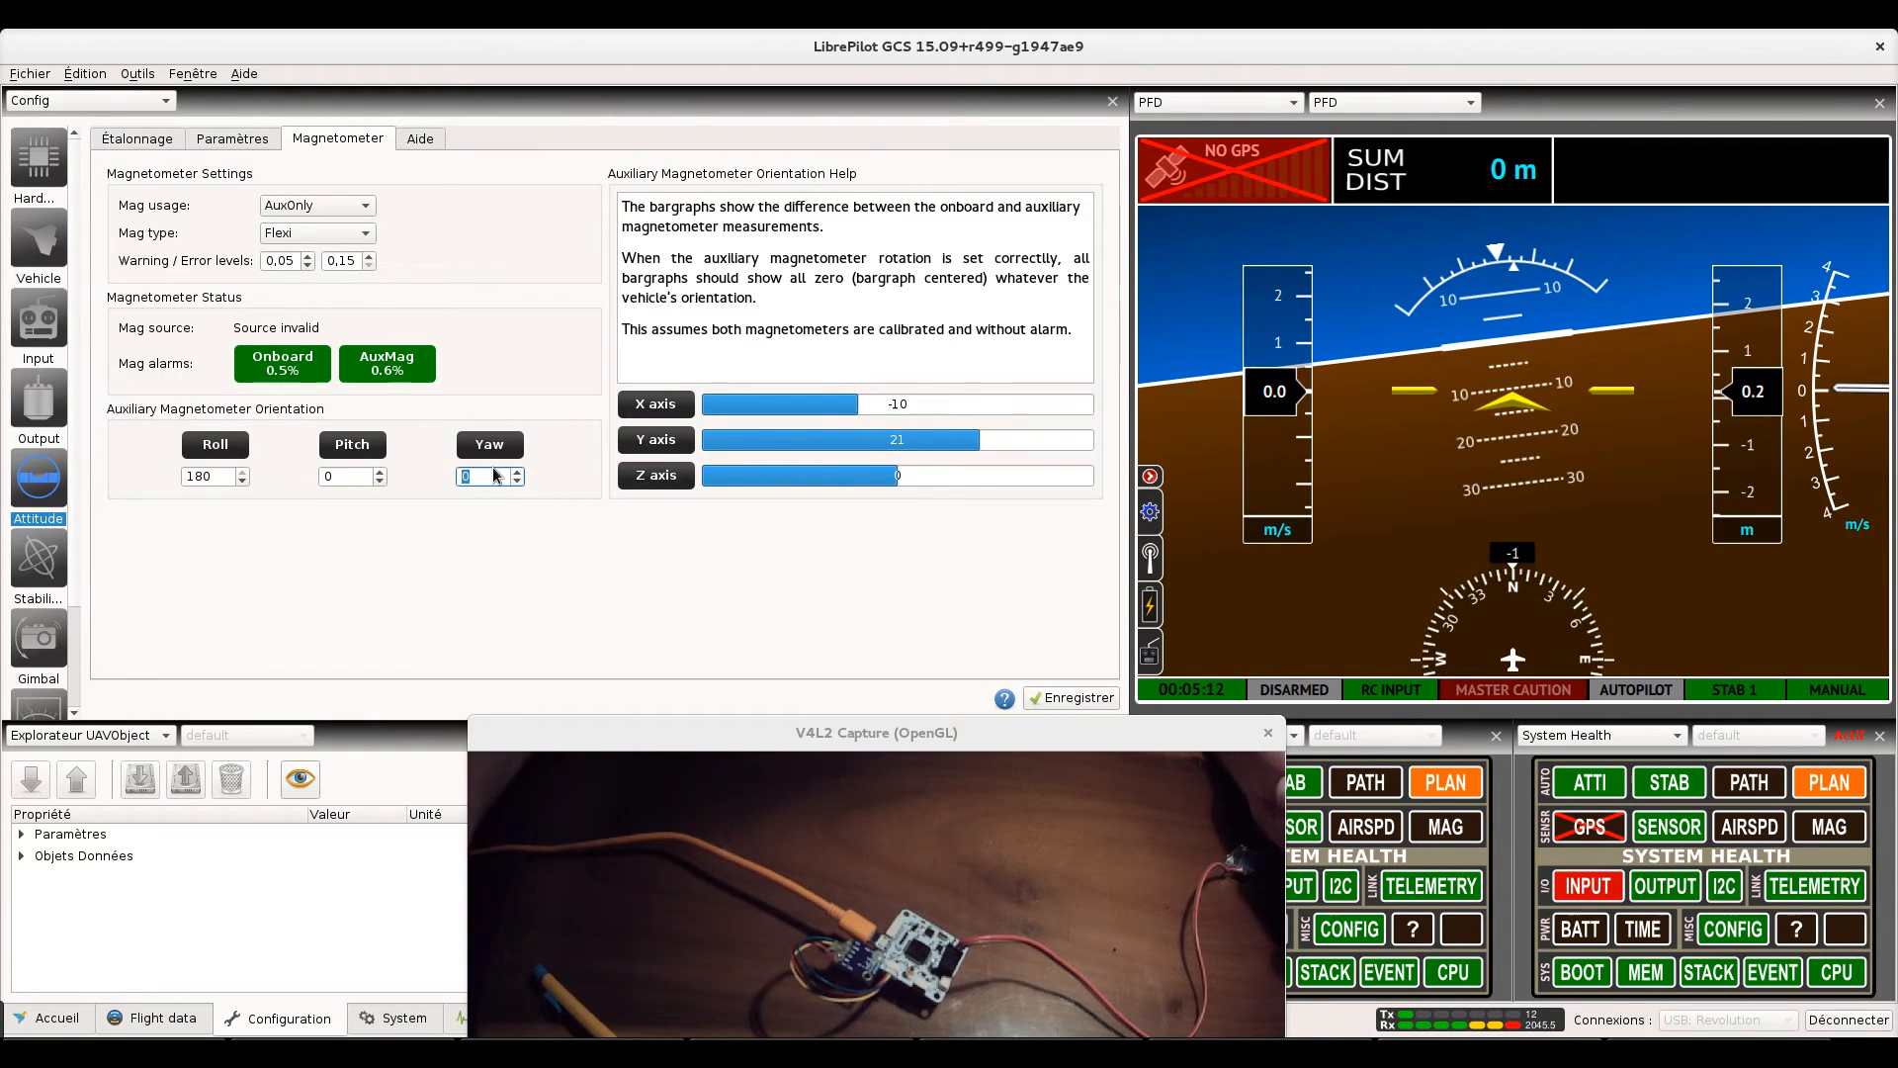
type("-90")
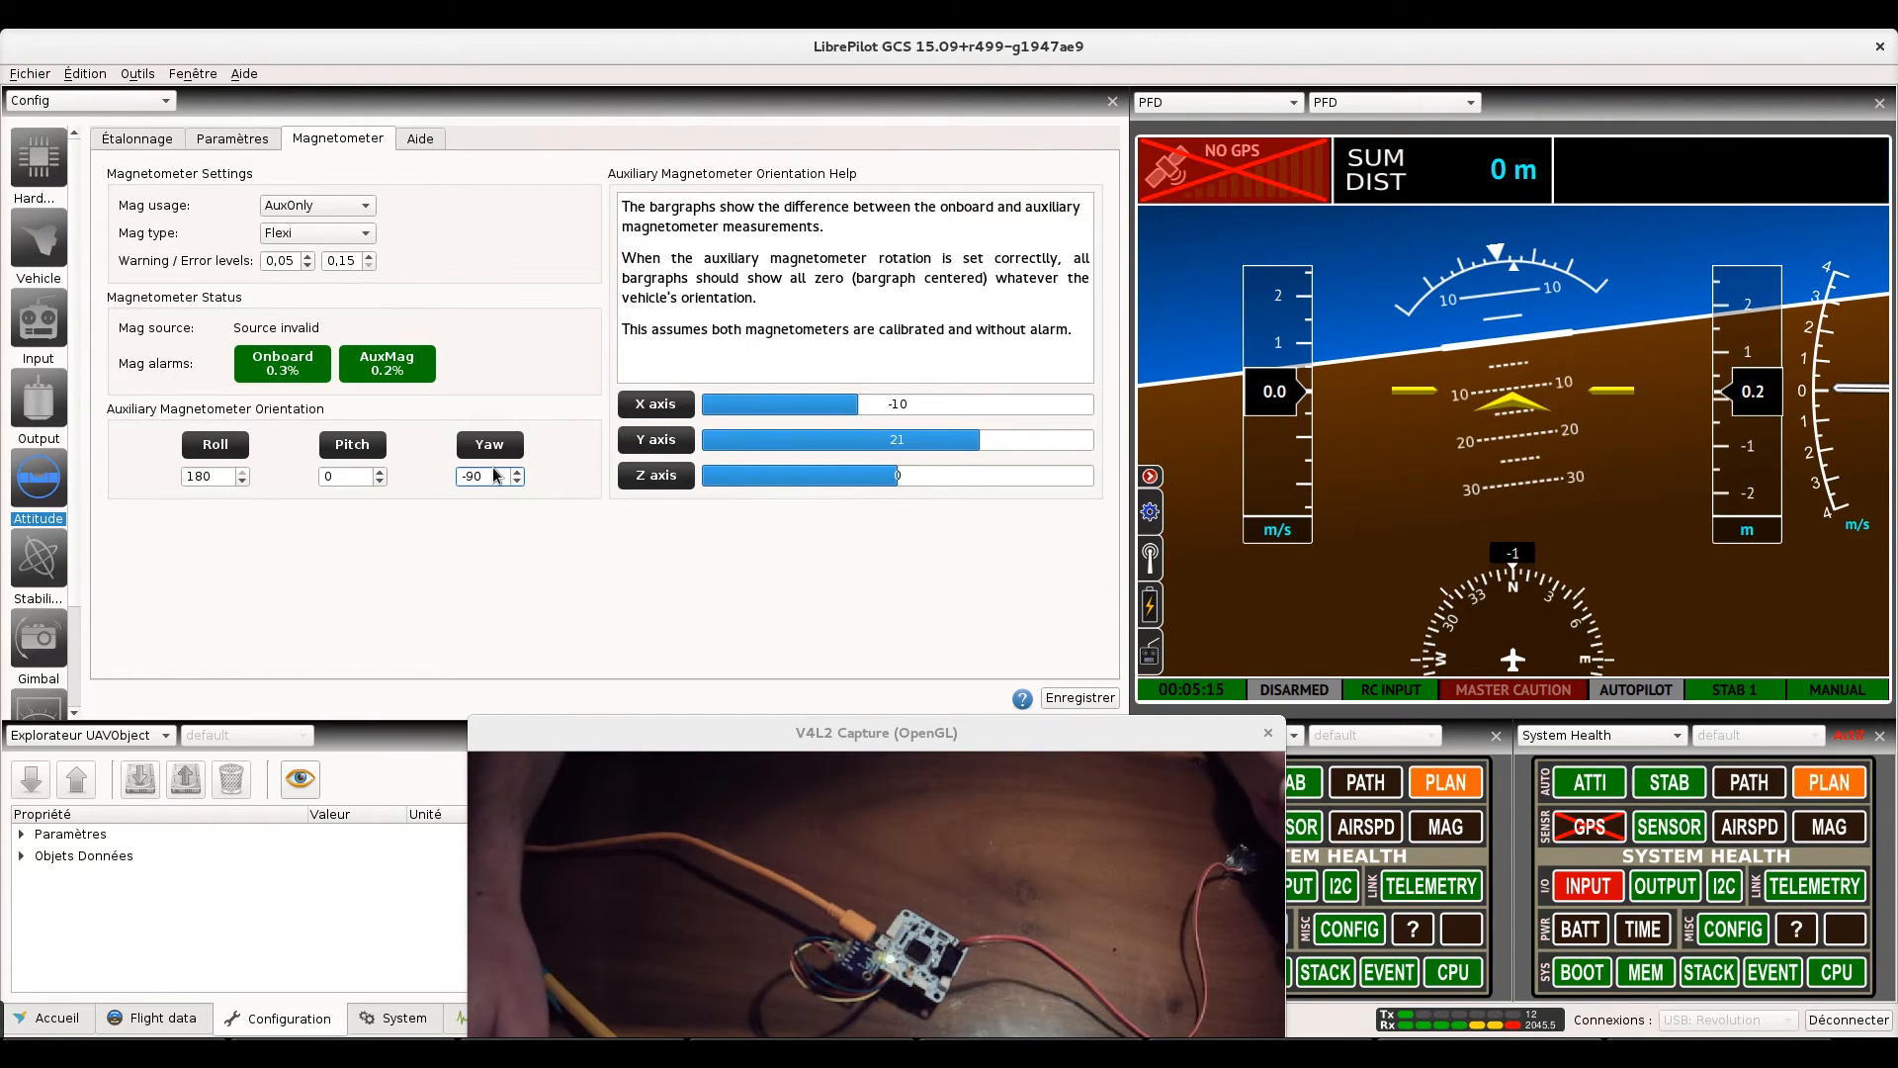
left_click(1082, 698)
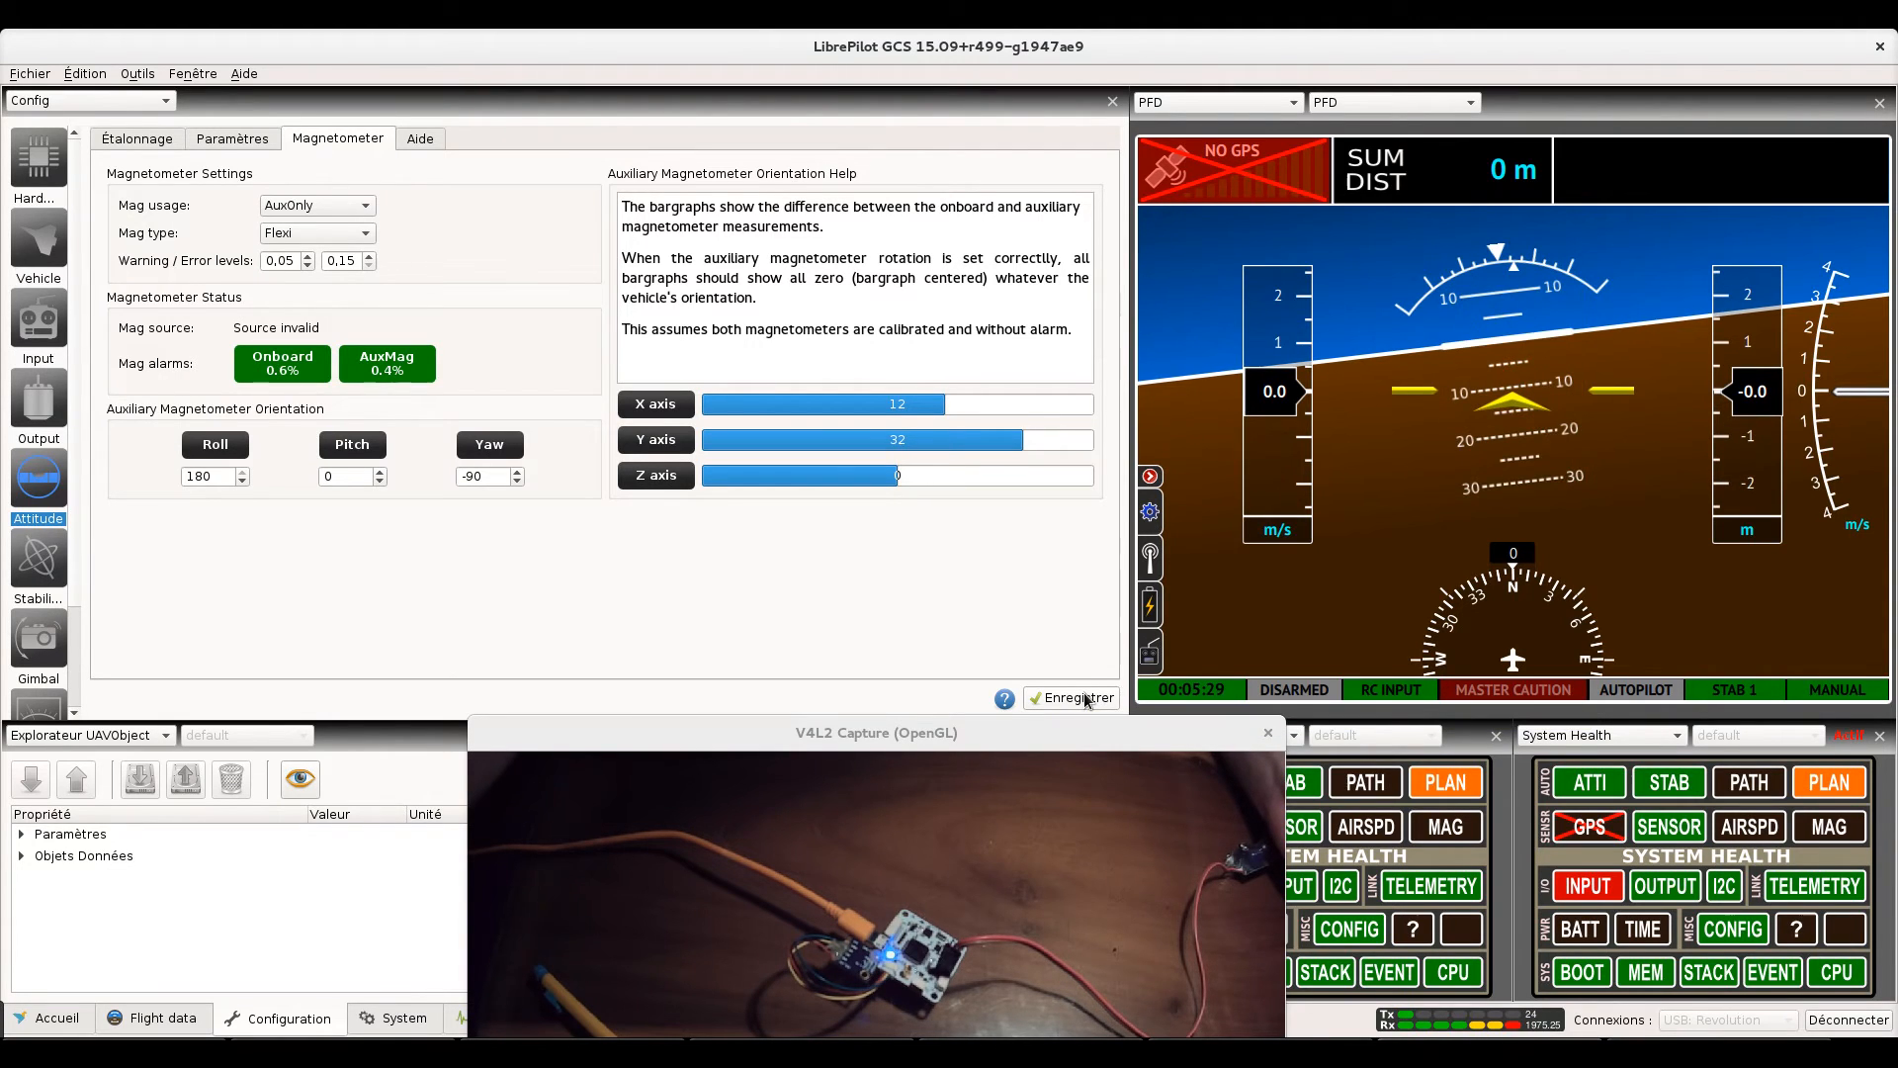
- Set the auxiliary magnetometer's yaw orientation to 90 and save it
left_click(474, 478)
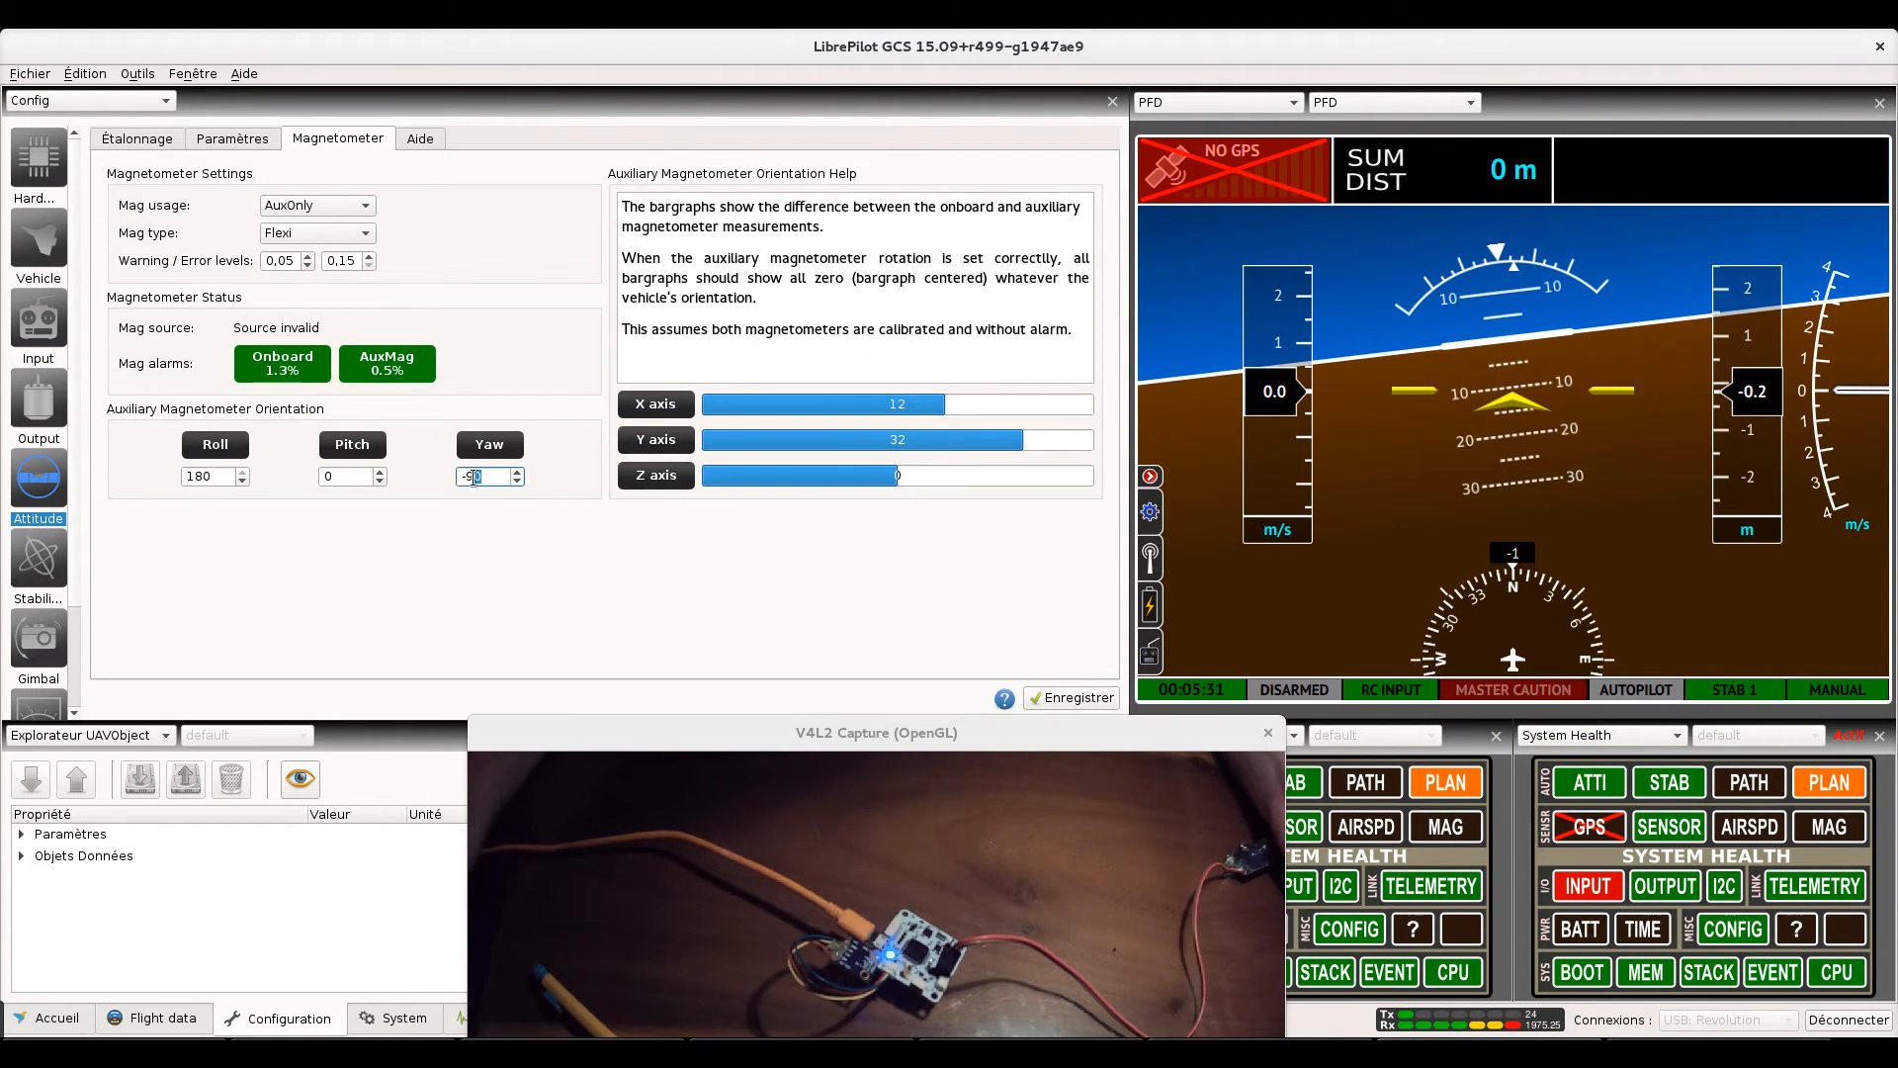
type("90")
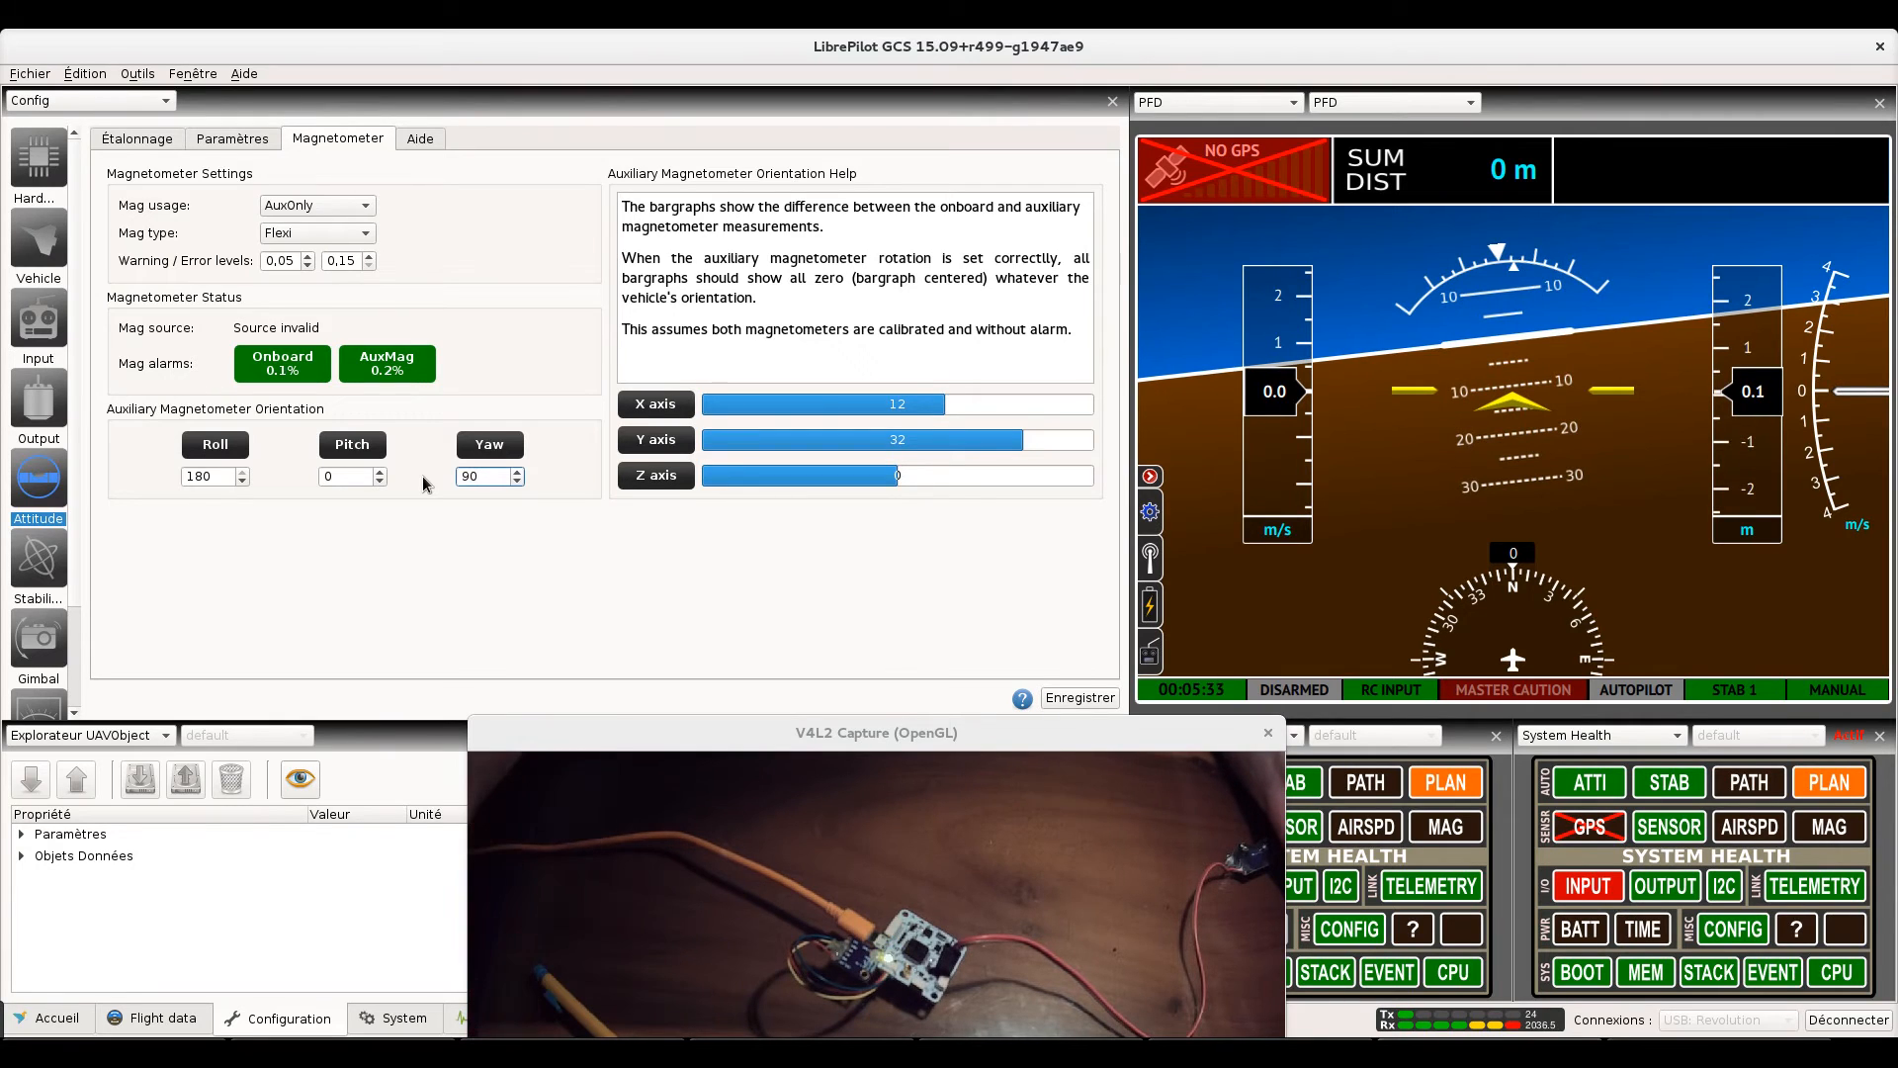
left_click(1066, 692)
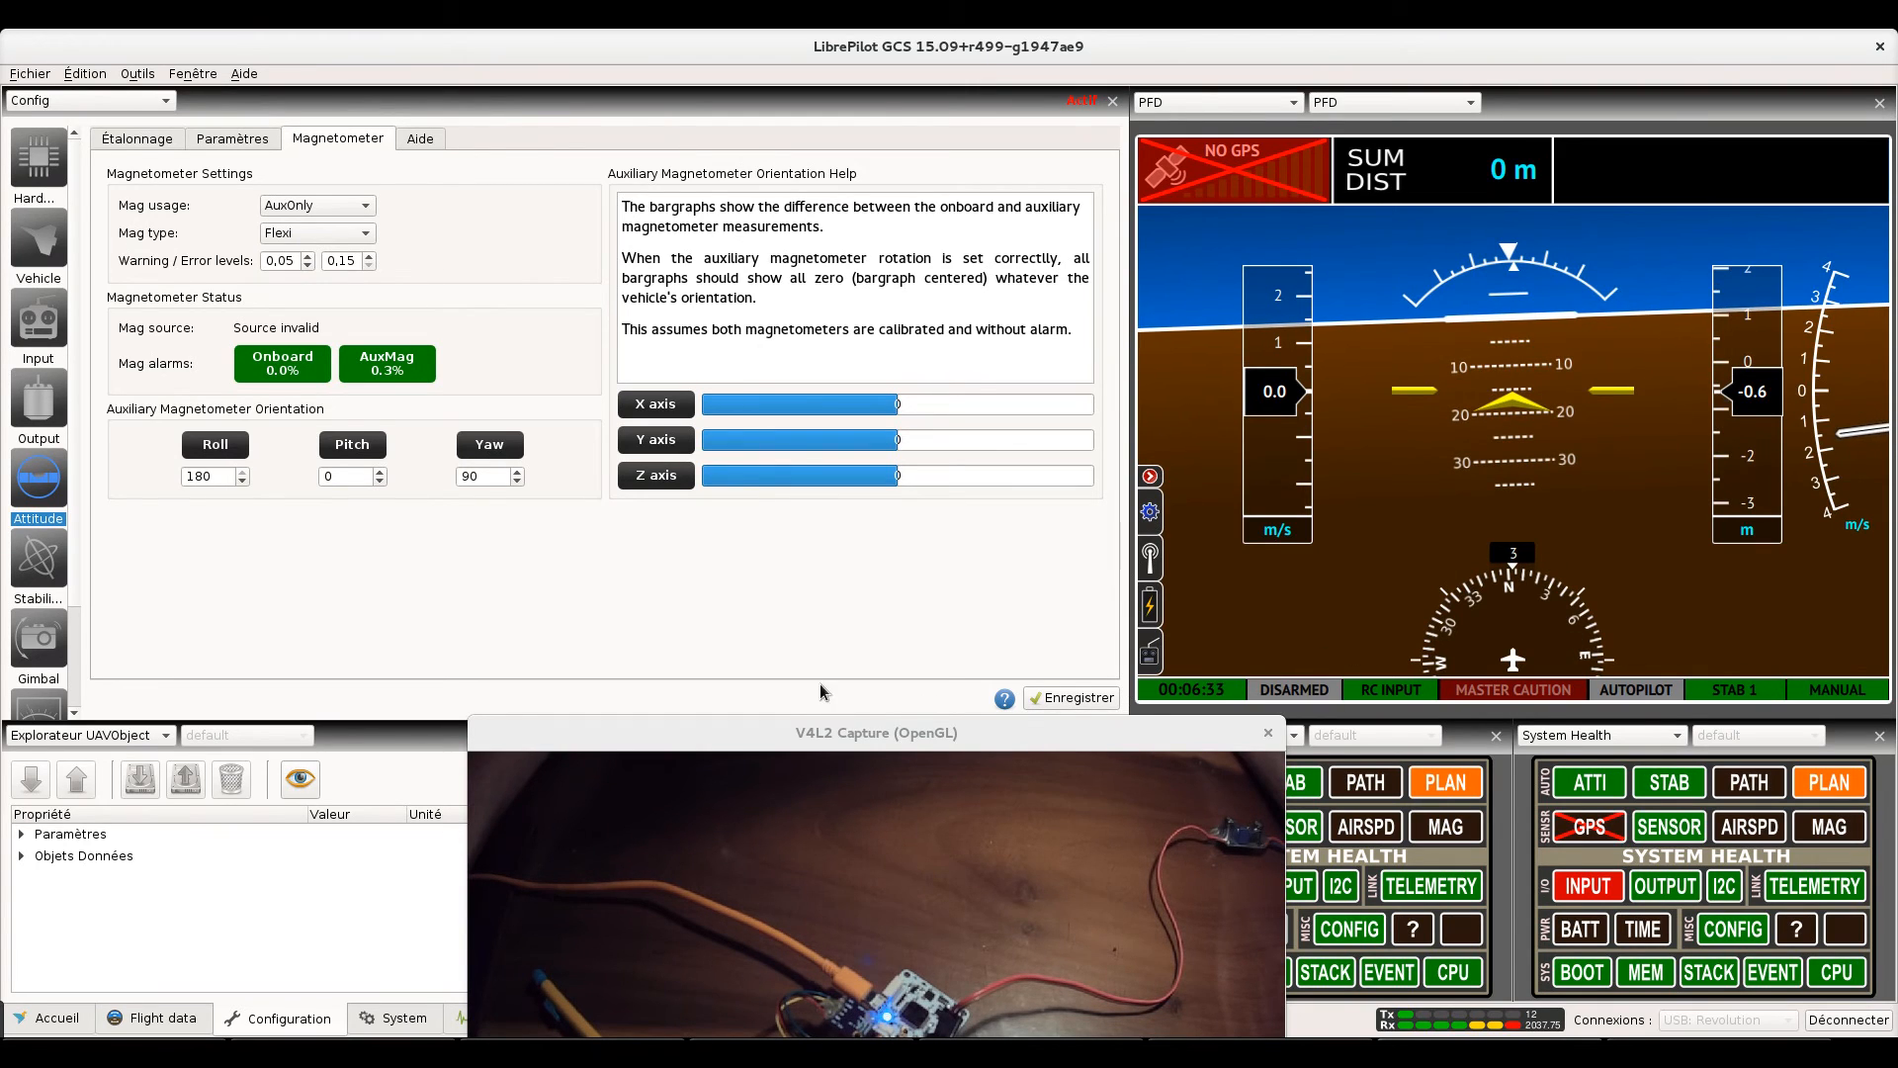
- Set FusionAlgorithm in the RevoSettings object to INS13Indoor and save the object to the board
mouse_move(785, 727)
left_mouse_down()
mouse_move(741, 759)
mouse_move(792, 761)
left_mouse_up()
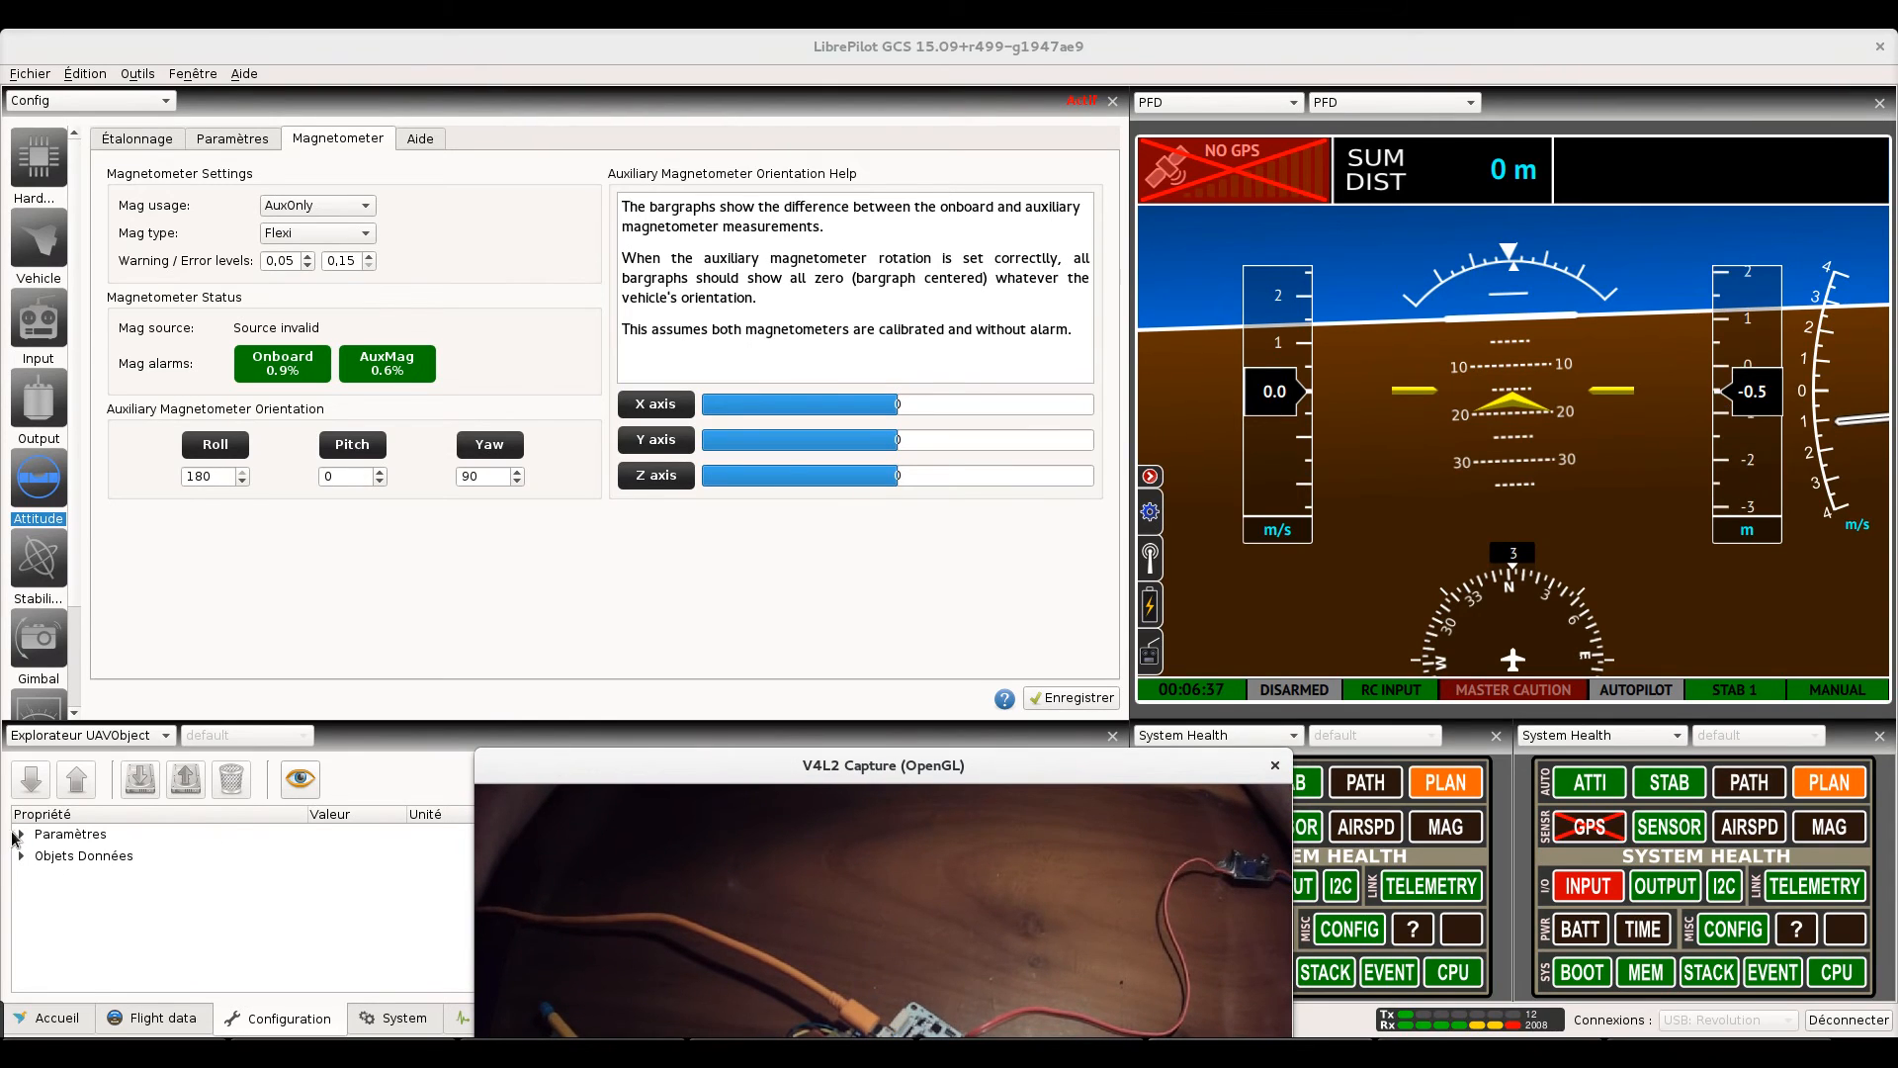
left_click(20, 836)
scroll(79, 909, "down", 15)
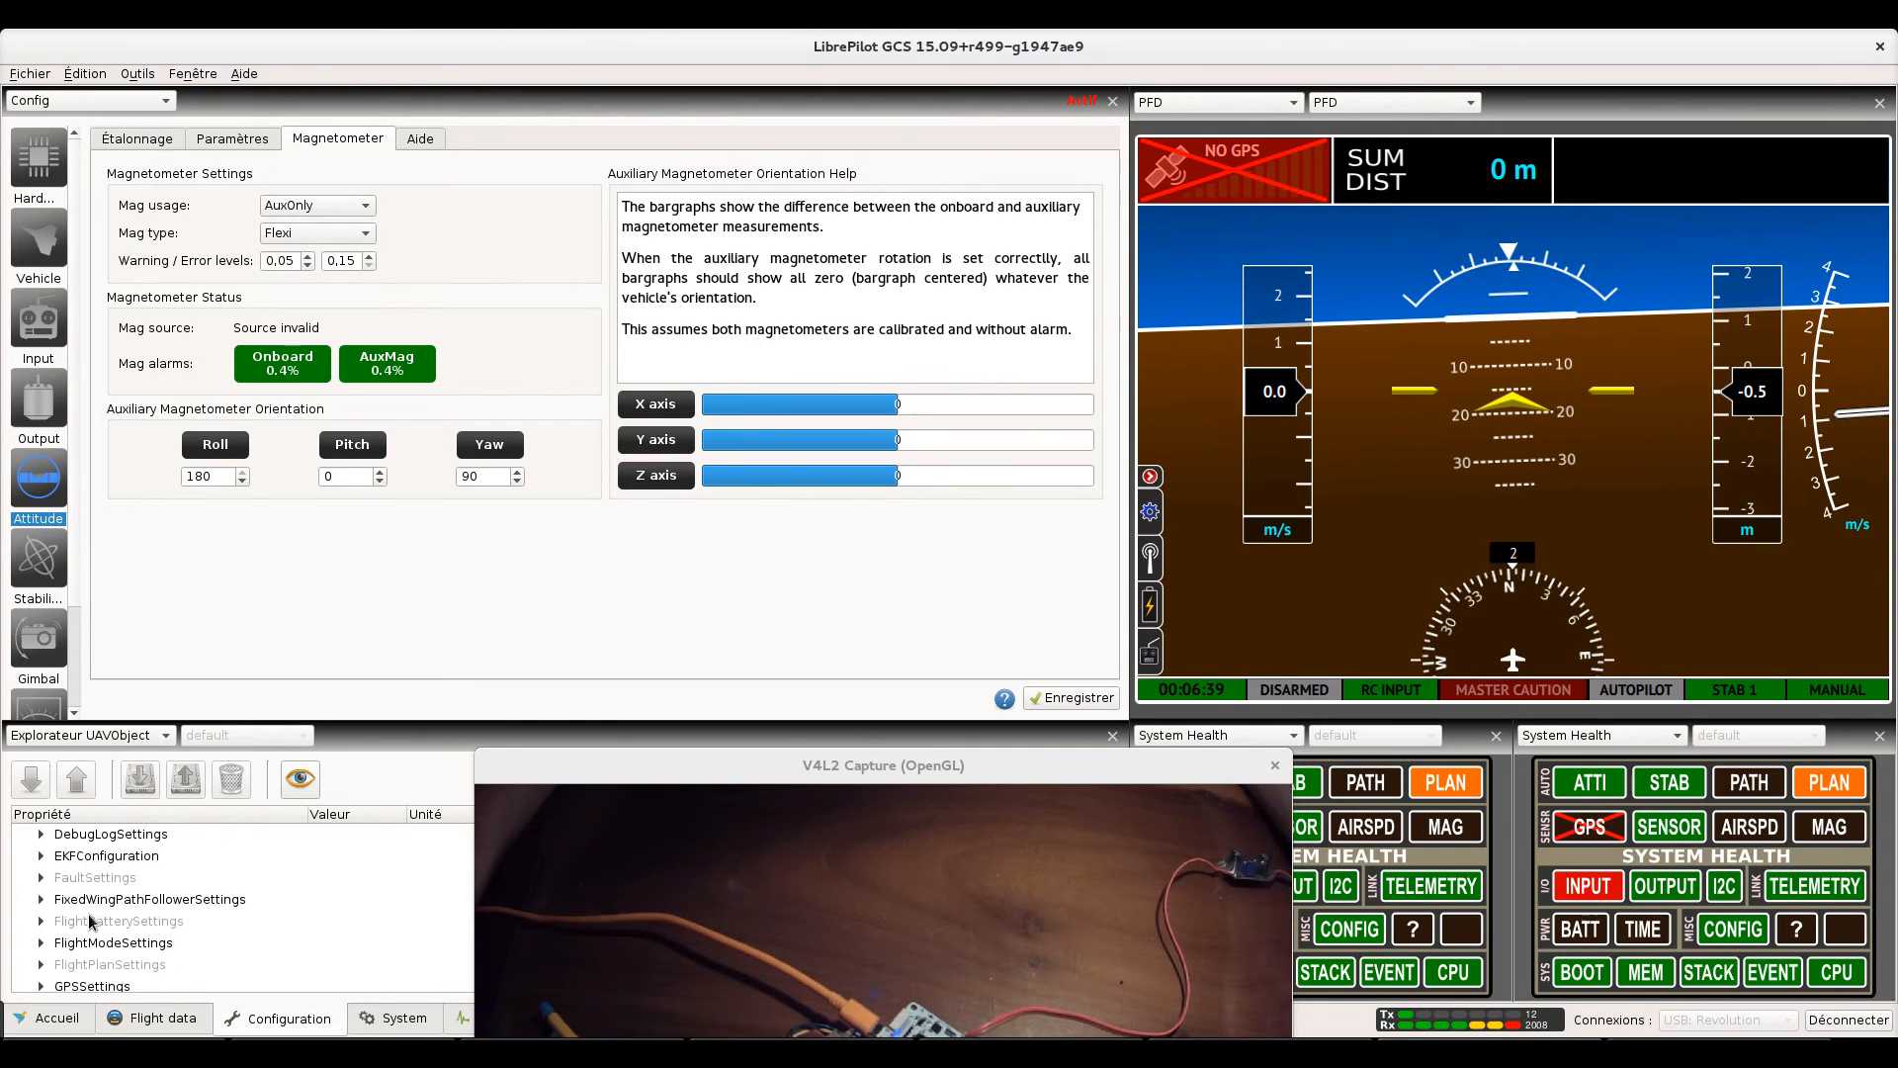
scroll(94, 919, "down", 2)
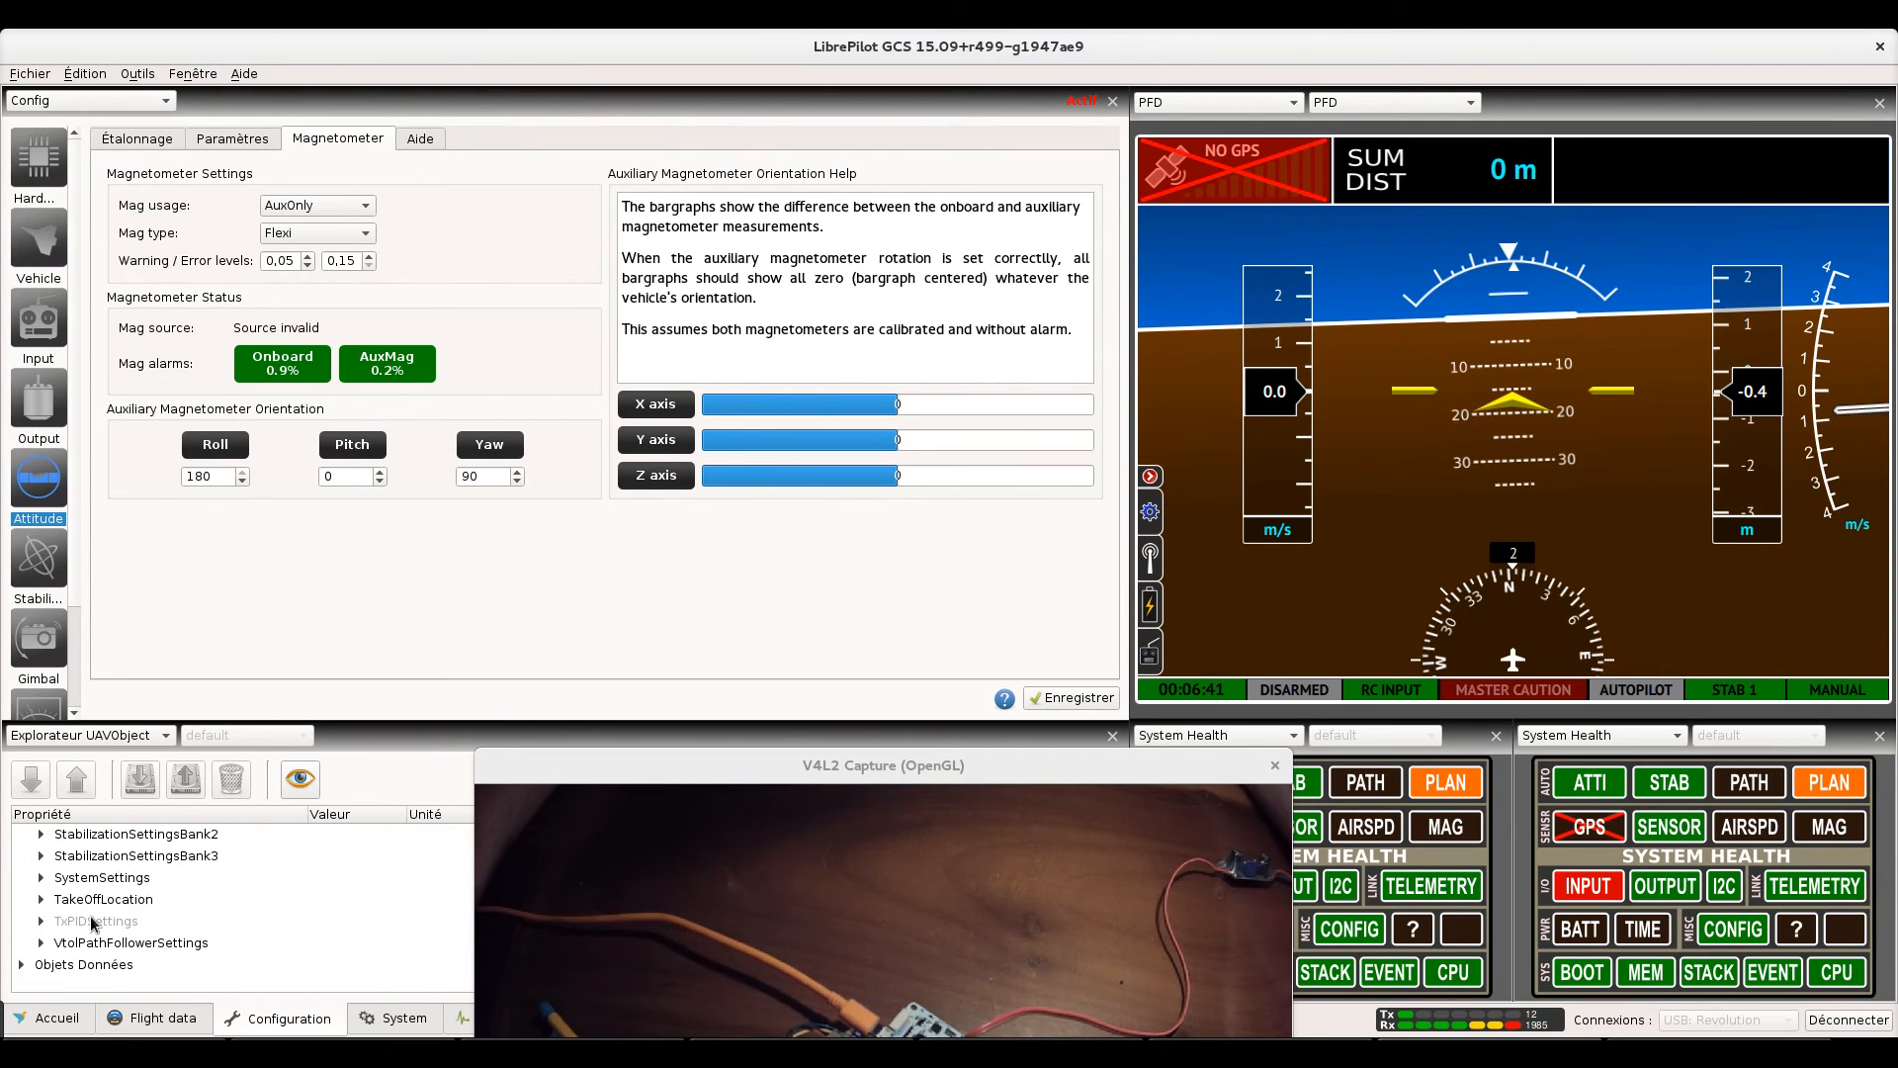
scroll(103, 917, "up", 1)
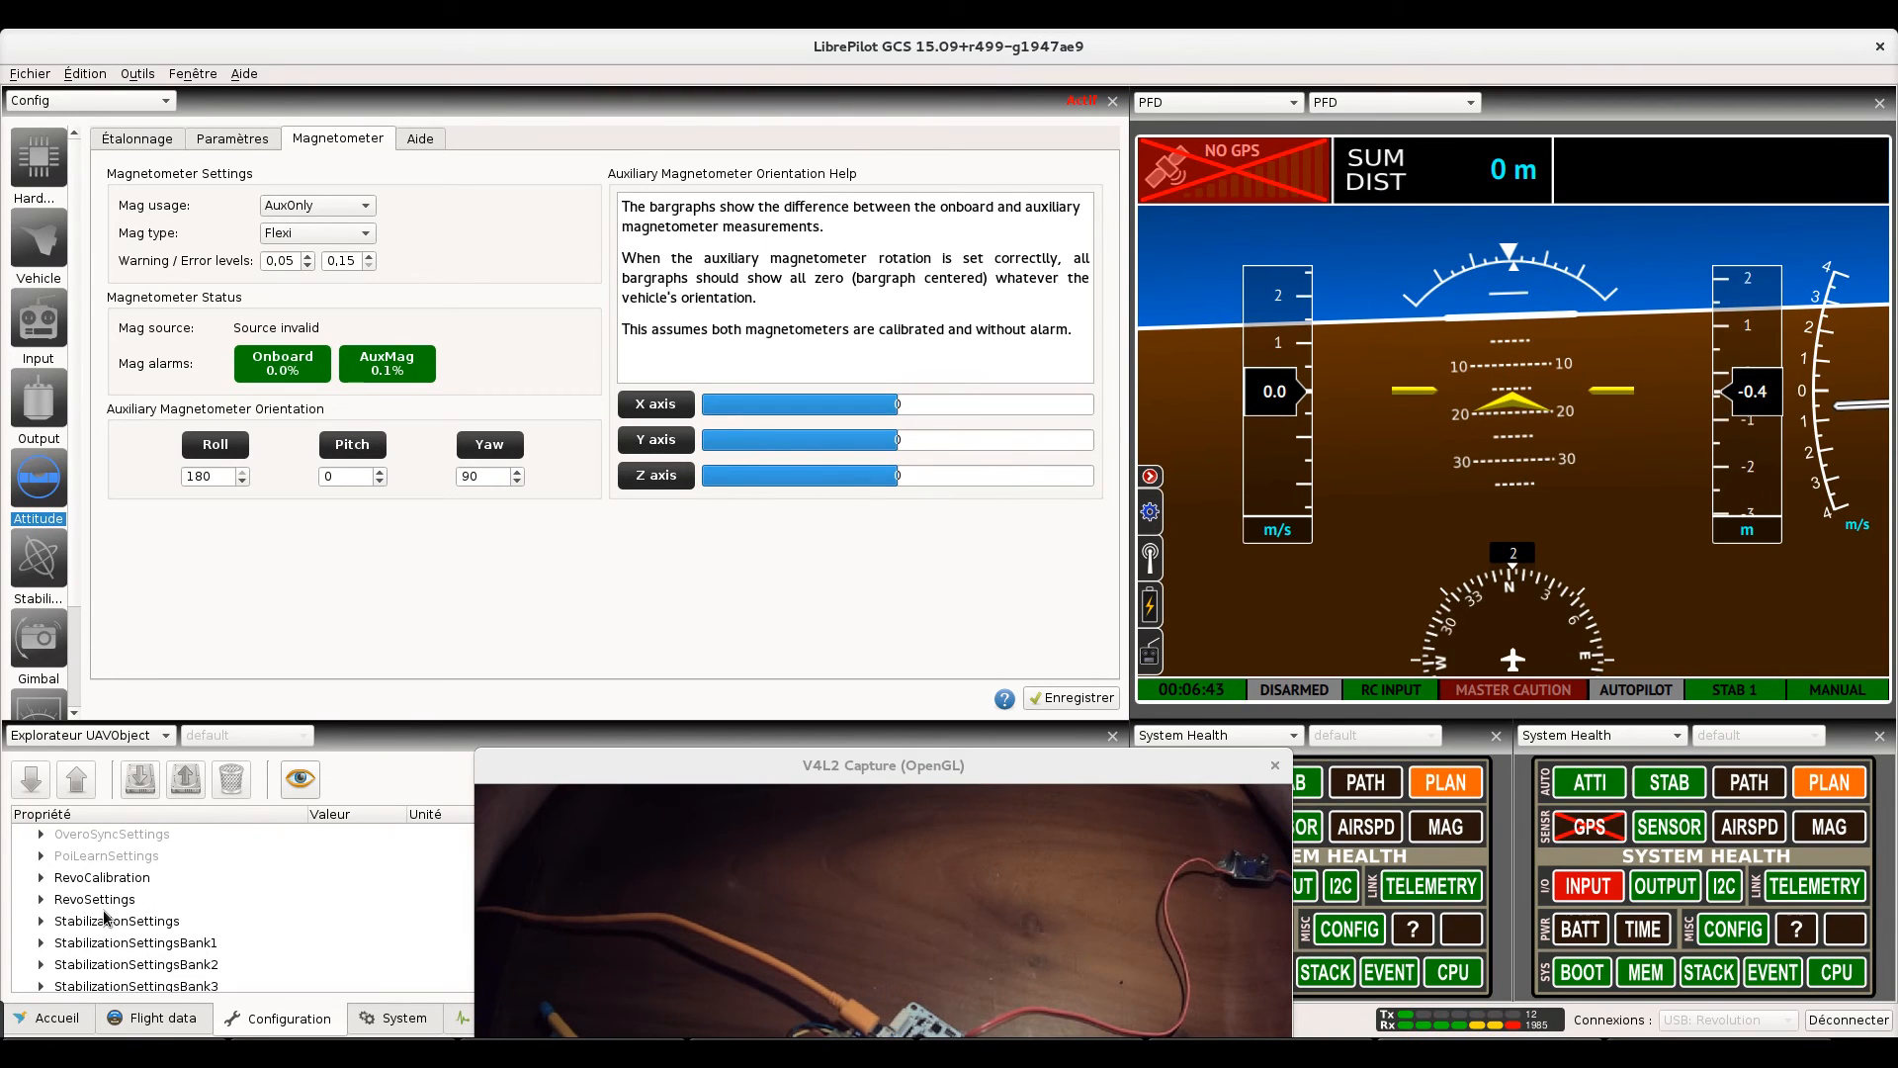
left_click(39, 900)
scroll(240, 912, "down", 4)
scroll(248, 911, "up", 1)
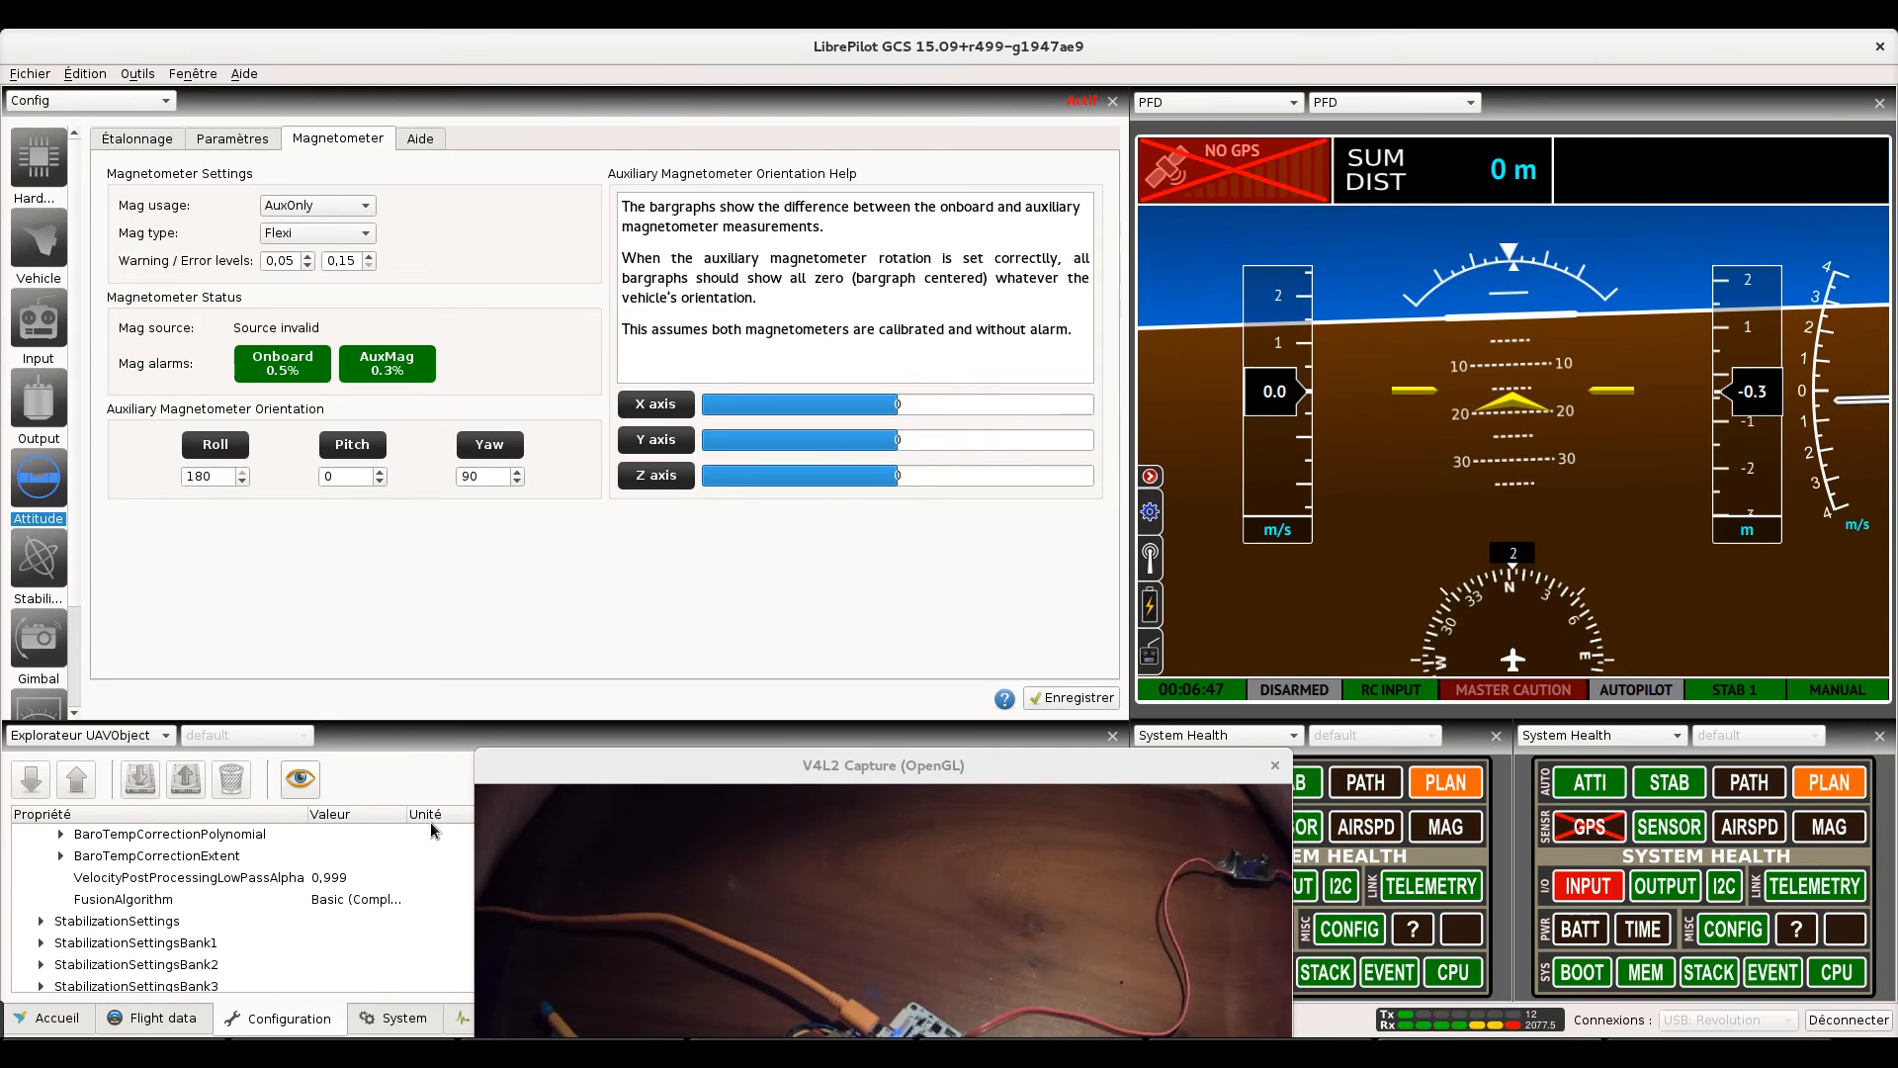
left_click(337, 900)
left_click(336, 899)
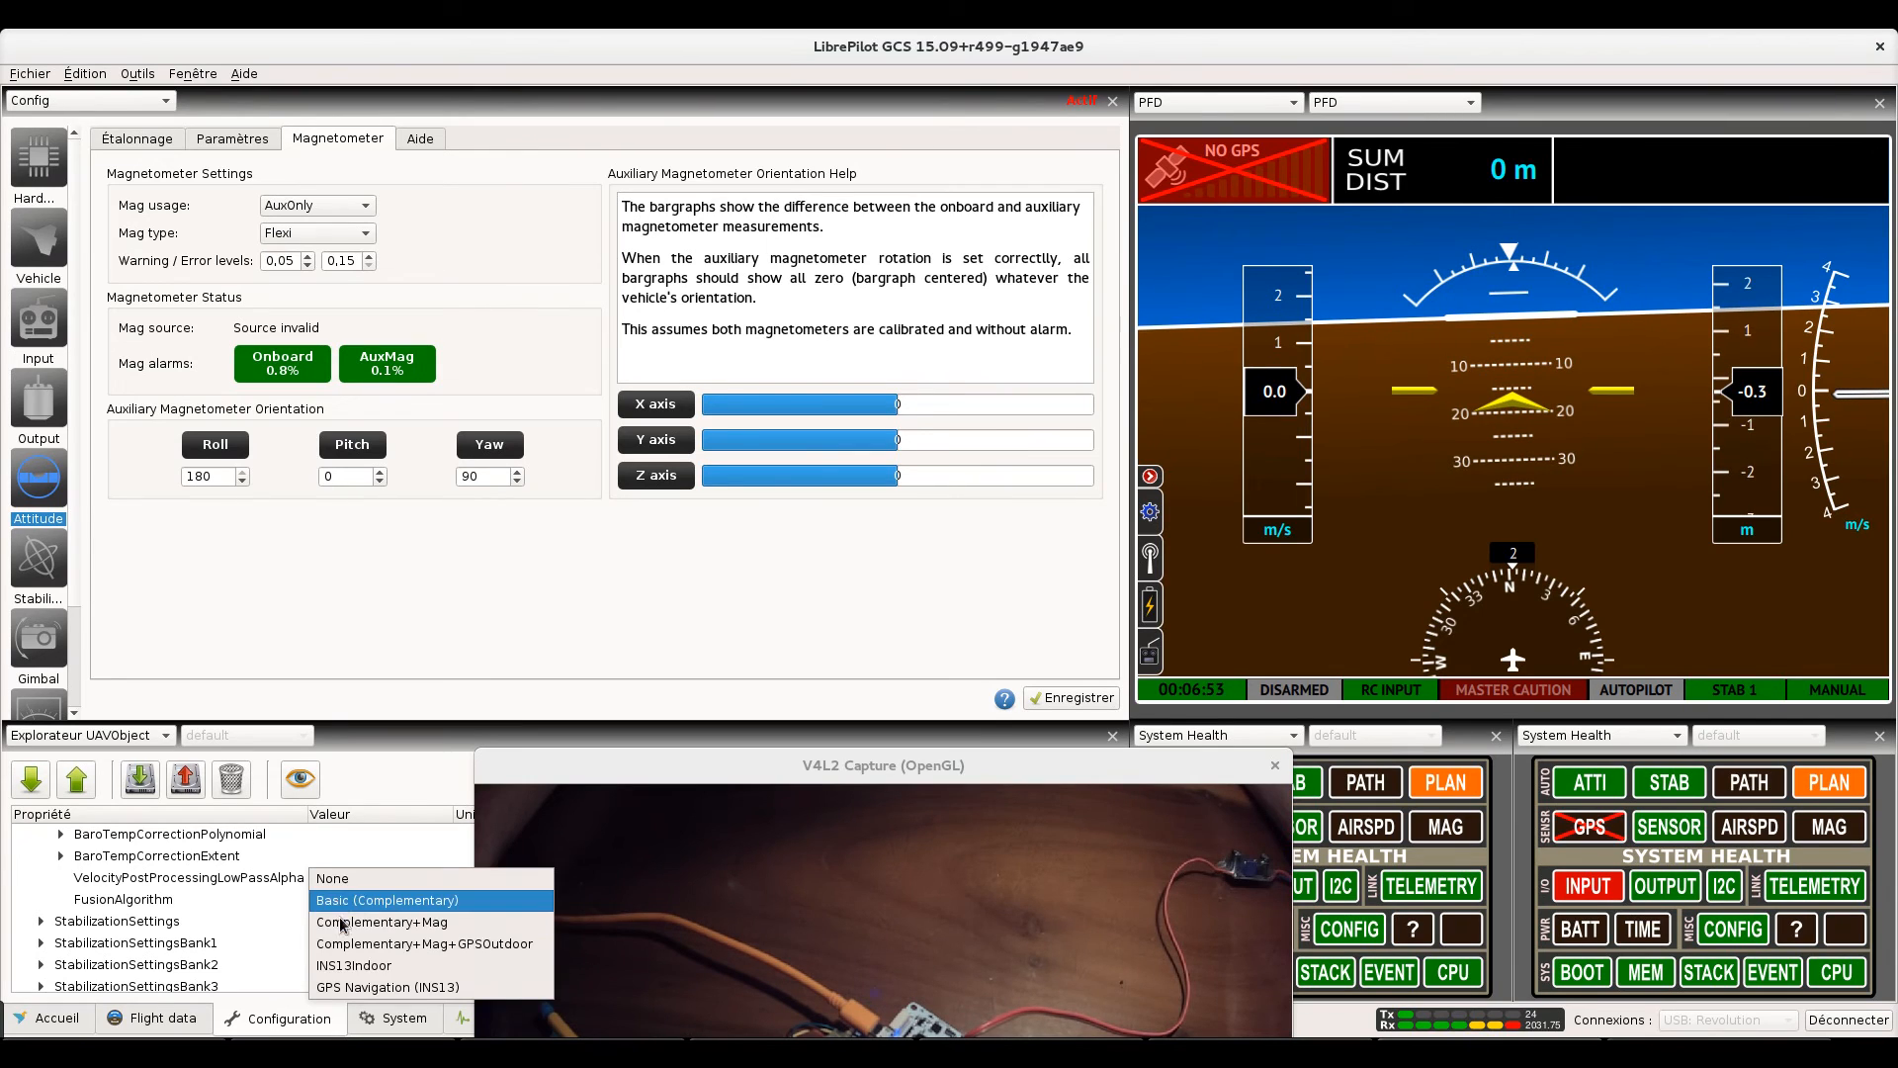
left_click(407, 969)
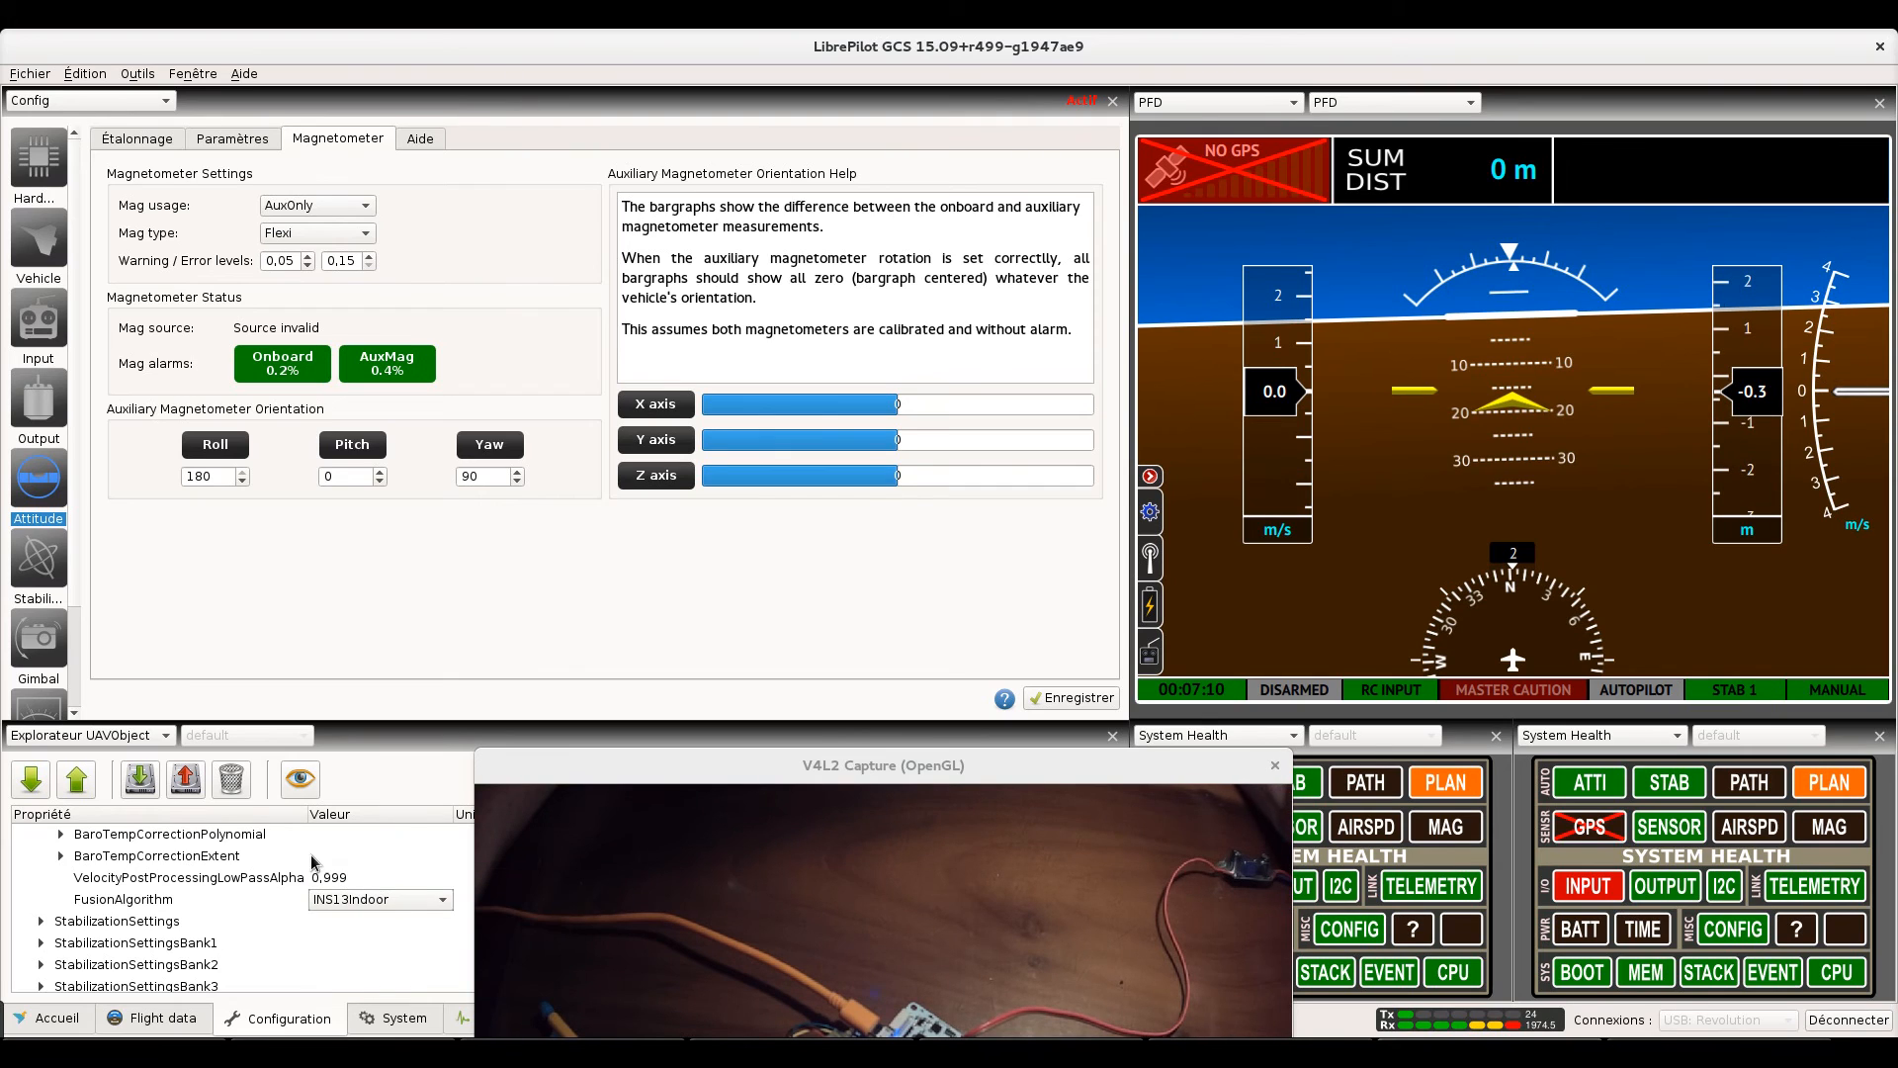
left_click(191, 782)
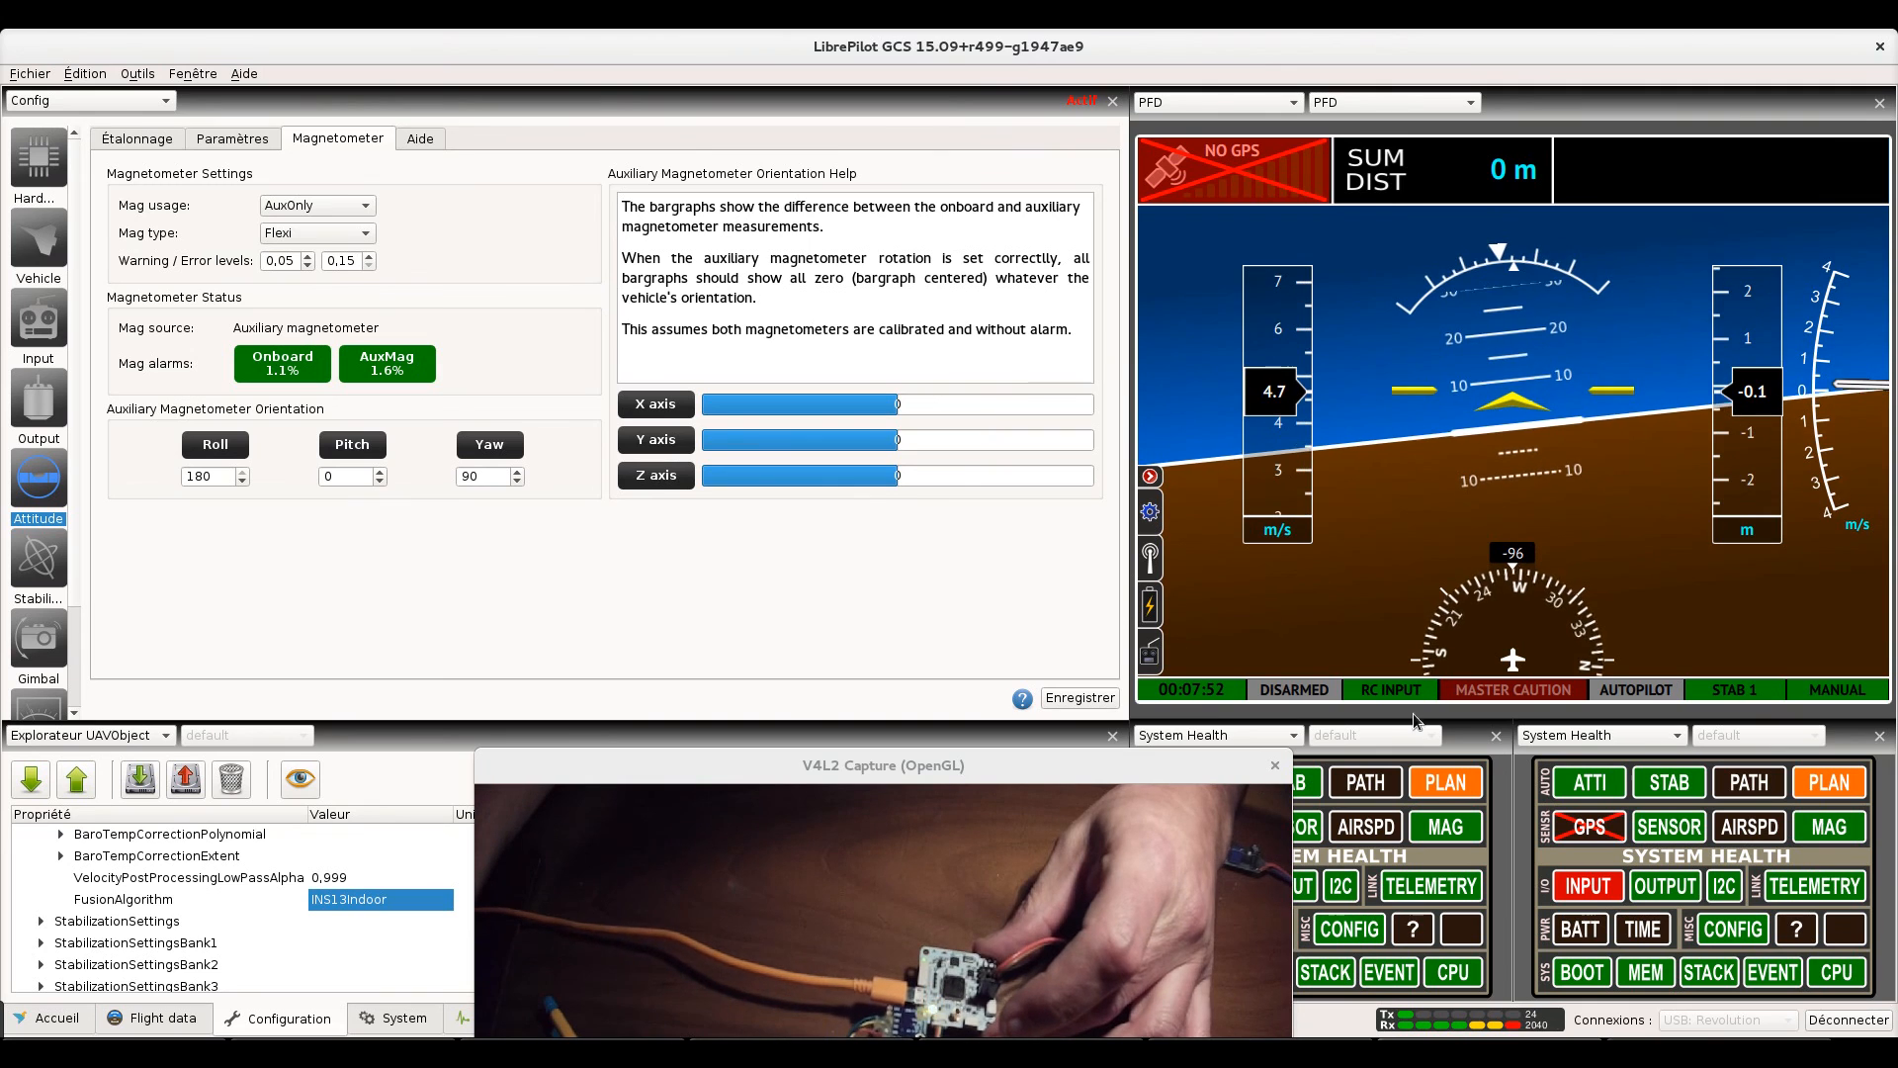
- Check the available magnetometer usage options and keep AuxOnly
left_click(359, 208)
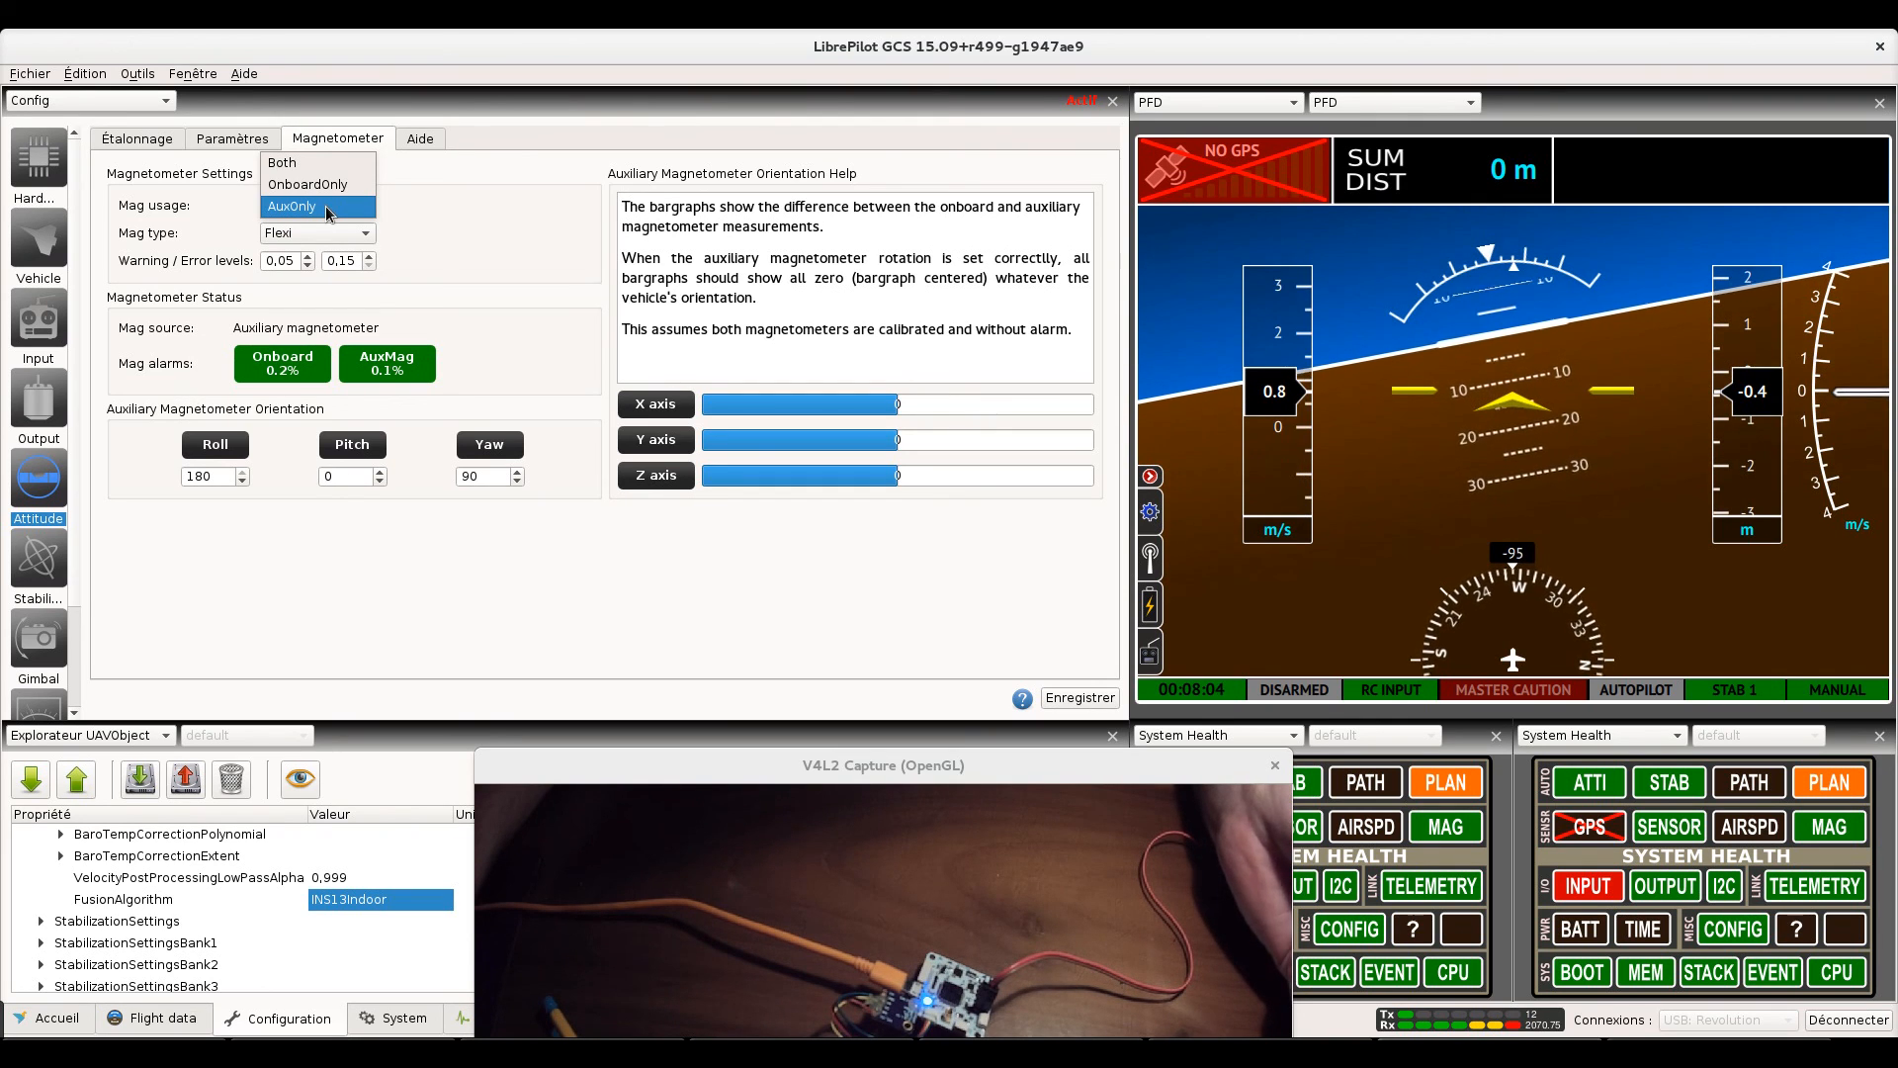
left_click(325, 205)
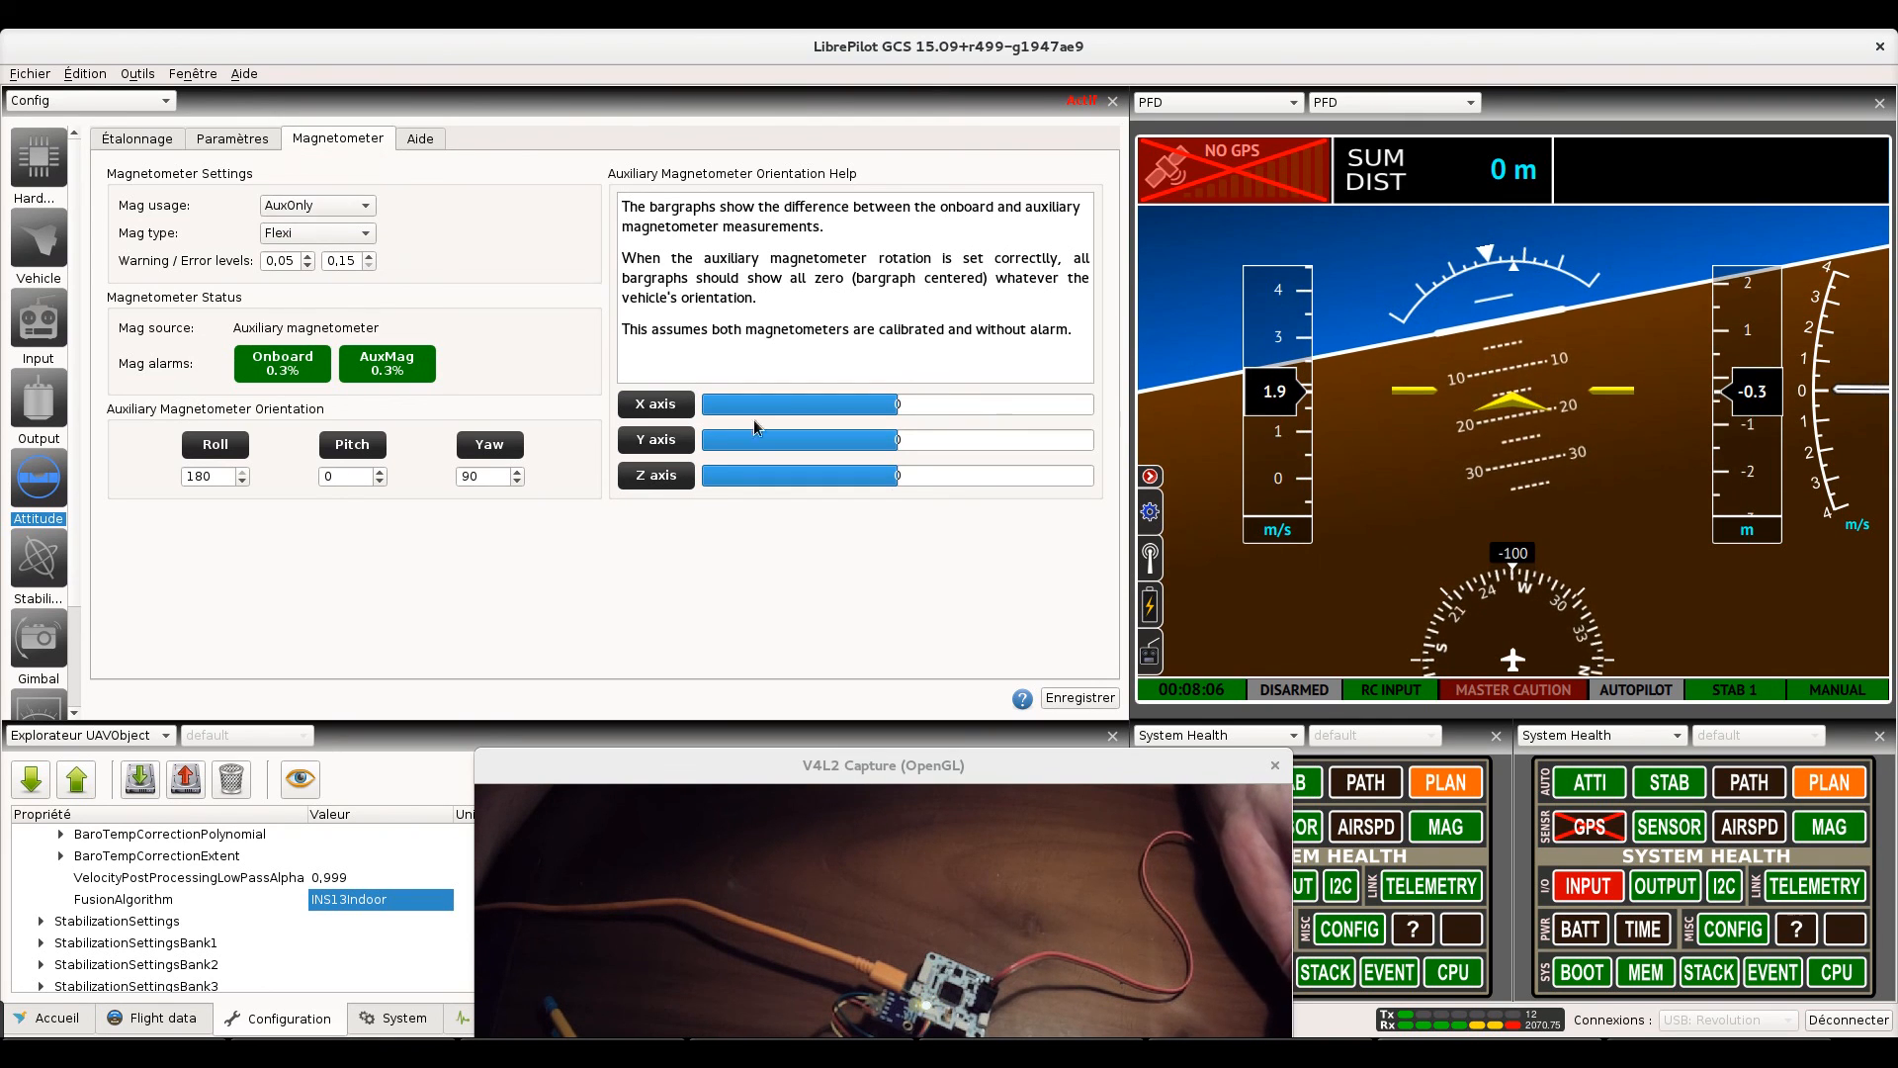